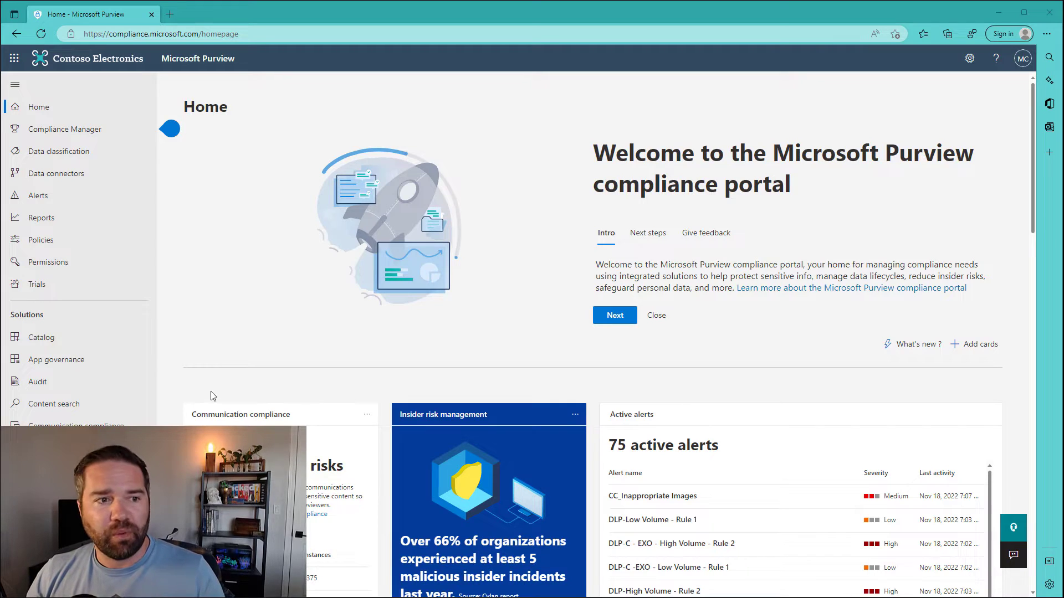
# Step: Filter Purview's Activity explorer to DLP rule matched activities only, showing 114 items
pyautogui.click(59, 159)
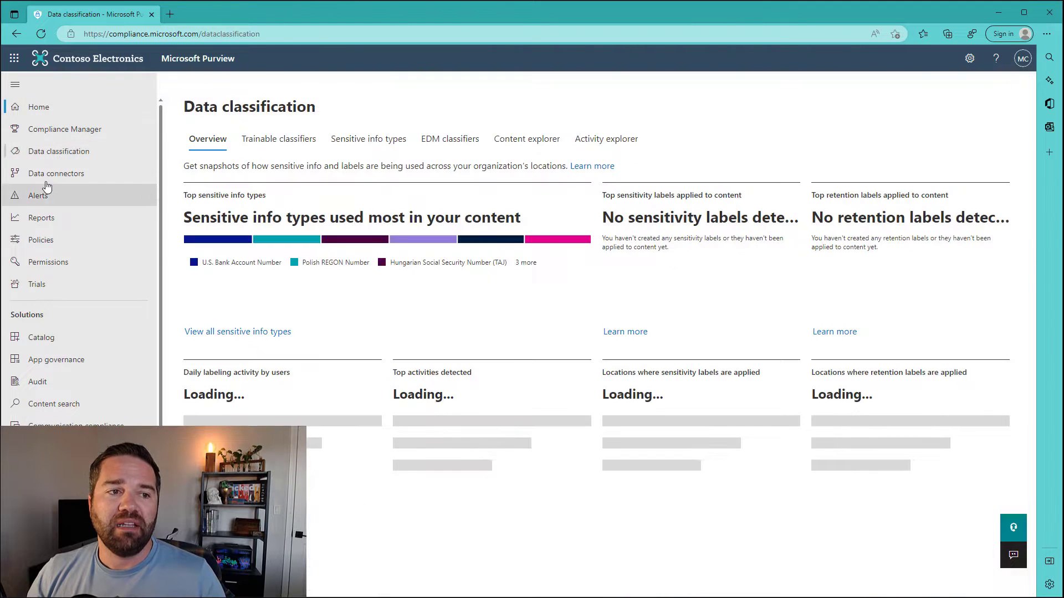
pyautogui.click(626, 147)
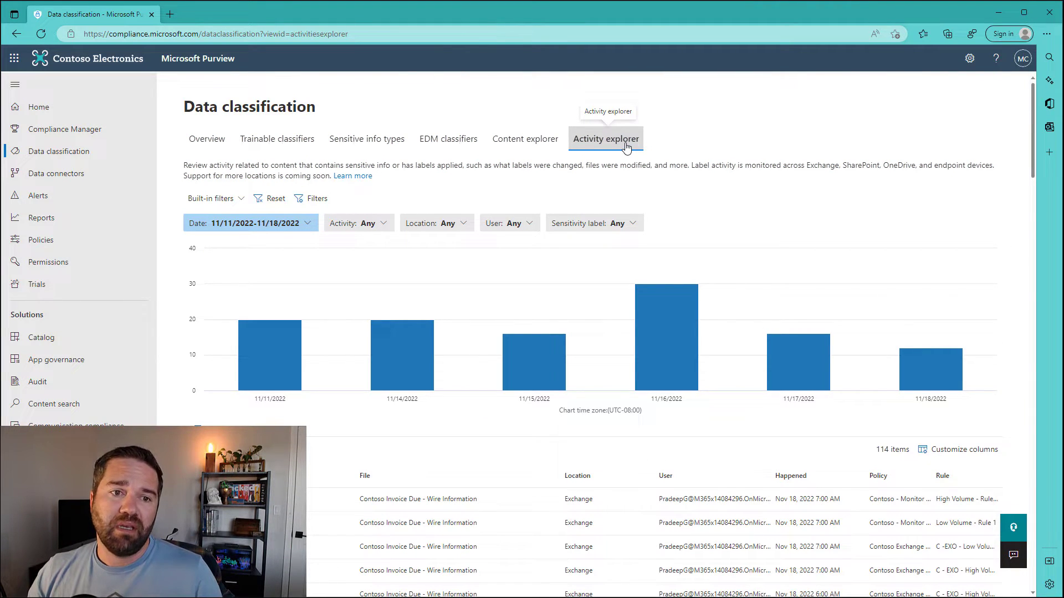
pyautogui.click(372, 224)
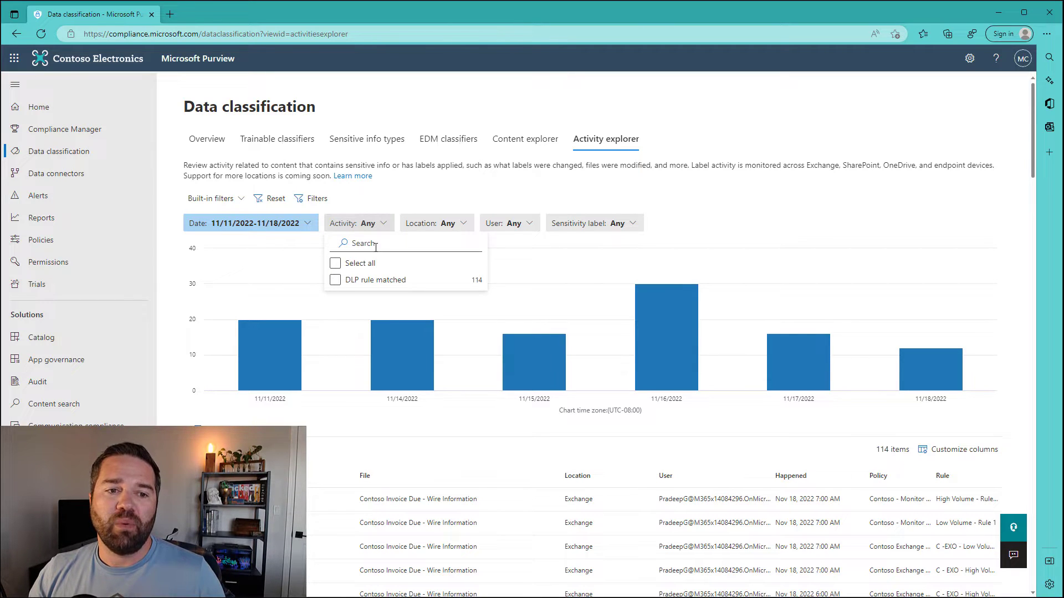
pyautogui.click(363, 286)
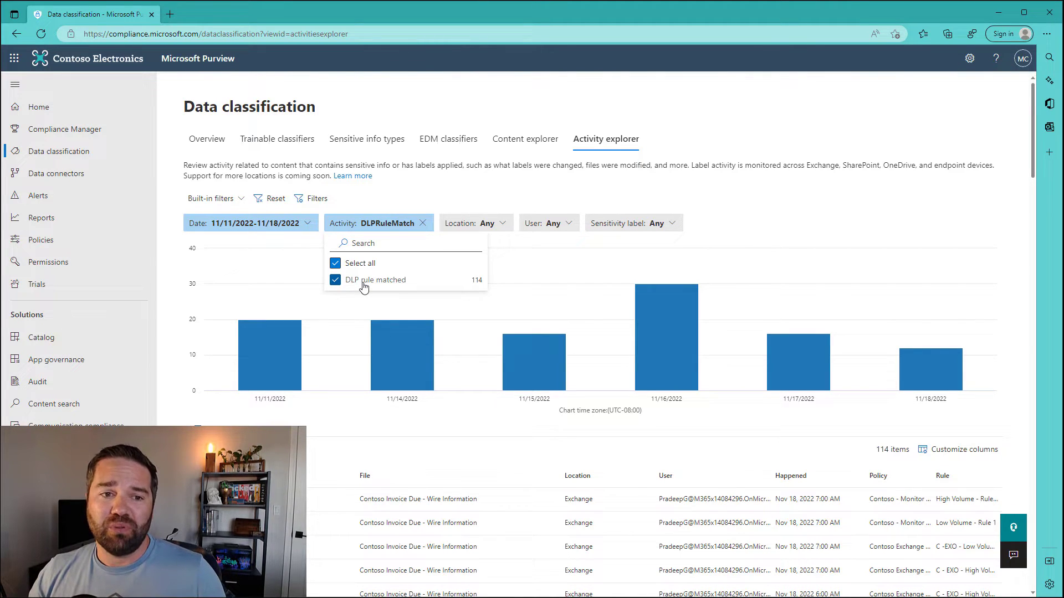
pyautogui.click(336, 280)
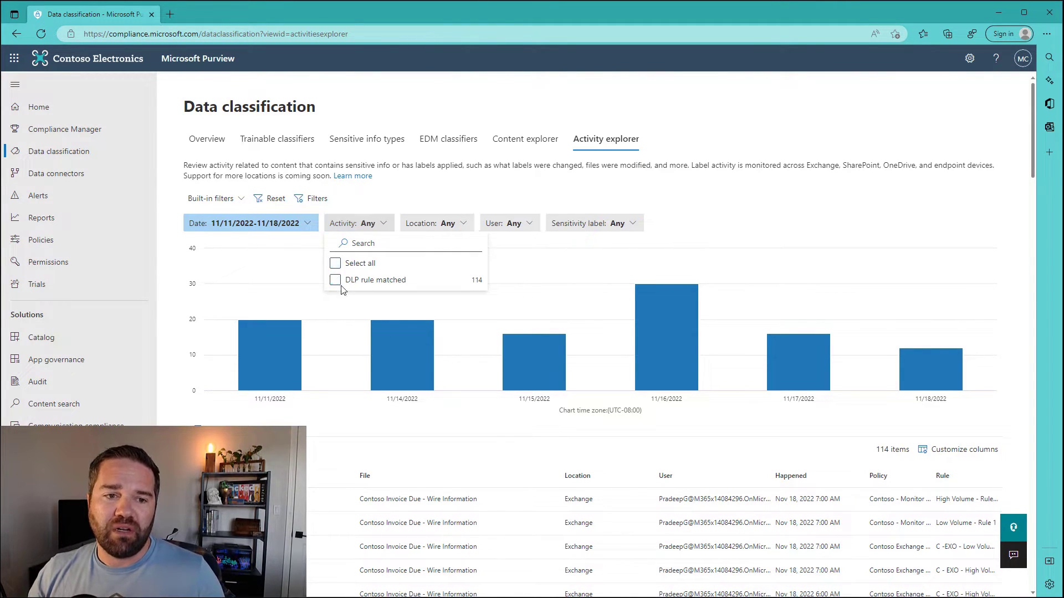
pyautogui.click(335, 280)
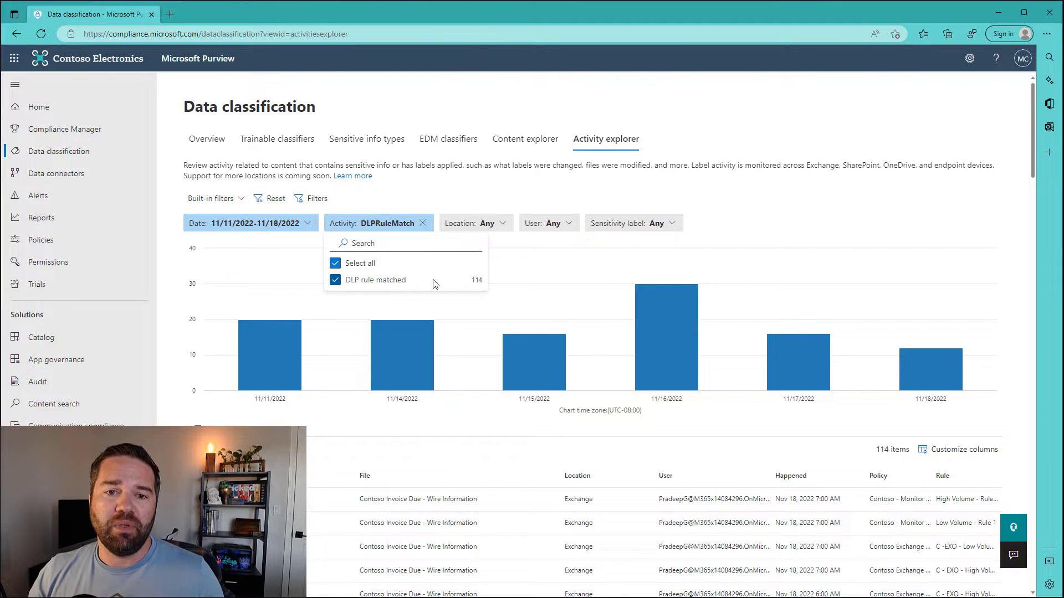
pyautogui.click(822, 212)
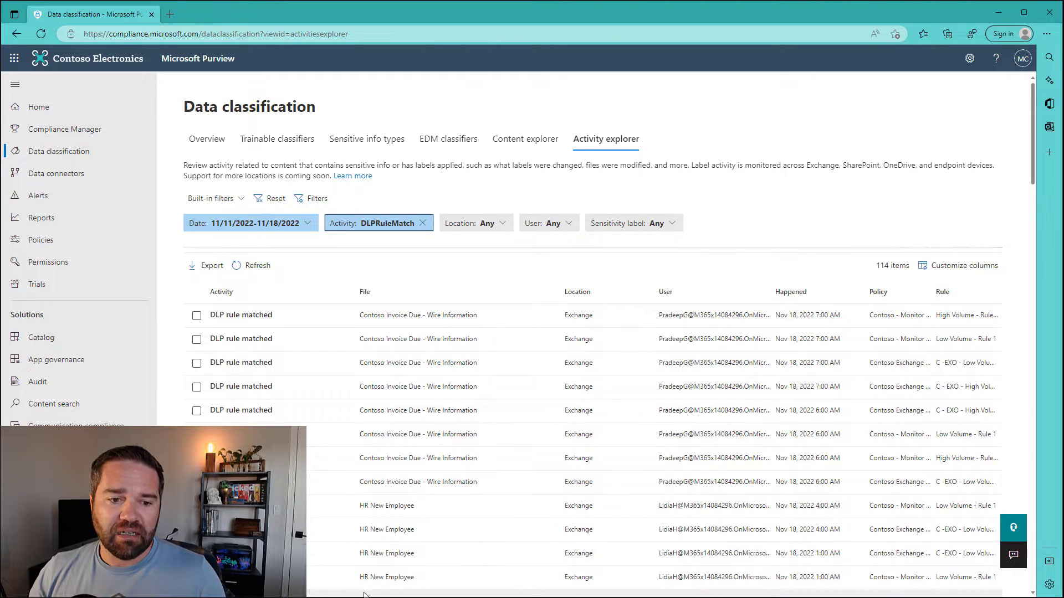
# Step: Review the first DLP match and its U.S. Bank Account Number details, then bring up Customize columns
pyautogui.moveTo(364, 595); pyautogui.dragTo(552, 399)
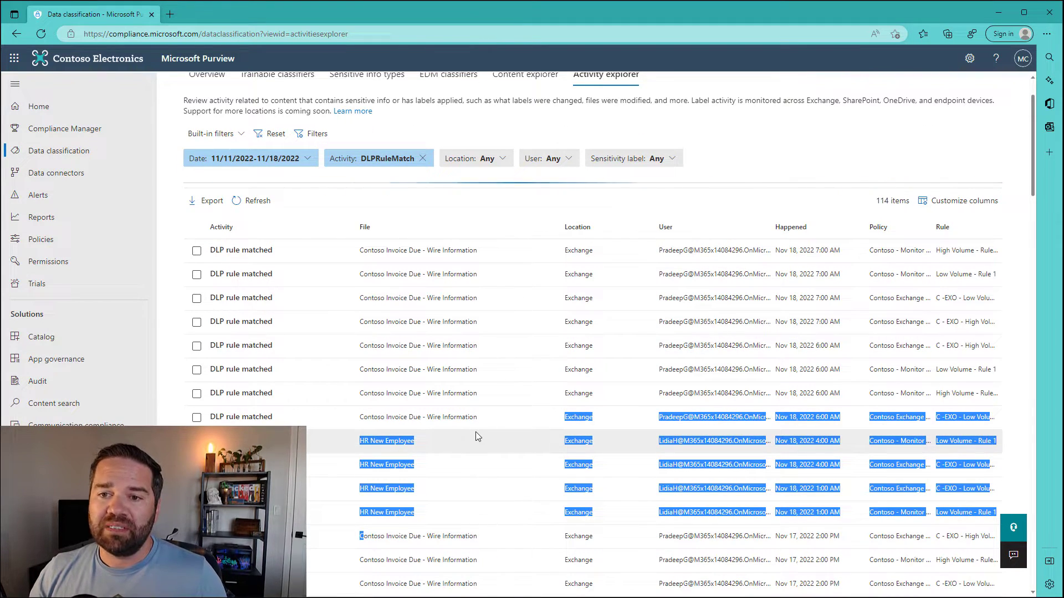
pyautogui.click(672, 248)
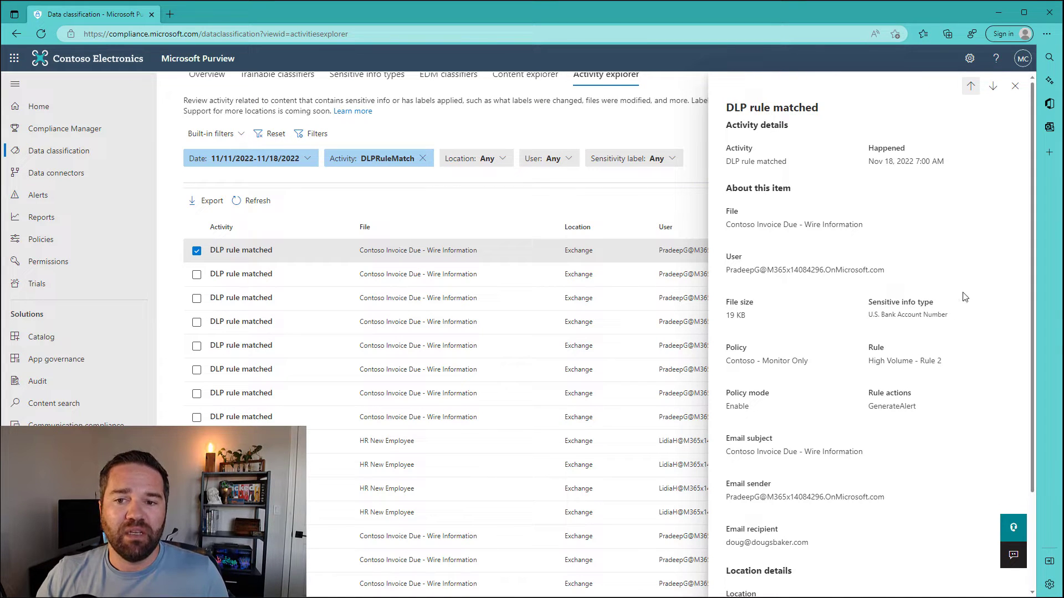
pyautogui.click(904, 316)
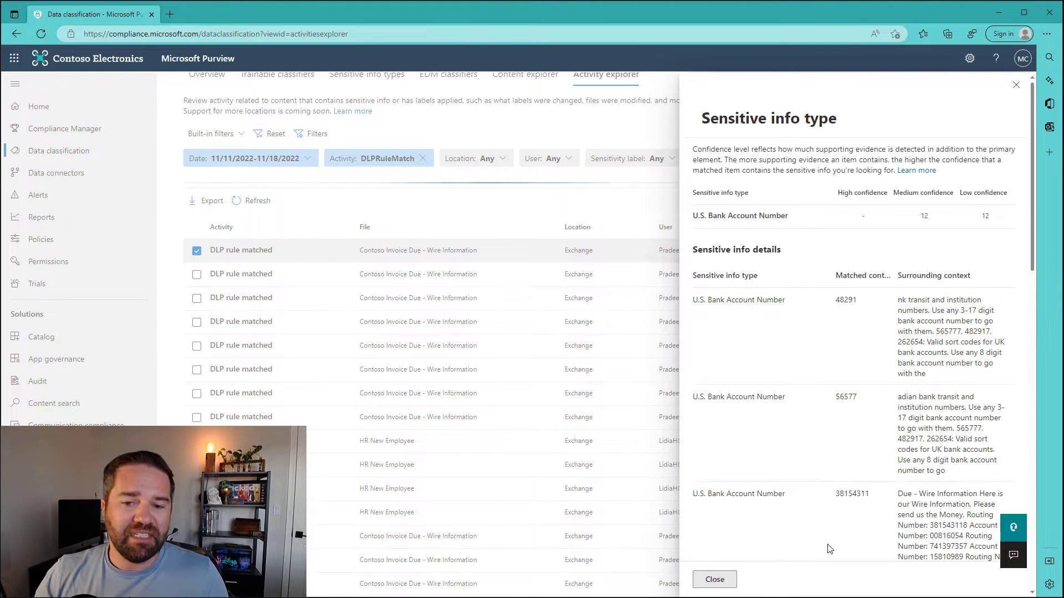
pyautogui.click(715, 579)
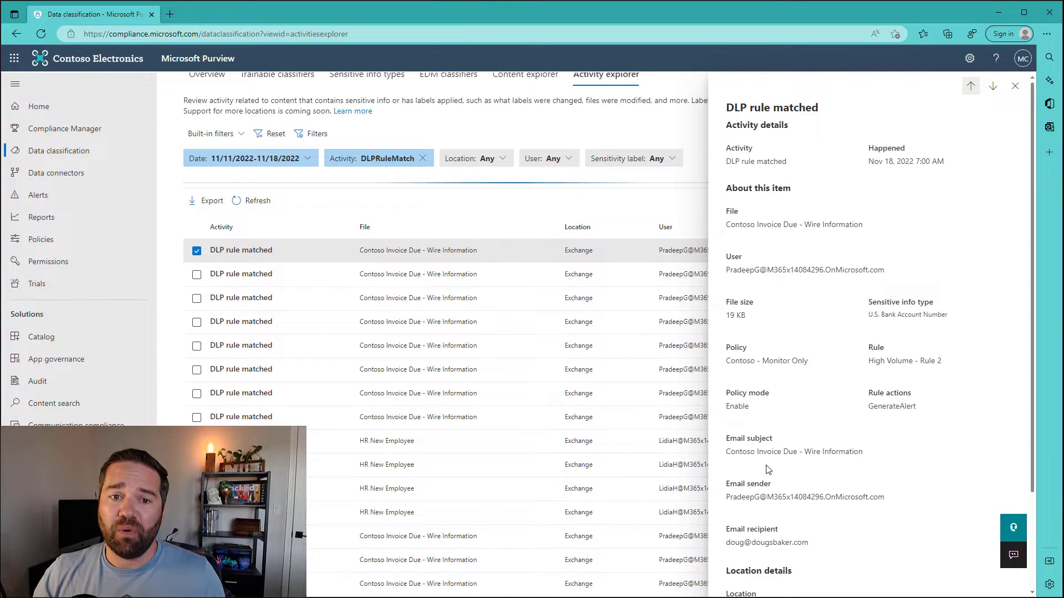
pyautogui.click(1014, 85)
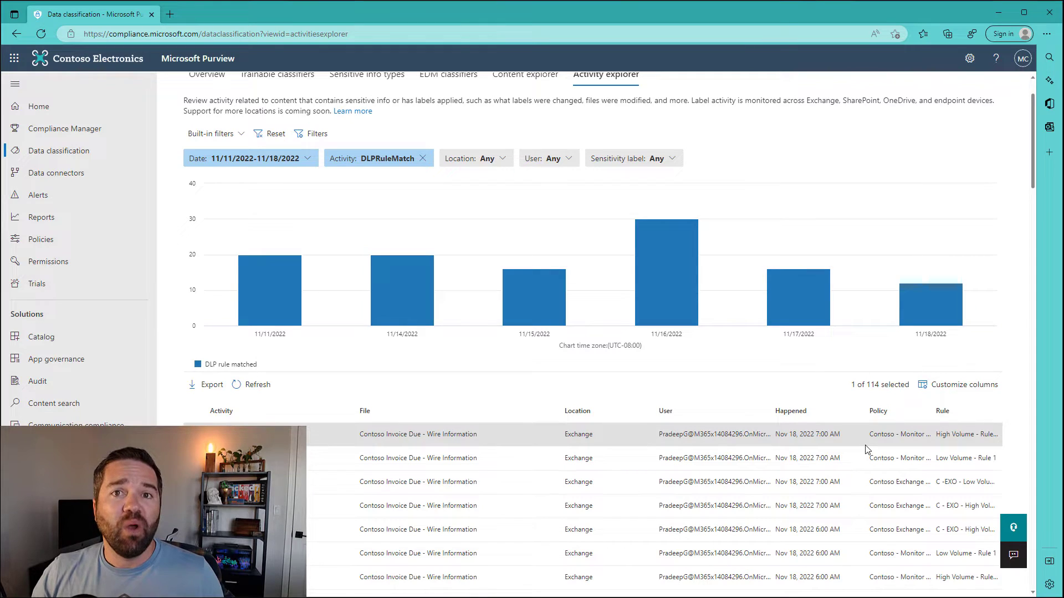
pyautogui.click(957, 385)
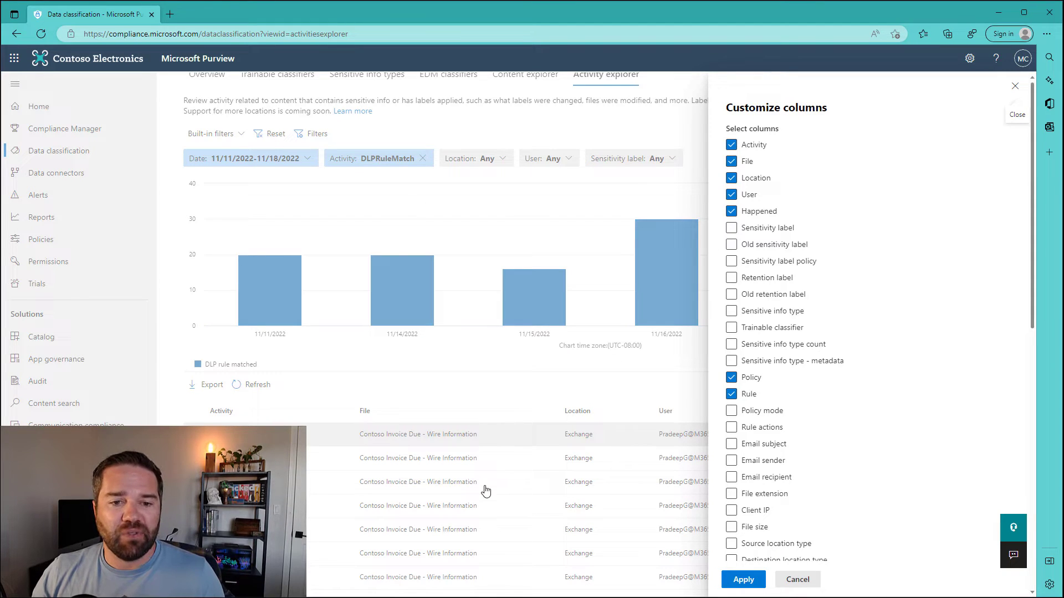
# Step: Add Sensitive info type, its count, Policy mode, Rule actions and Email subject/sender/recipient columns
pyautogui.click(757, 313)
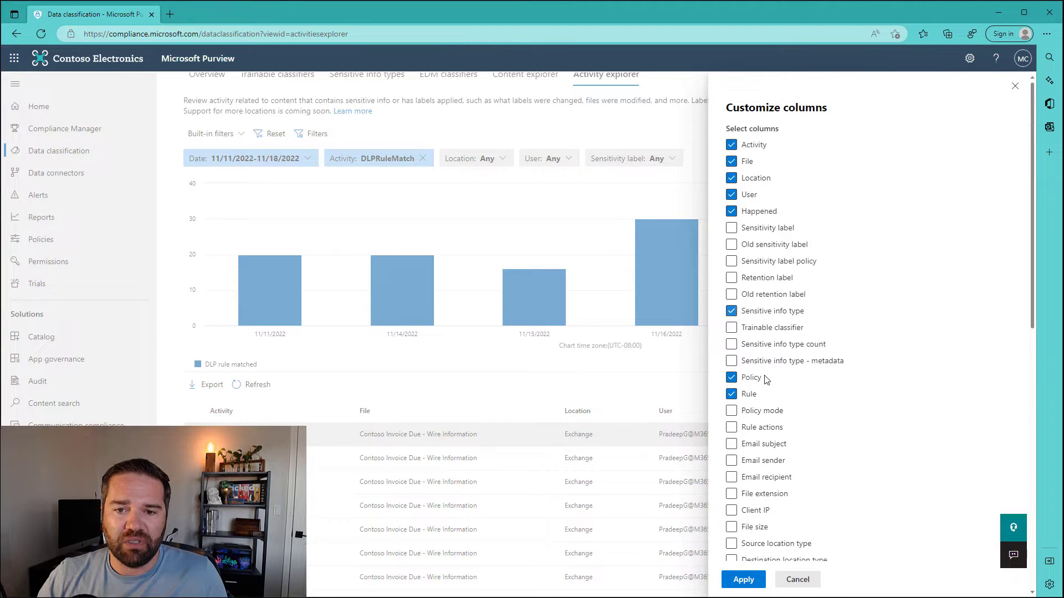
pyautogui.click(776, 349)
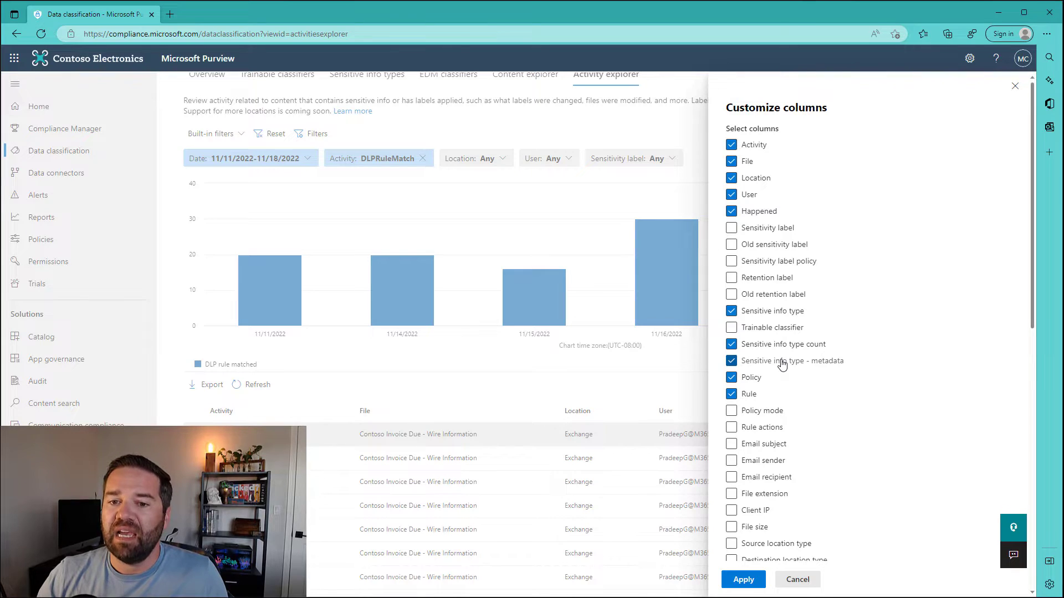
pyautogui.scroll(-3, 831, 460)
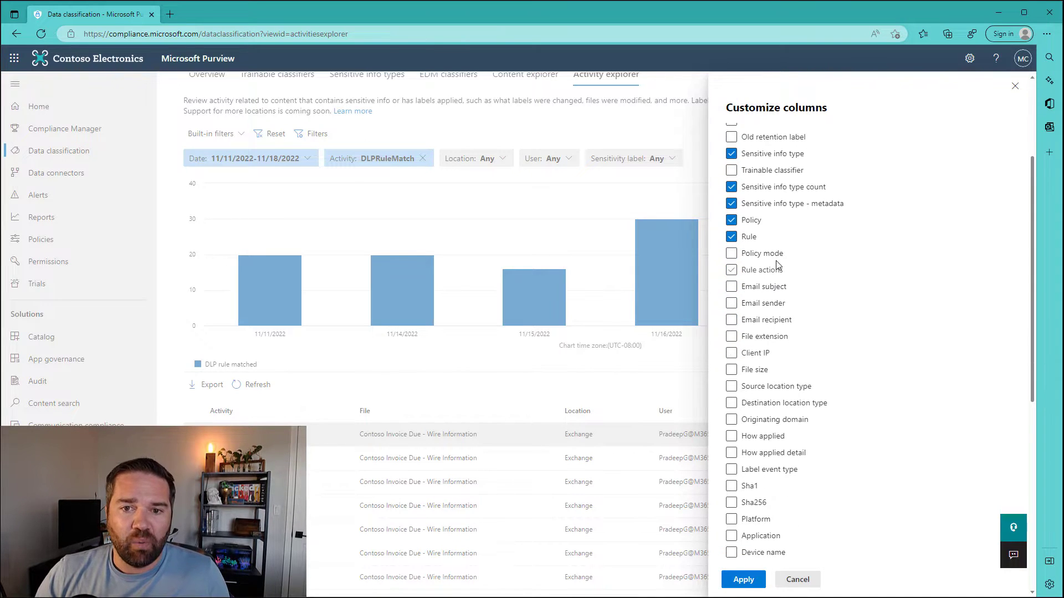
pyautogui.click(765, 254)
pyautogui.click(765, 274)
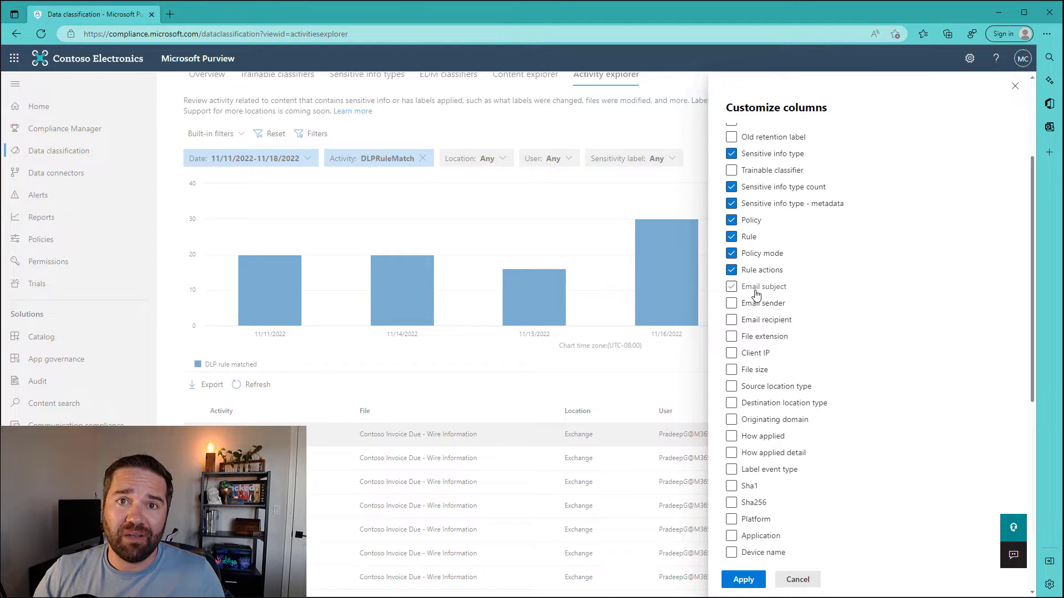
pyautogui.click(757, 291)
pyautogui.click(760, 305)
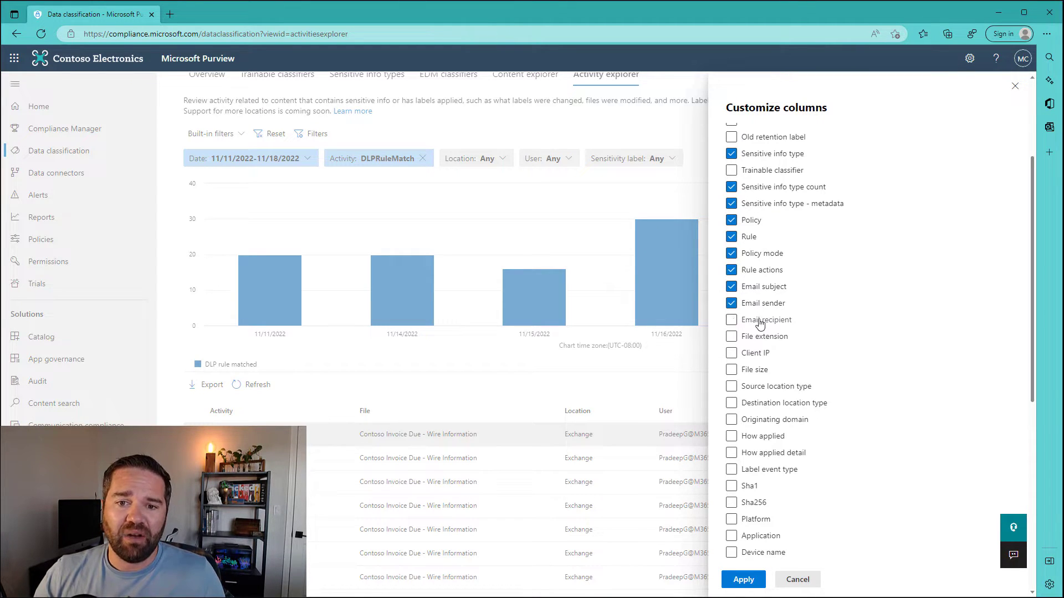
pyautogui.click(760, 321)
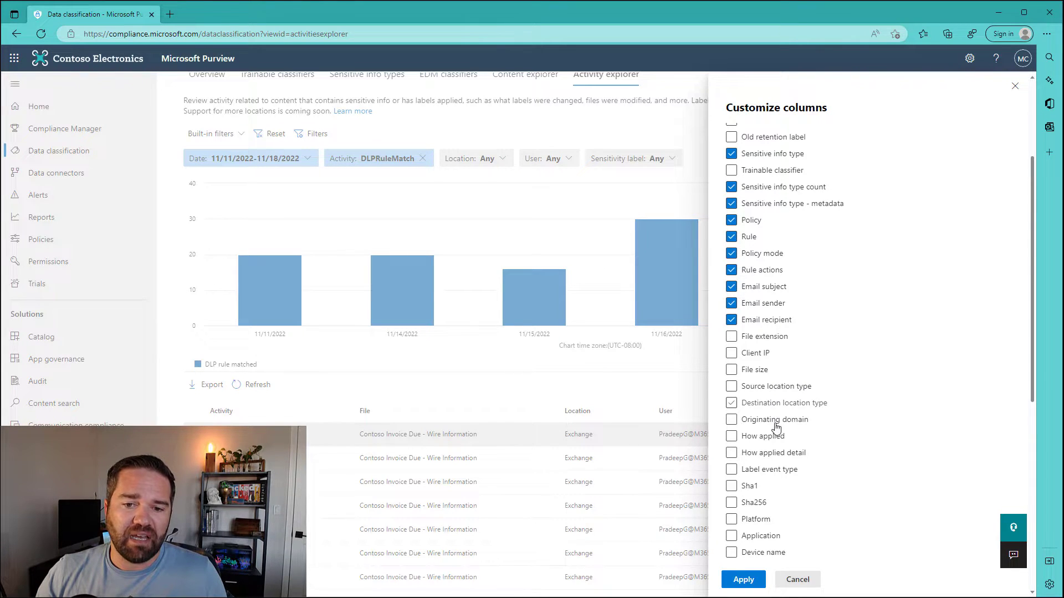
# Step: Add Sensitivity label, File extension, Source and Destination location type columns and apply the choices
pyautogui.scroll(-2, 780, 507)
pyautogui.scroll(-4, 779, 509)
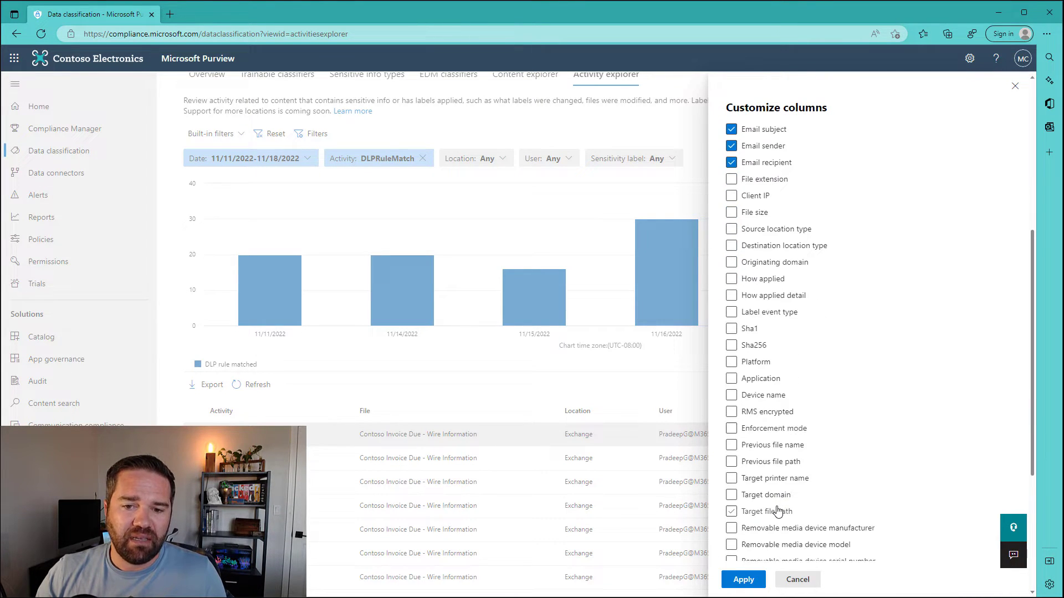
pyautogui.scroll(-4, 780, 523)
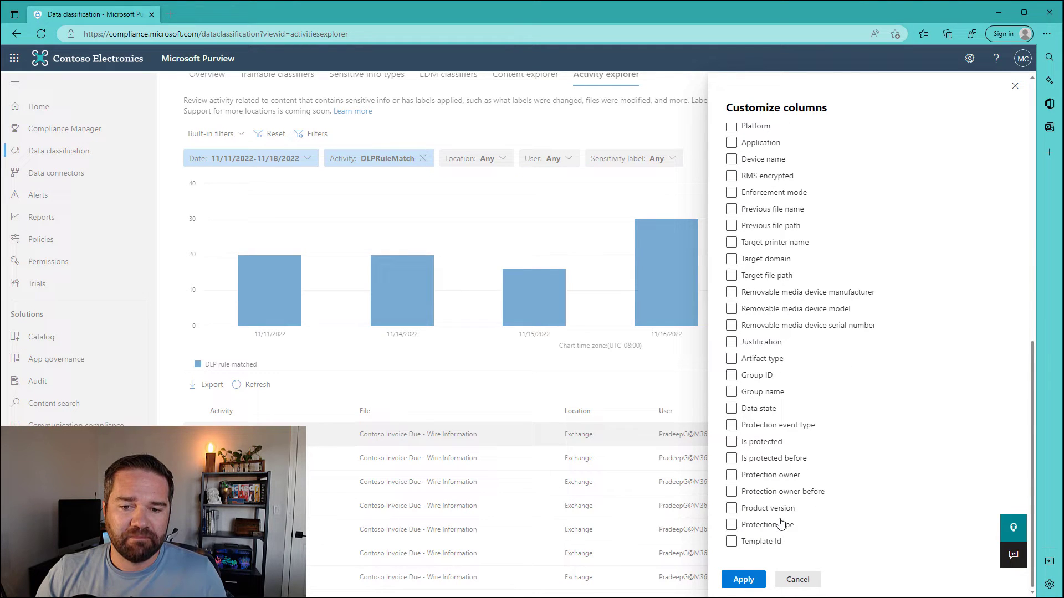
pyautogui.scroll(6, 781, 524)
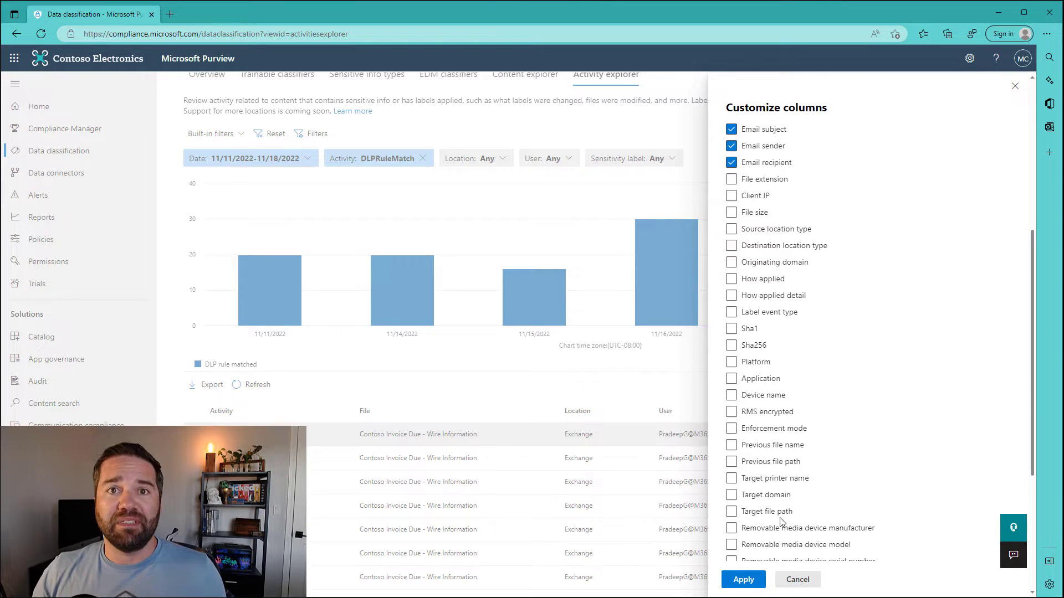
pyautogui.scroll(4, 788, 474)
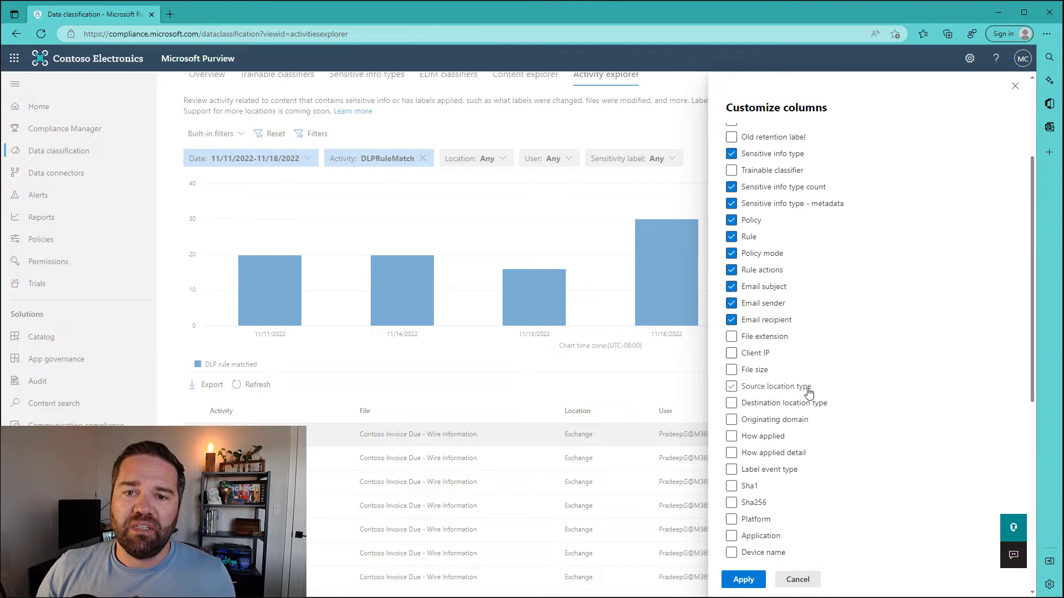
pyautogui.scroll(4, 786, 392)
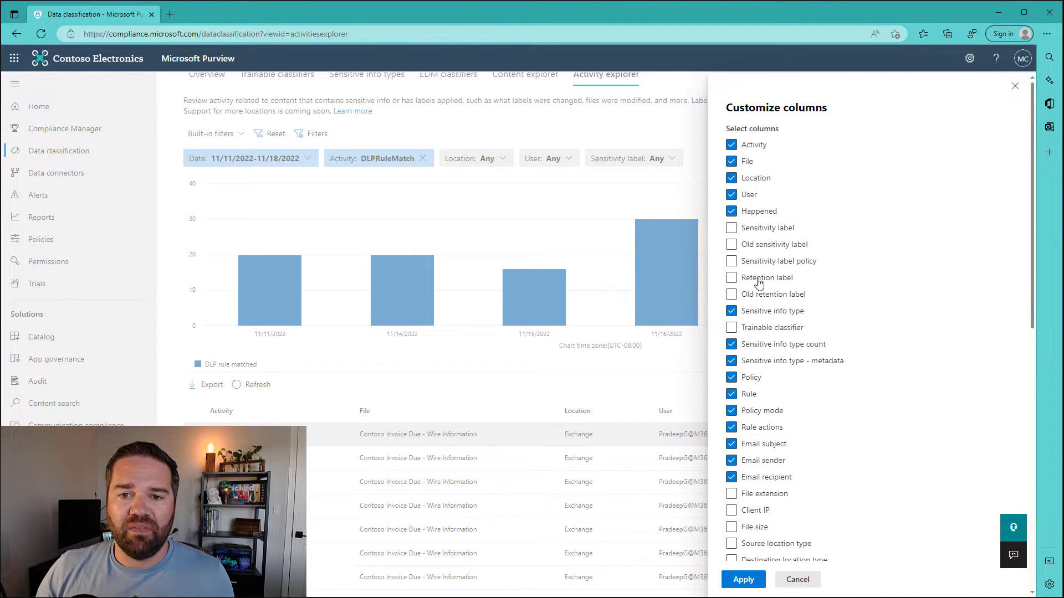
pyautogui.click(742, 232)
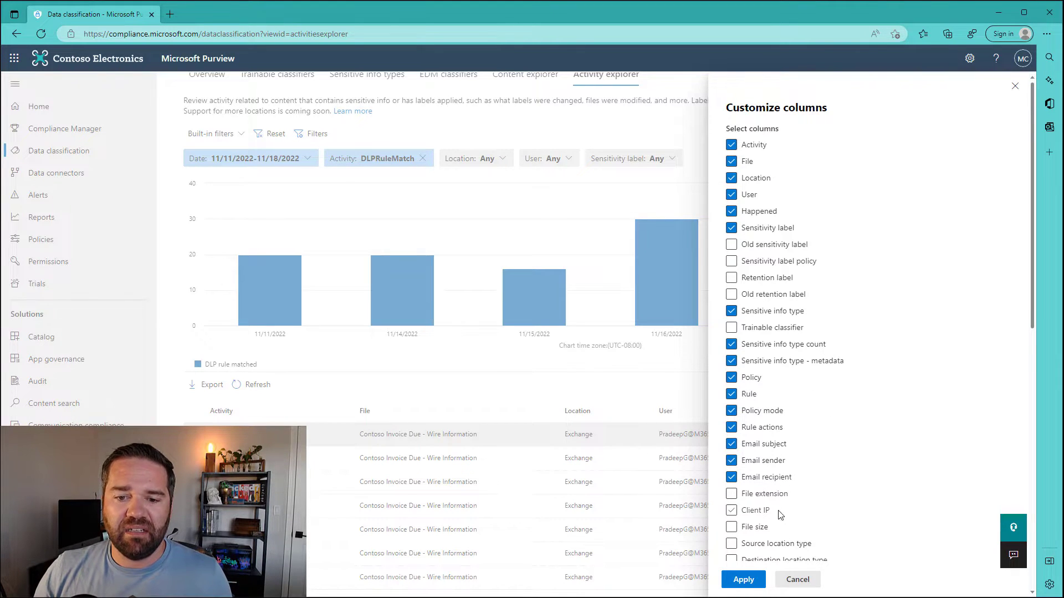
pyautogui.scroll(-2, 780, 515)
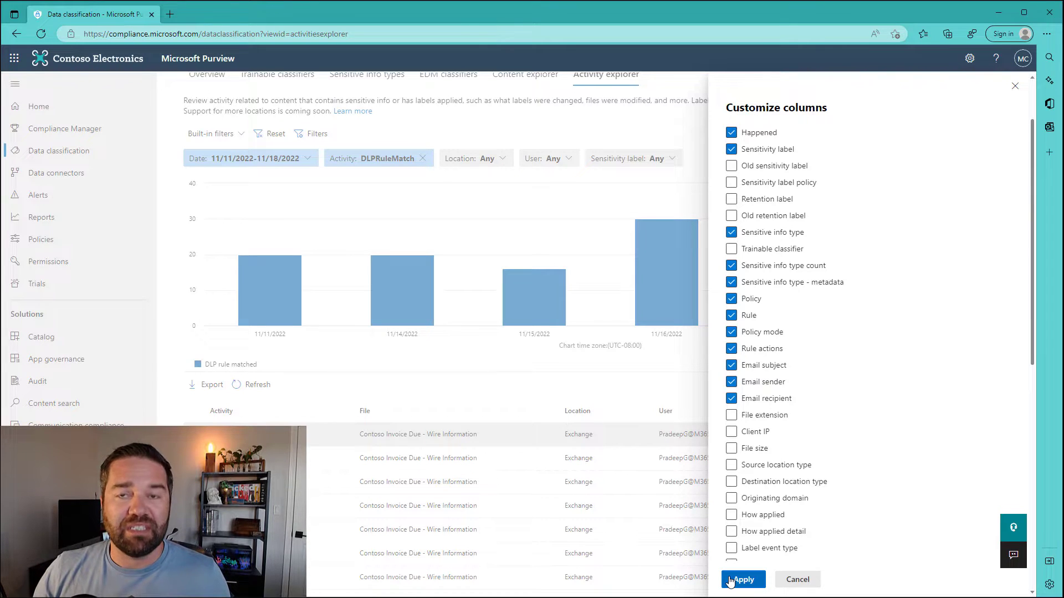
pyautogui.click(743, 416)
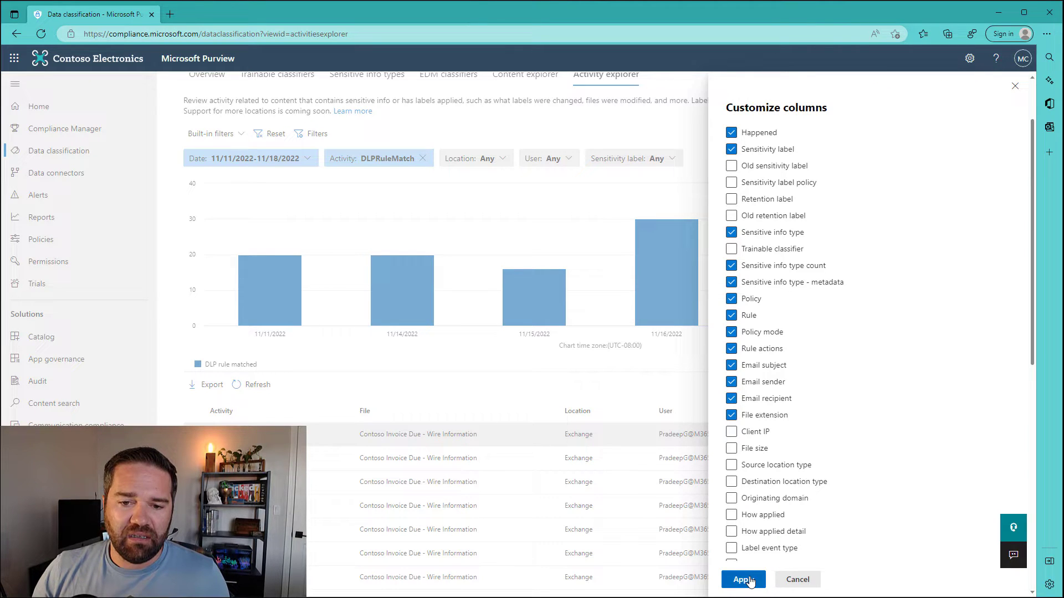
pyautogui.click(777, 469)
pyautogui.click(776, 485)
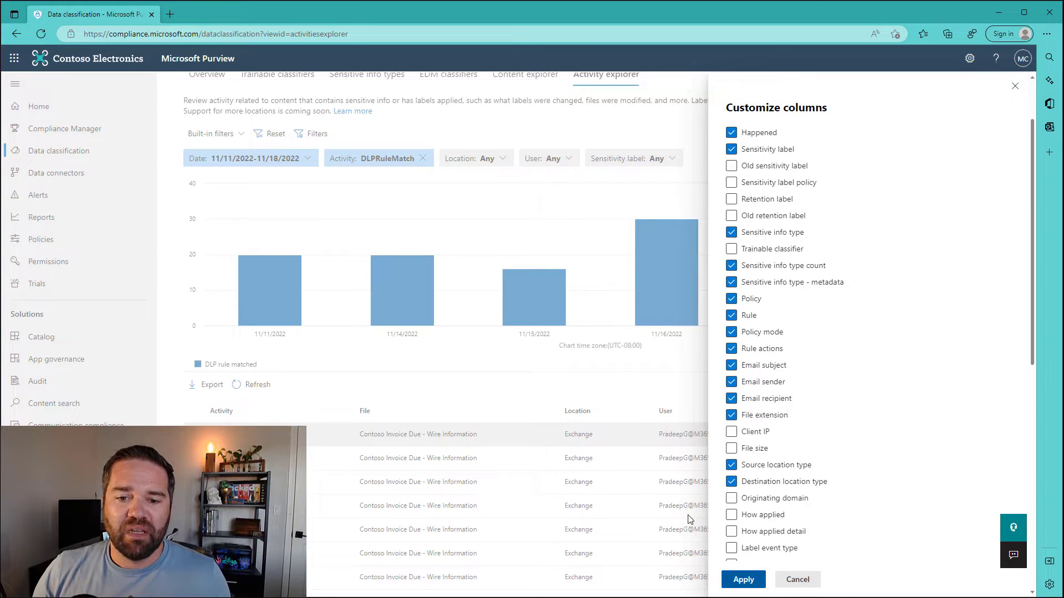
pyautogui.click(747, 582)
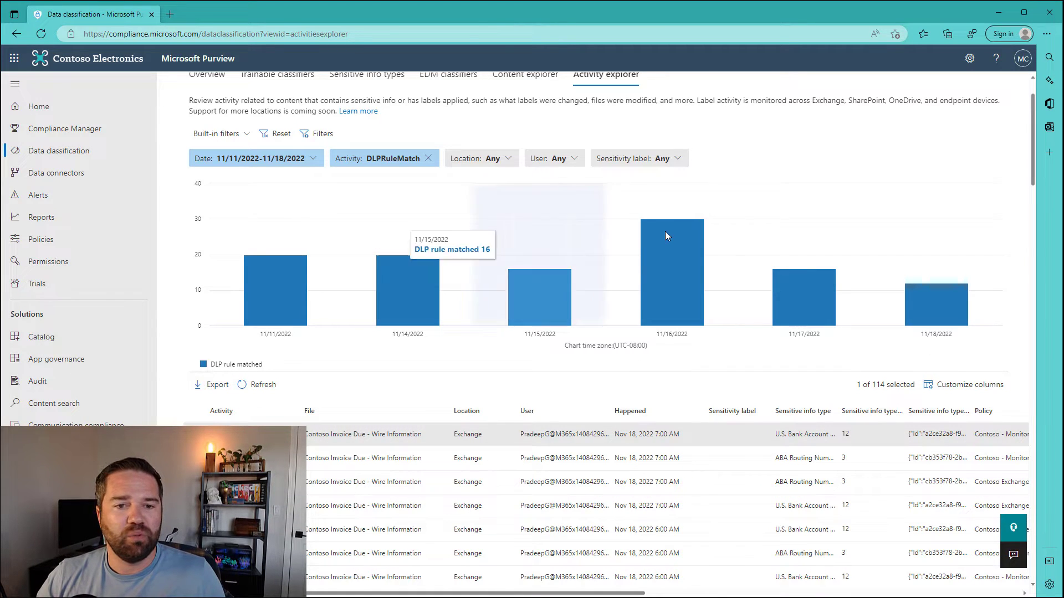
# Step: Set the activity date range to start on Oct 18, 2022
pyautogui.click(282, 161)
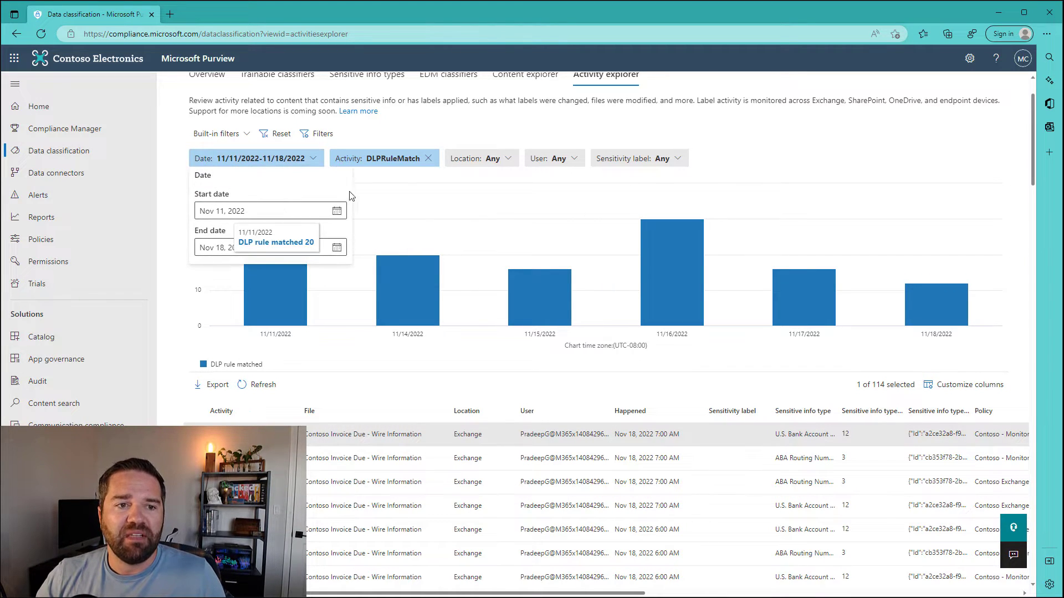
pyautogui.click(337, 211)
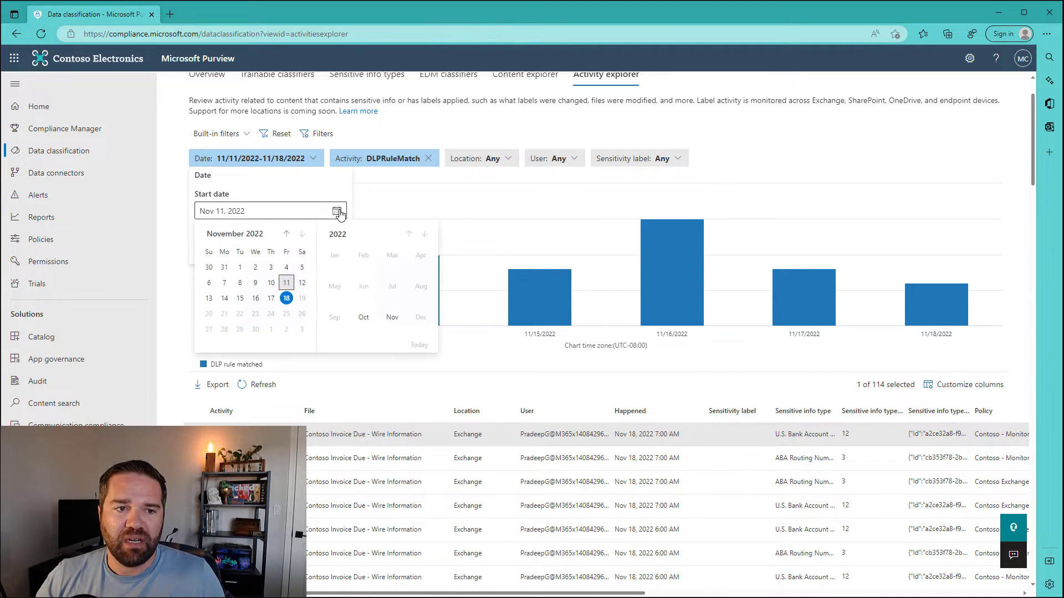
pyautogui.click(287, 233)
pyautogui.click(240, 314)
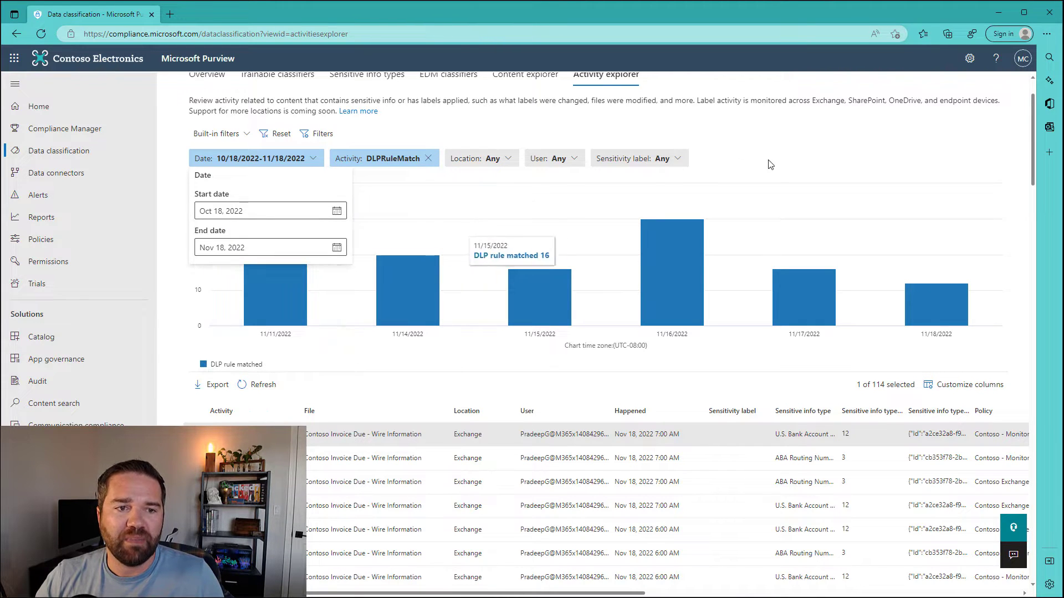
pyautogui.click(773, 188)
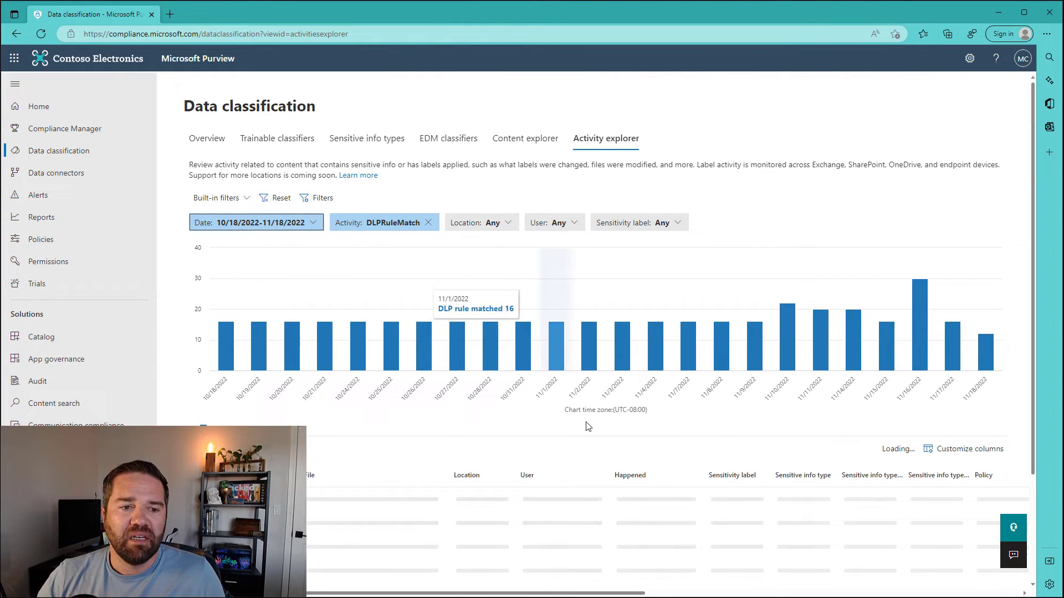
# Step: Export the 408 filtered DLP rule matched activities
pyautogui.scroll(-2, 780, 551)
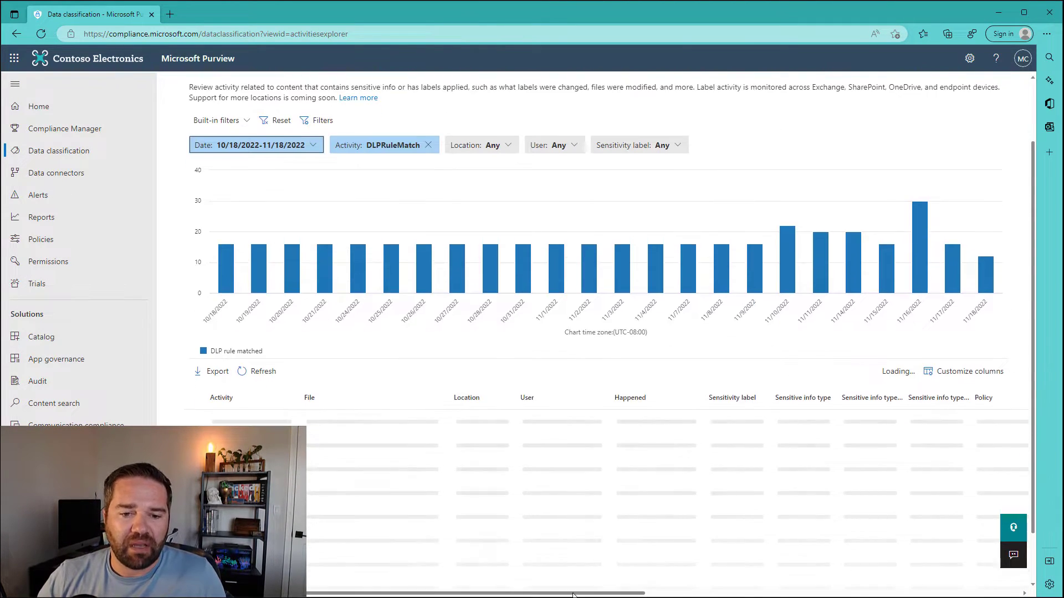
pyautogui.moveTo(573, 594); pyautogui.dragTo(493, 585)
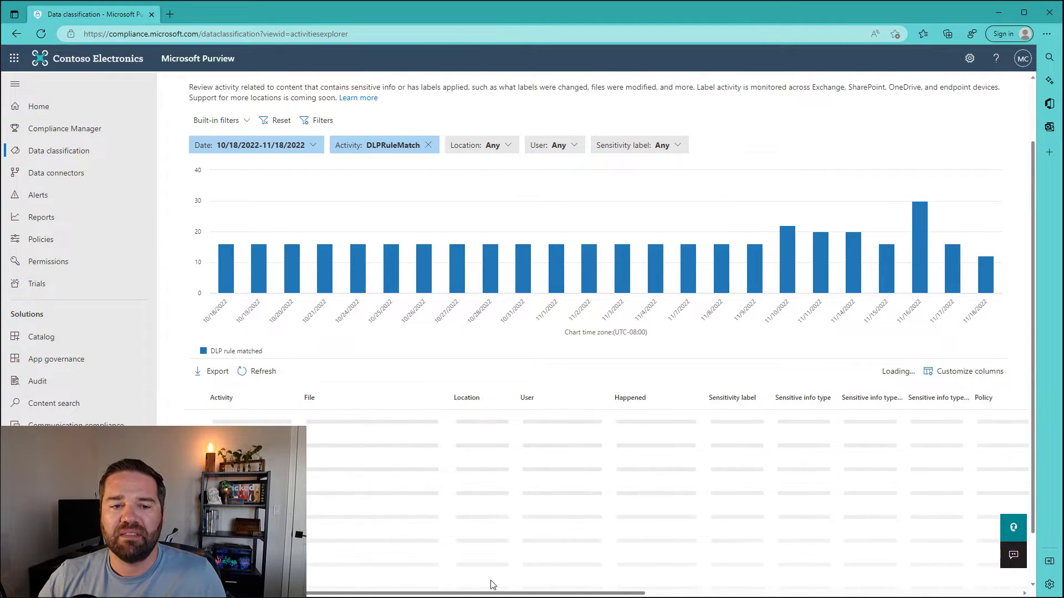
pyautogui.click(212, 373)
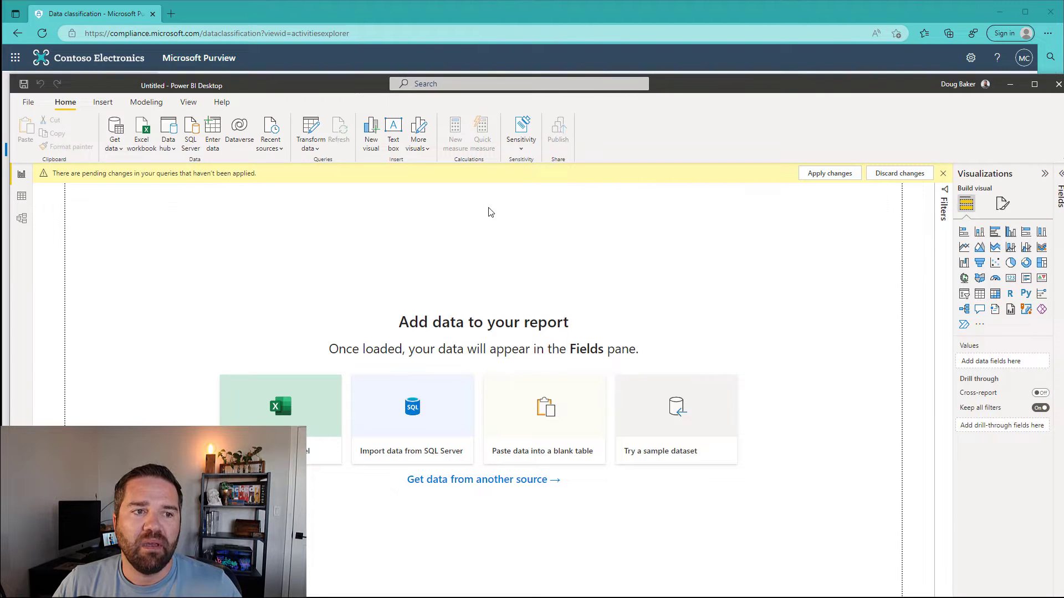
# Step: Import Data classification - Microsoft Purview.csv via Text/CSV and choose Transform Data
pyautogui.moveTo(780, 77); pyautogui.dragTo(773, 4)
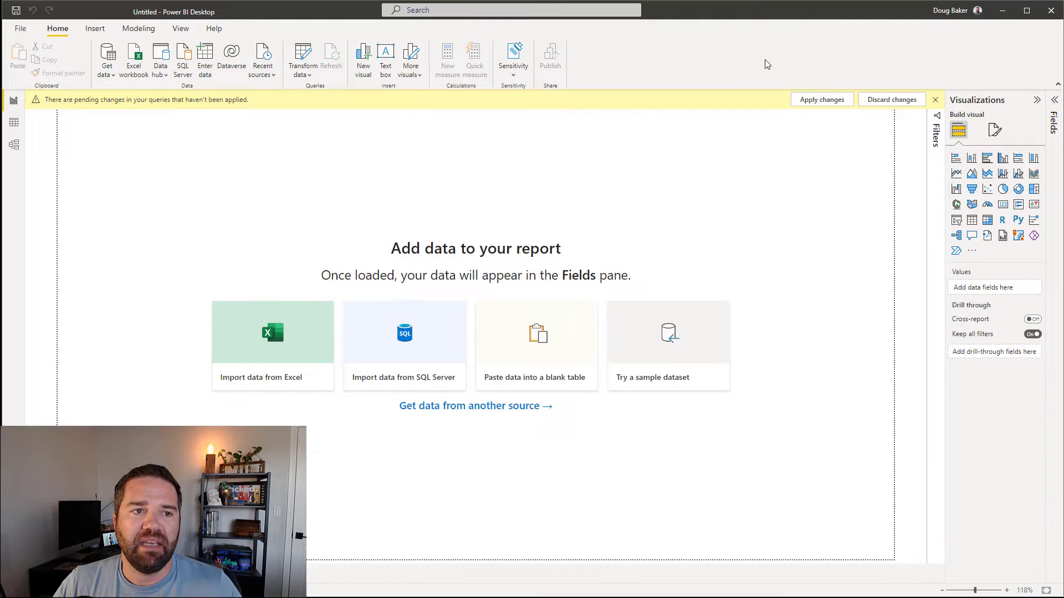
pyautogui.click(107, 71)
pyautogui.click(133, 218)
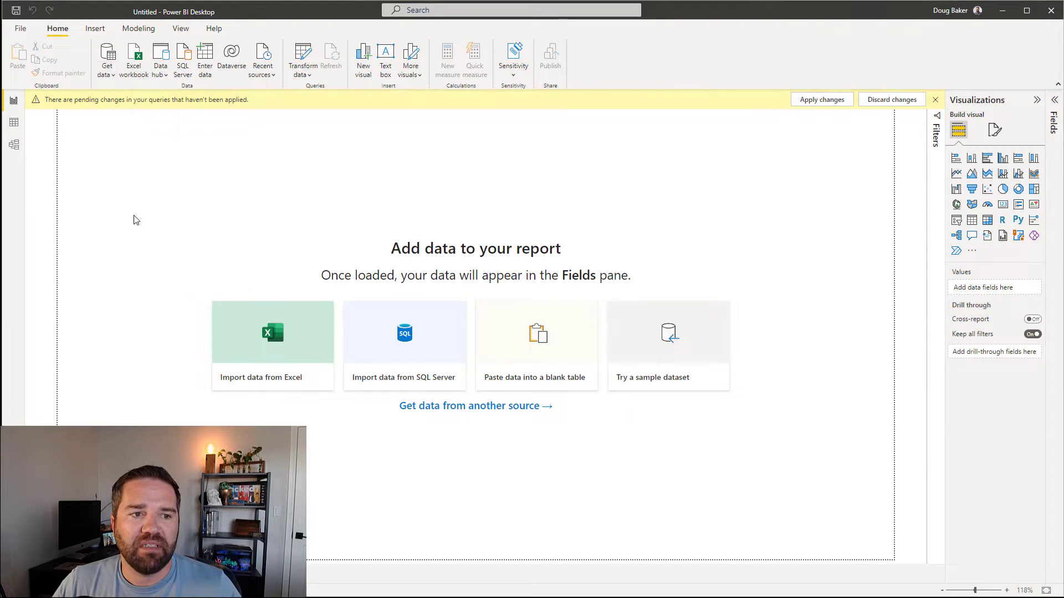
pyautogui.click(146, 93)
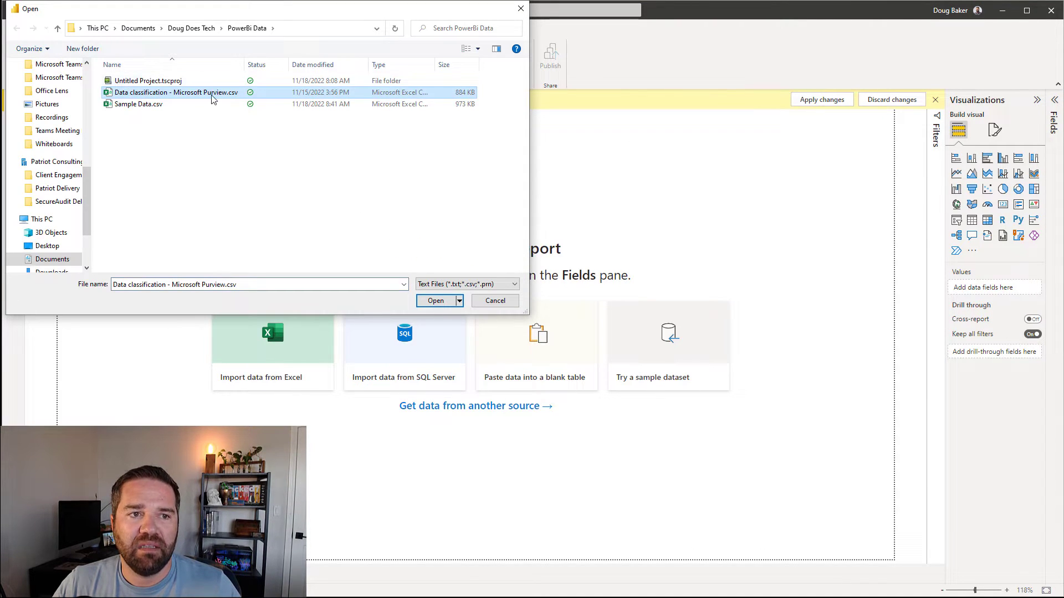
pyautogui.click(435, 301)
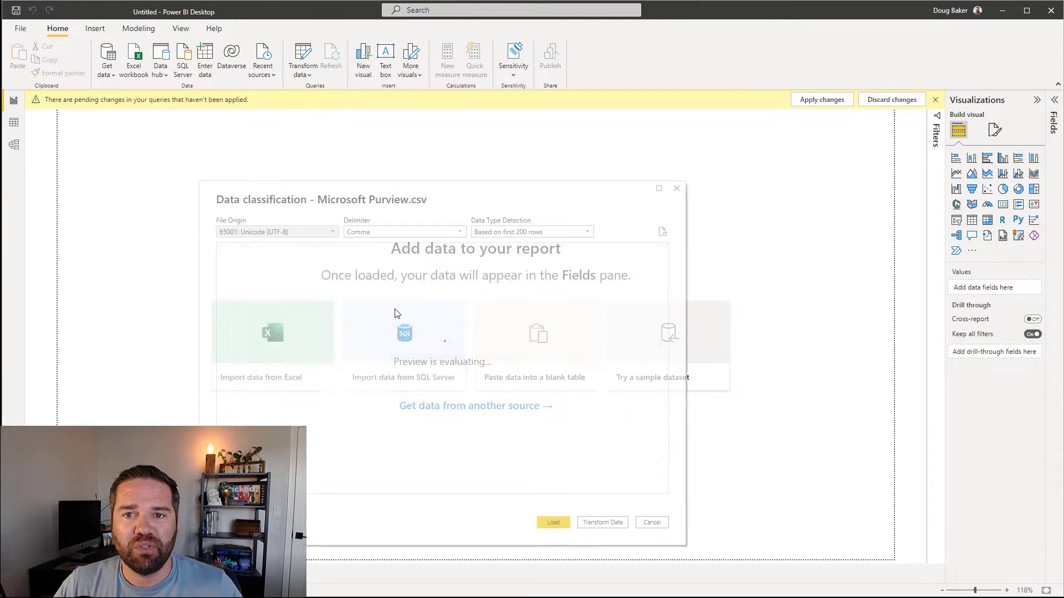
pyautogui.click(606, 524)
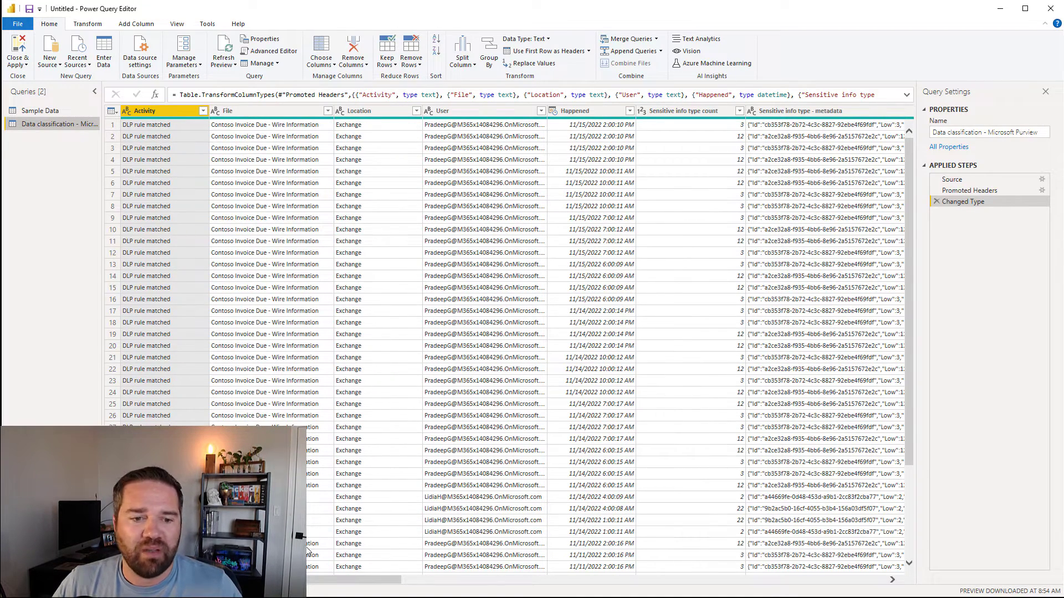
# Step: Scroll across the query's columns and select the Sensitive info type - metadata column
pyautogui.moveTo(366, 580); pyautogui.dragTo(819, 567)
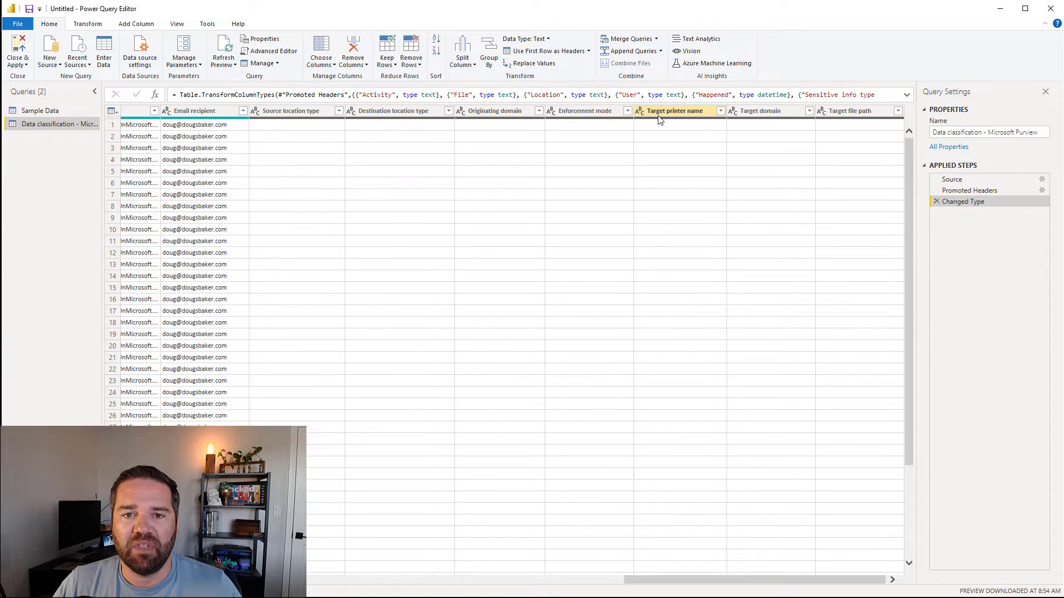
pyautogui.moveTo(657, 119)
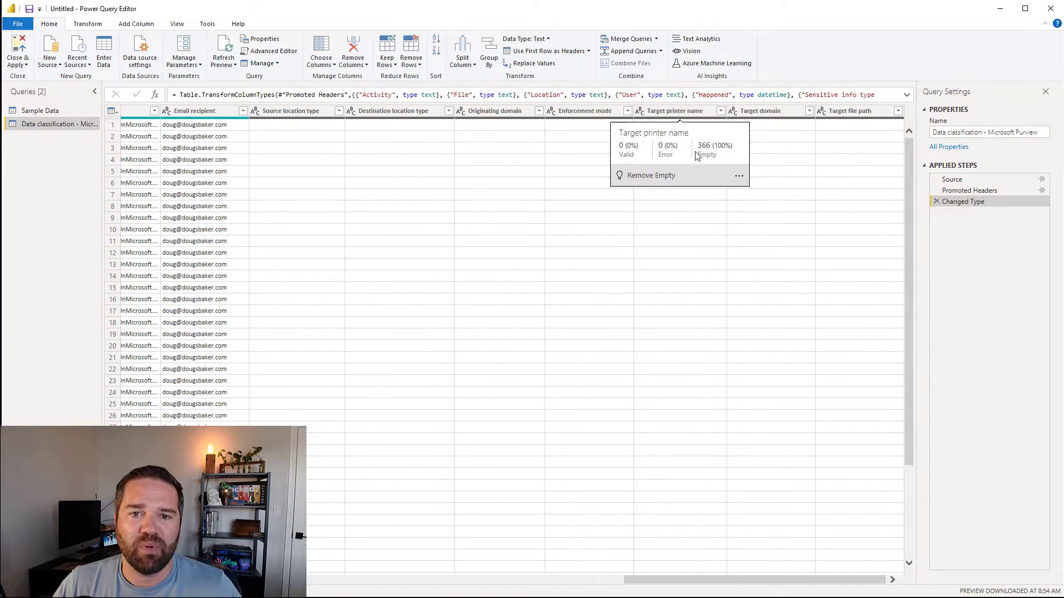
pyautogui.moveTo(209, 120)
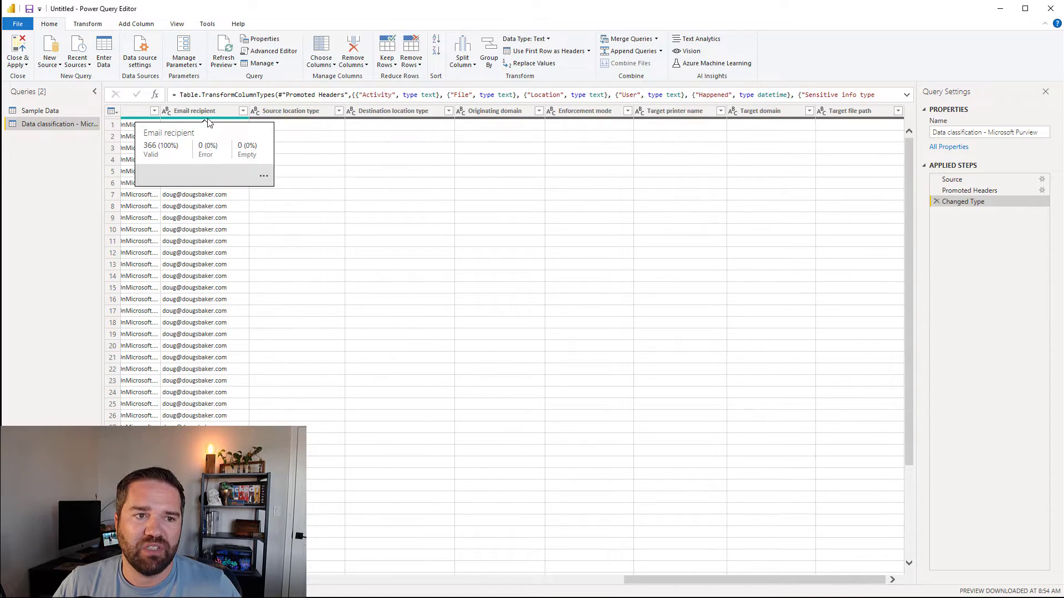
pyautogui.moveTo(681, 580); pyautogui.dragTo(329, 570)
pyautogui.click(403, 114)
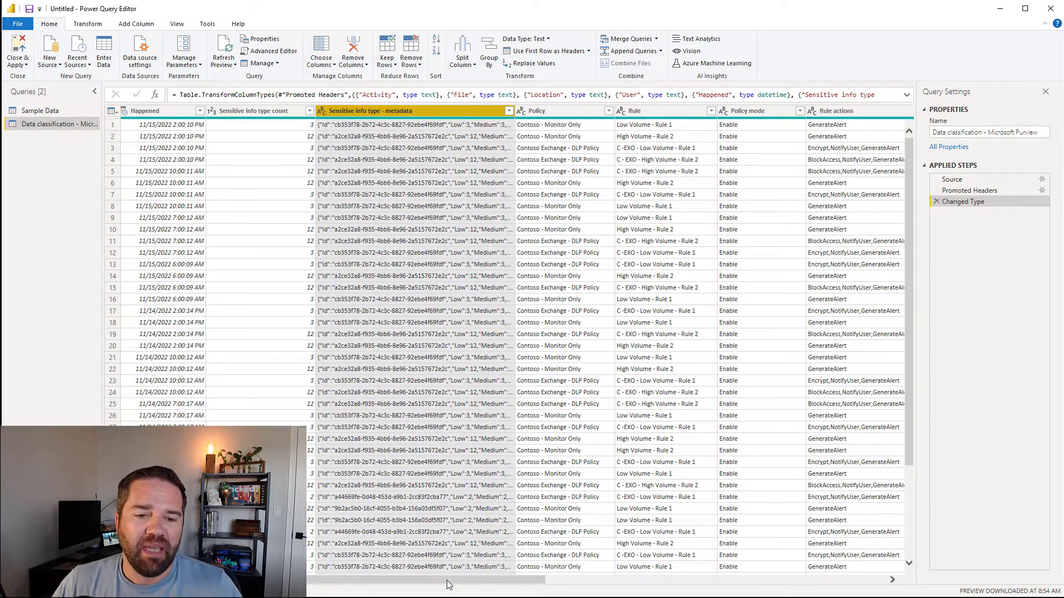
pyautogui.moveTo(399, 582); pyautogui.dragTo(375, 565)
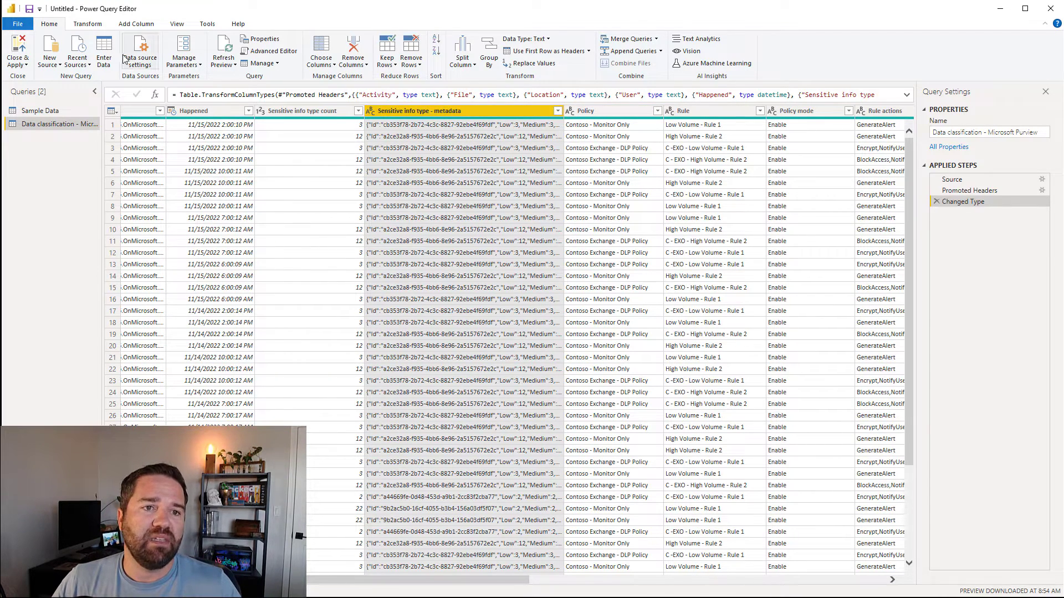
# Step: Parse the metadata column as JSON and expand all its fields into separate columns
pyautogui.click(88, 25)
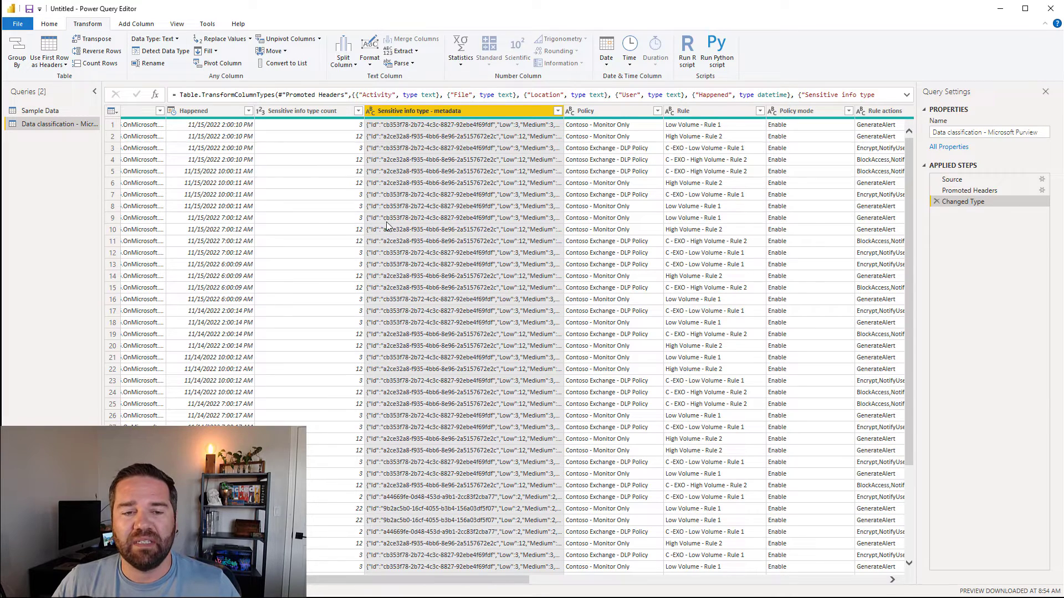
pyautogui.click(402, 63)
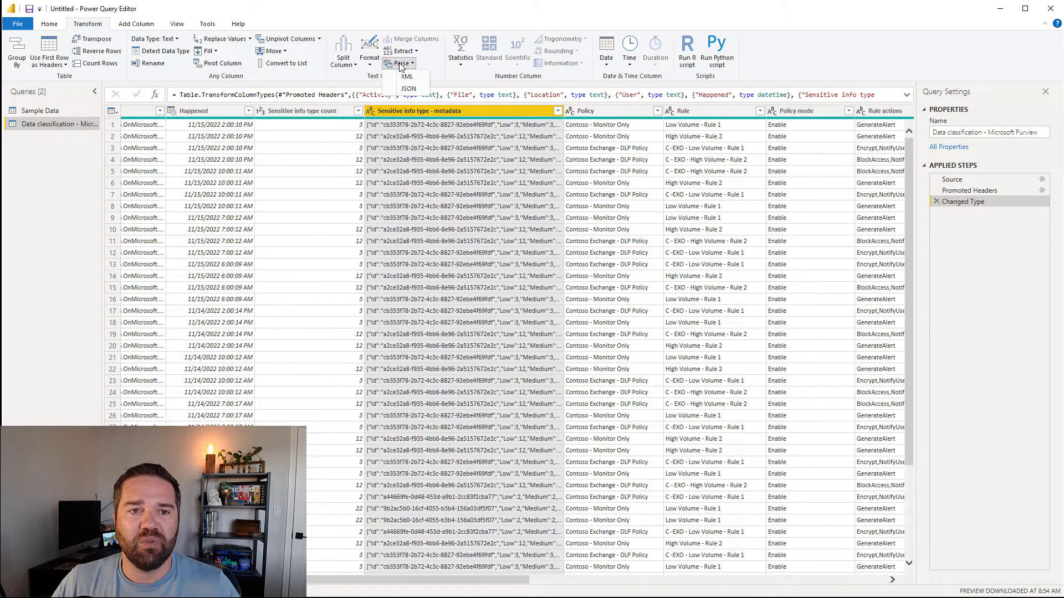
pyautogui.click(415, 89)
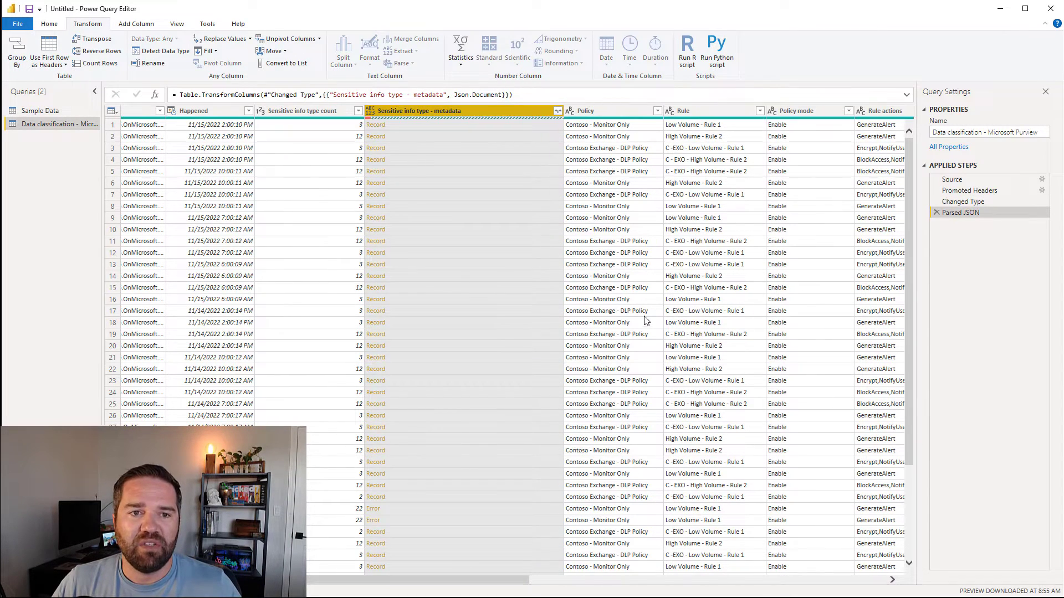
pyautogui.moveTo(369, 118)
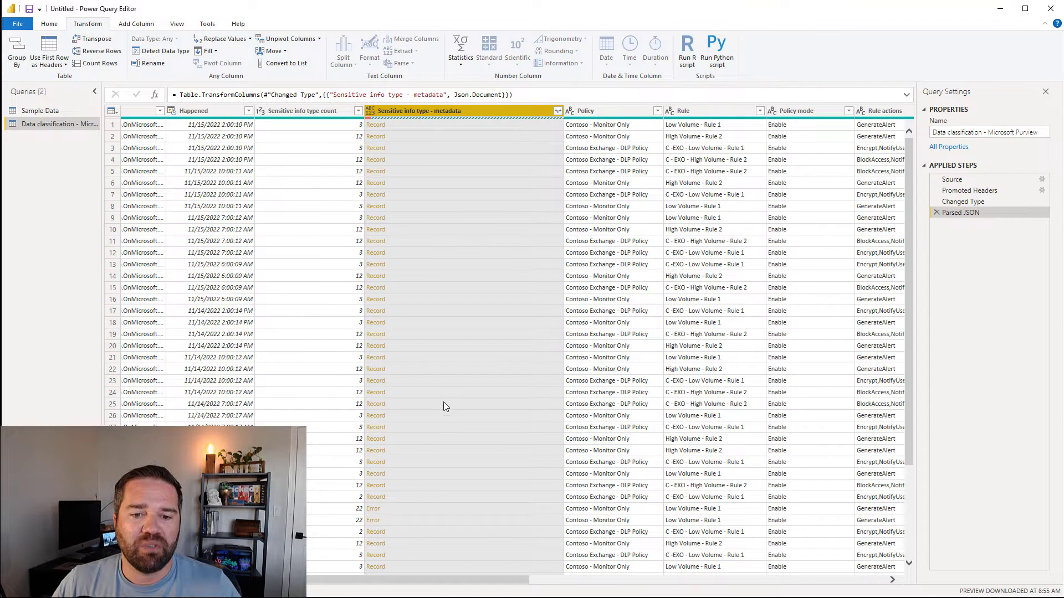
pyautogui.click(557, 112)
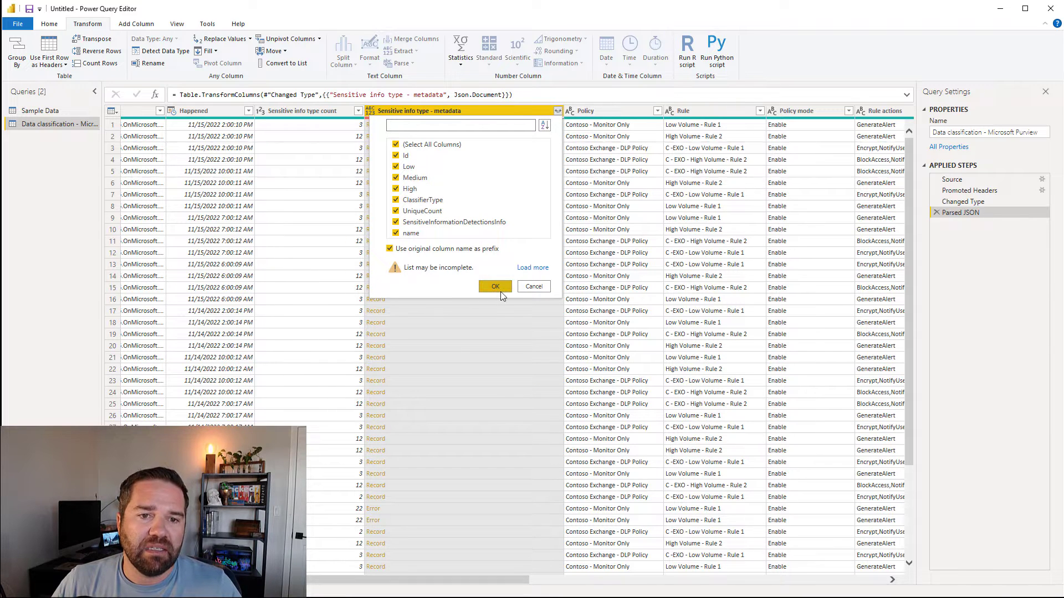
pyautogui.click(496, 287)
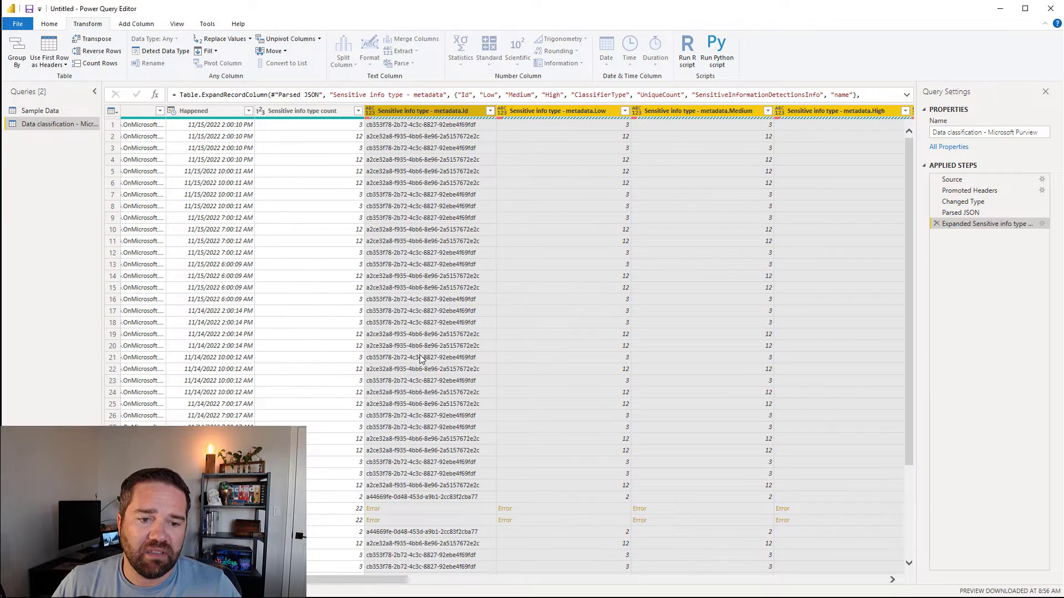
# Step: Remove the rows with errors in the metadata.Id column
pyautogui.click(462, 253)
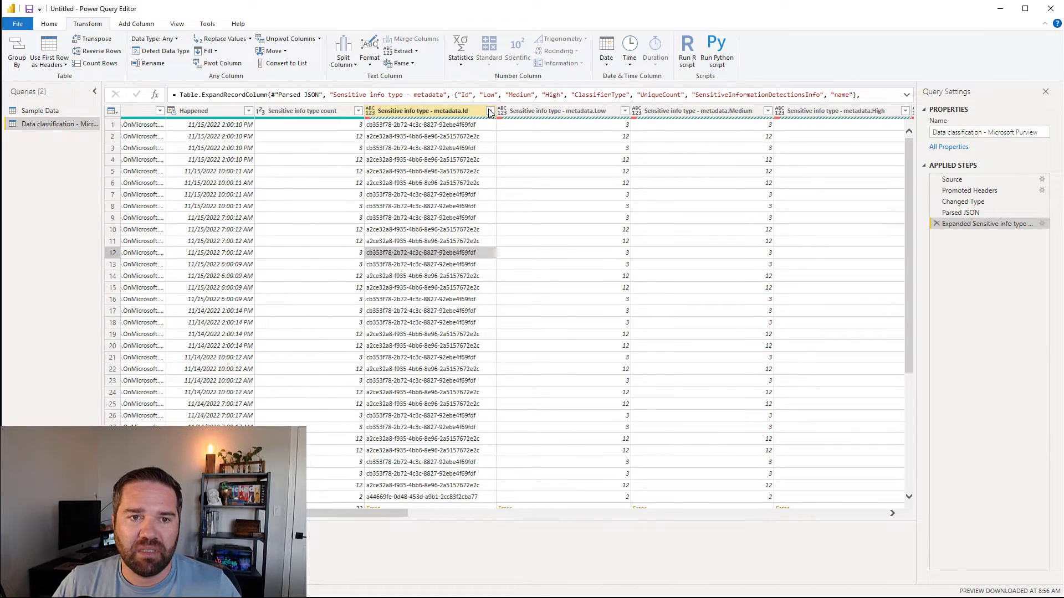
pyautogui.moveTo(368, 121)
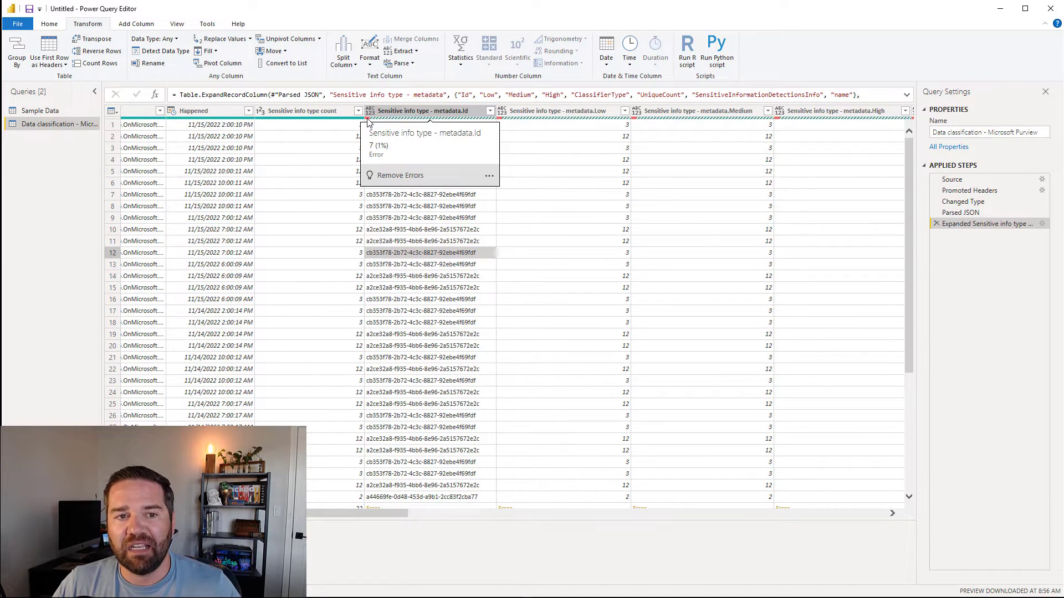
pyautogui.click(401, 180)
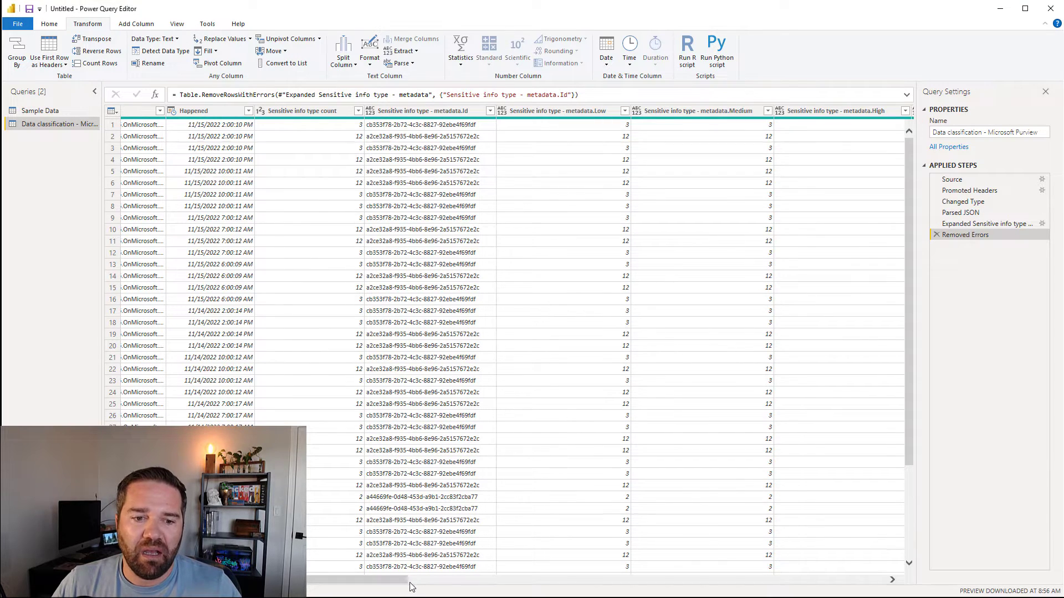
# Step: Rename the Happened column to Date
pyautogui.moveTo(392, 584); pyautogui.dragTo(307, 583)
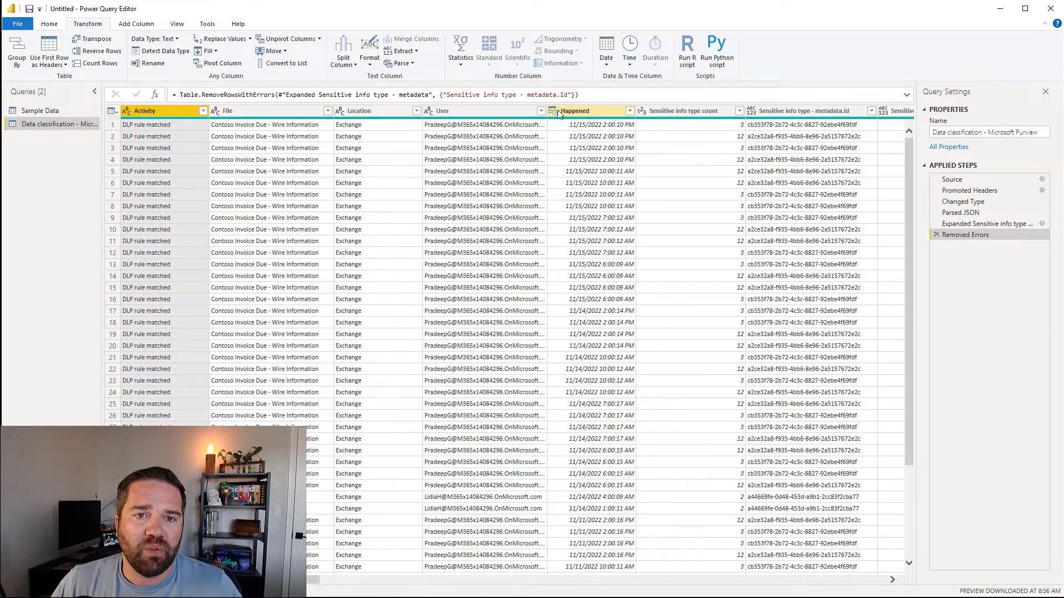
pyautogui.click(584, 113)
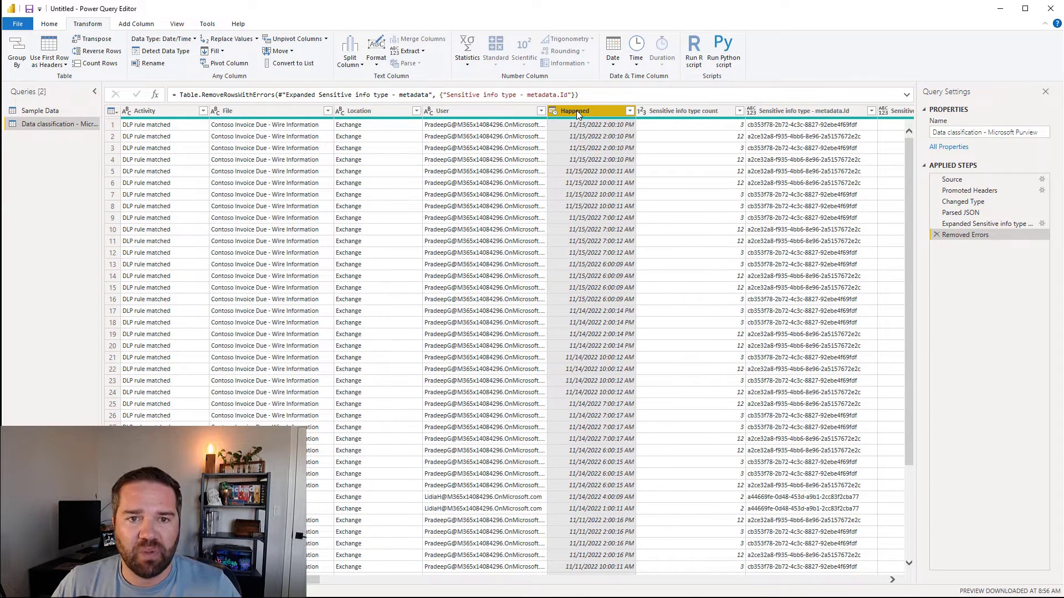
pyautogui.doubleClick(576, 111)
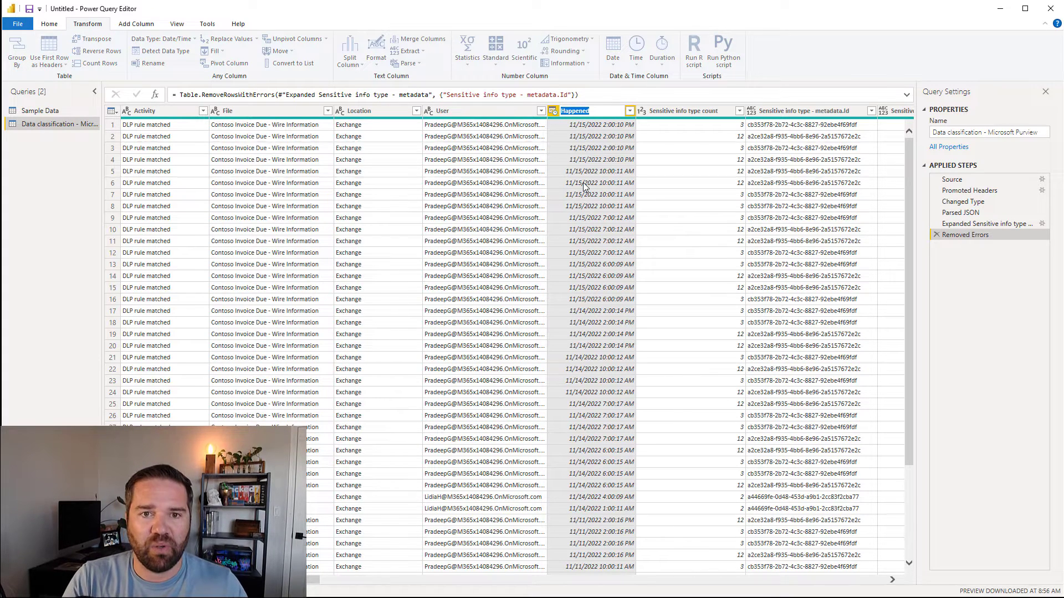
pyautogui.write('Date')
pyautogui.press('Return')
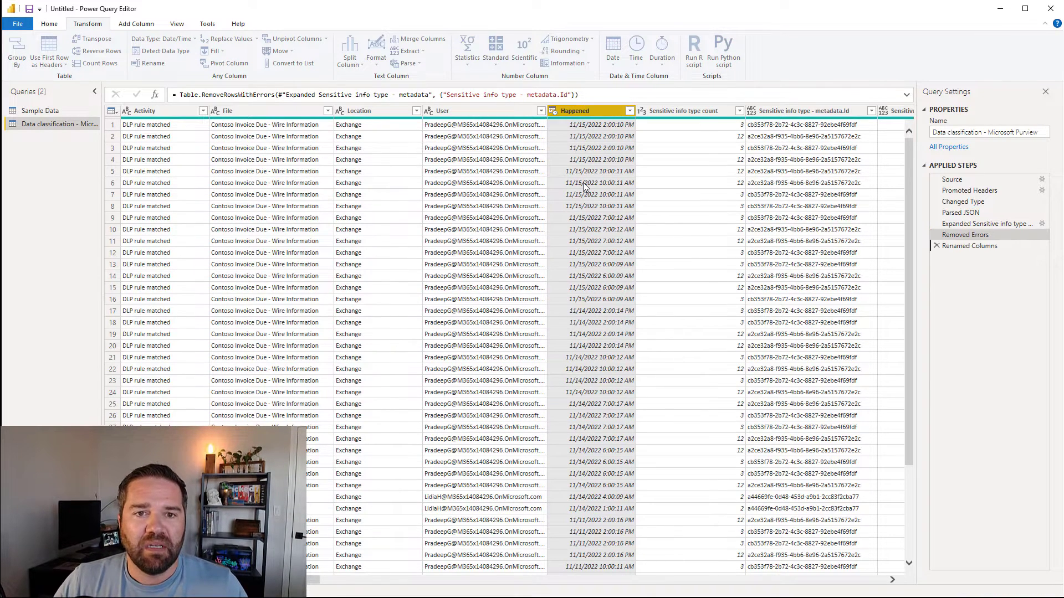
pyautogui.click(630, 111)
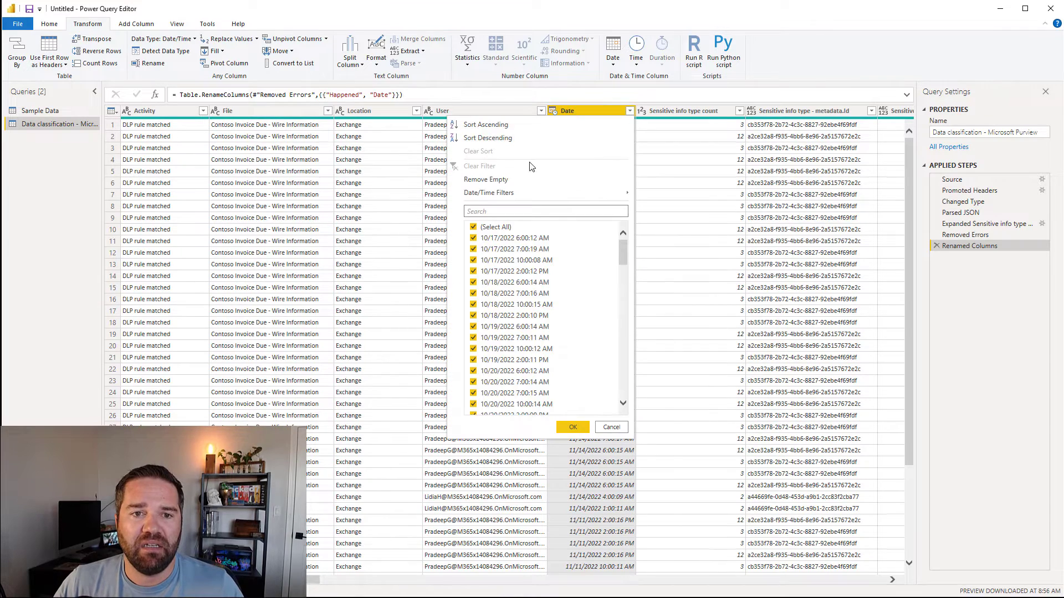
pyautogui.click(681, 184)
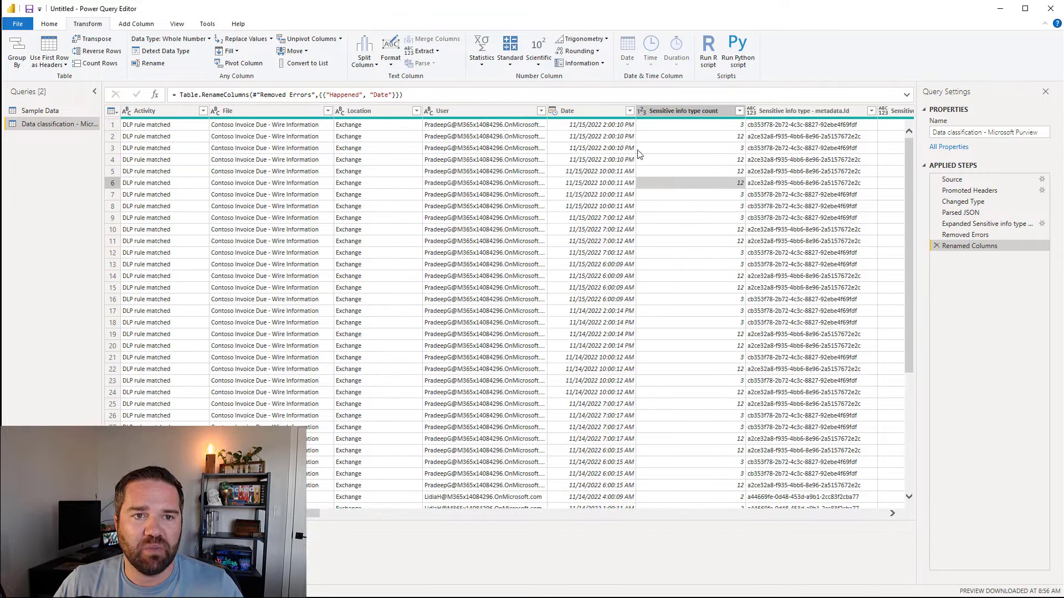
pyautogui.click(584, 110)
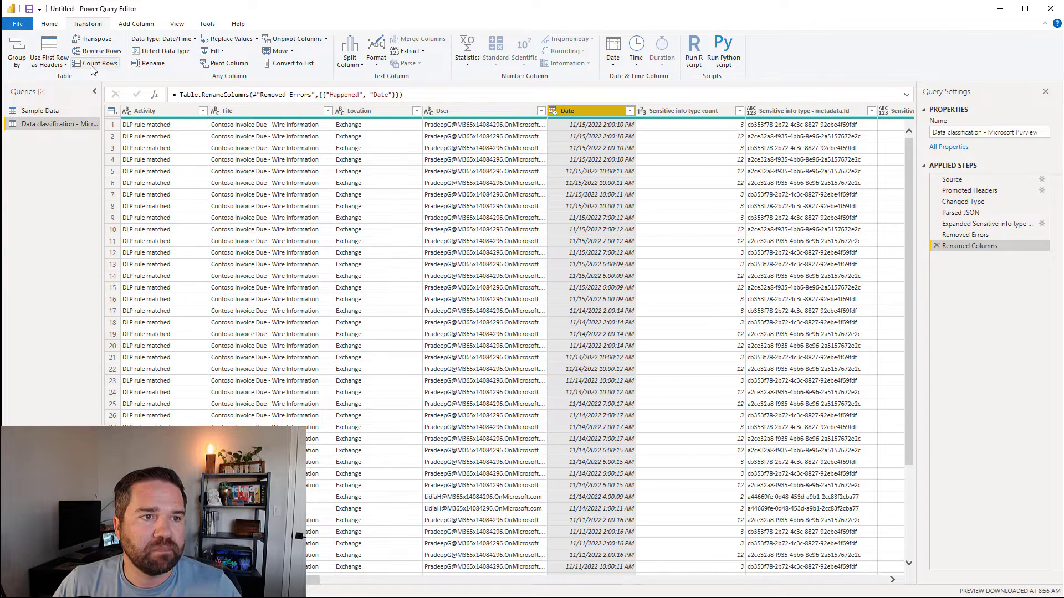
# Step: Duplicate the Date column as Date - Copy and change Date's type to Date
pyautogui.click(124, 29)
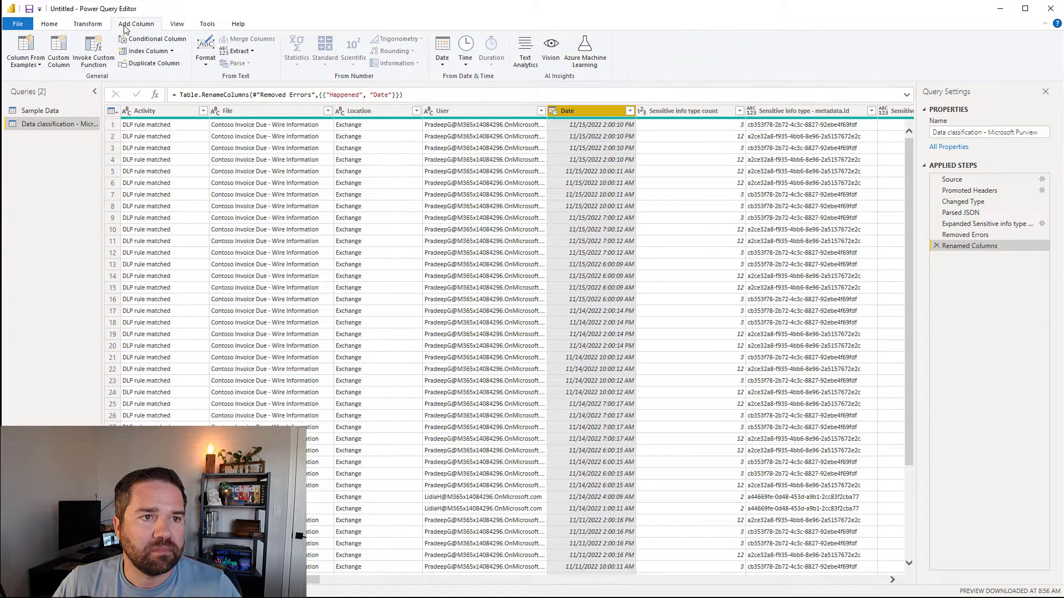
pyautogui.click(93, 26)
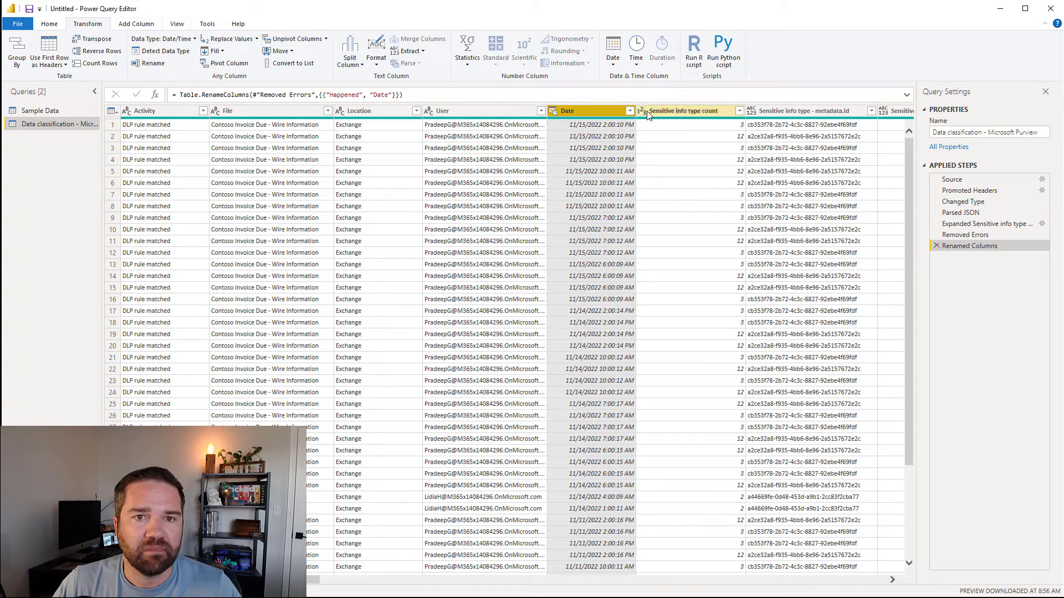
pyautogui.rightClick(570, 112)
pyautogui.click(624, 160)
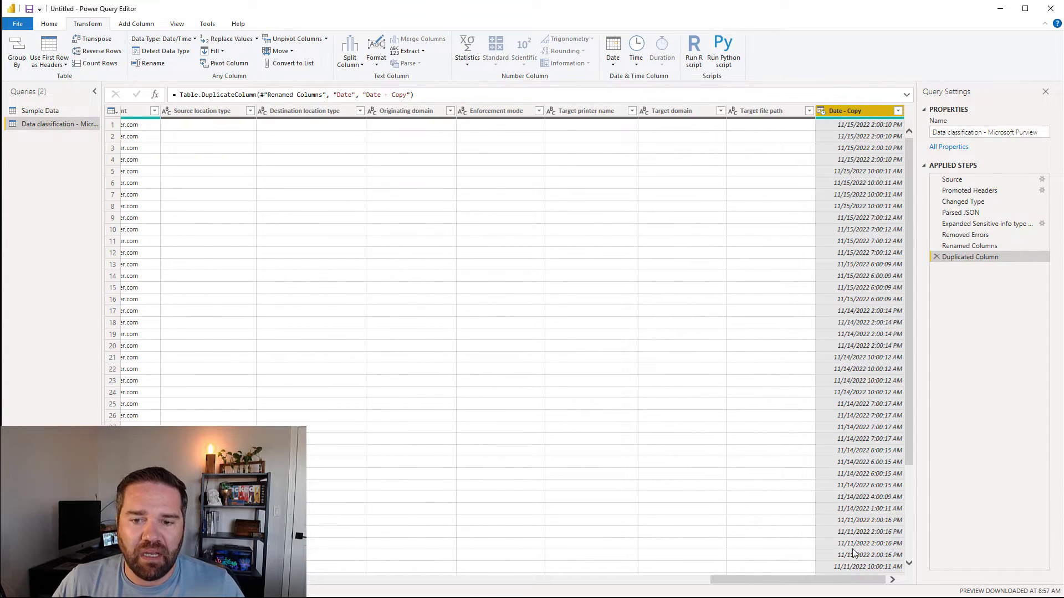
pyautogui.moveTo(773, 580); pyautogui.dragTo(316, 541)
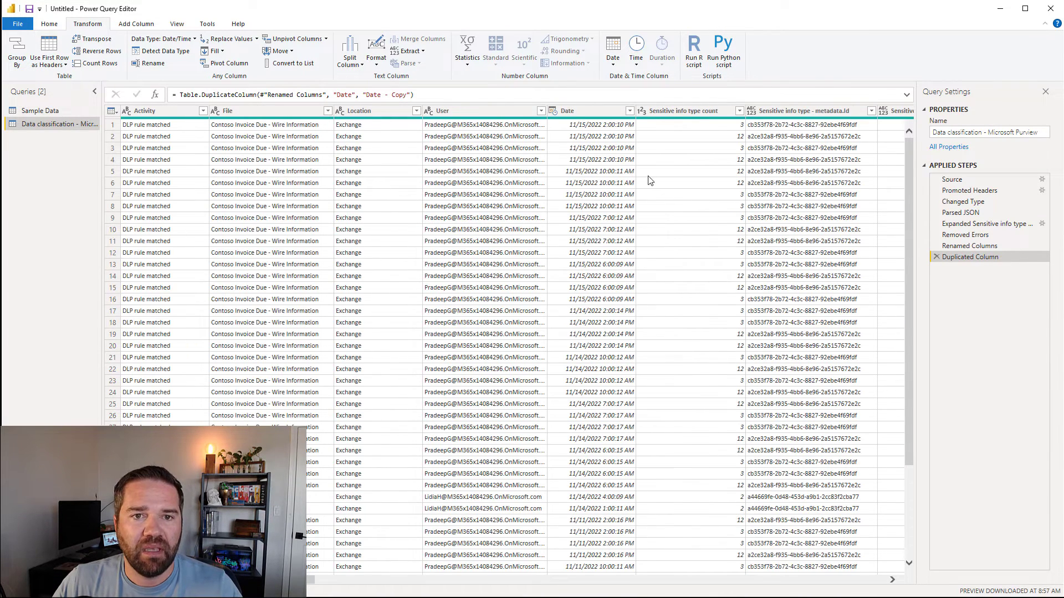
pyautogui.click(553, 111)
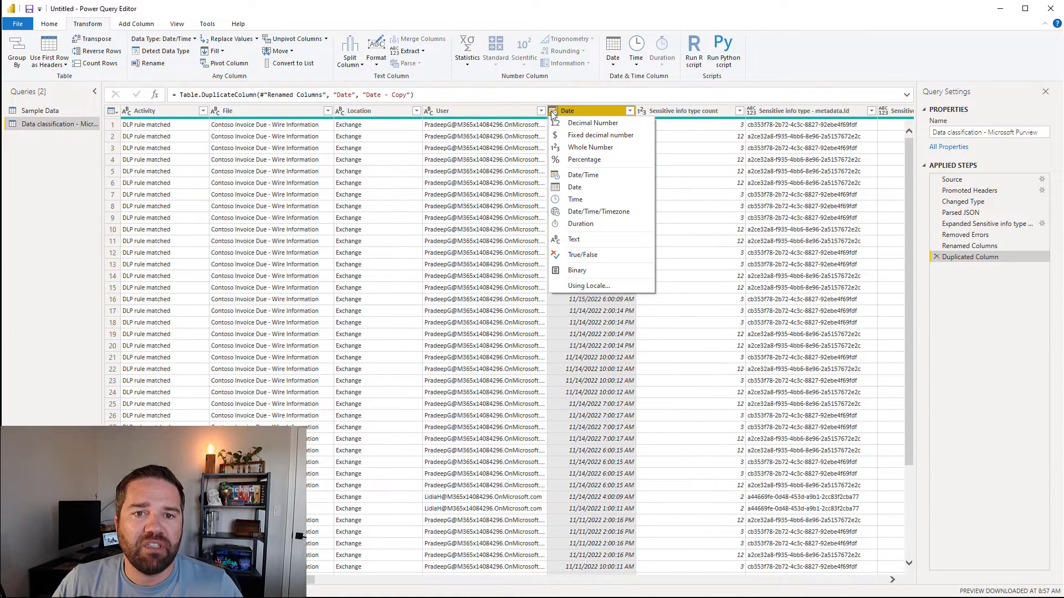
pyautogui.click(581, 190)
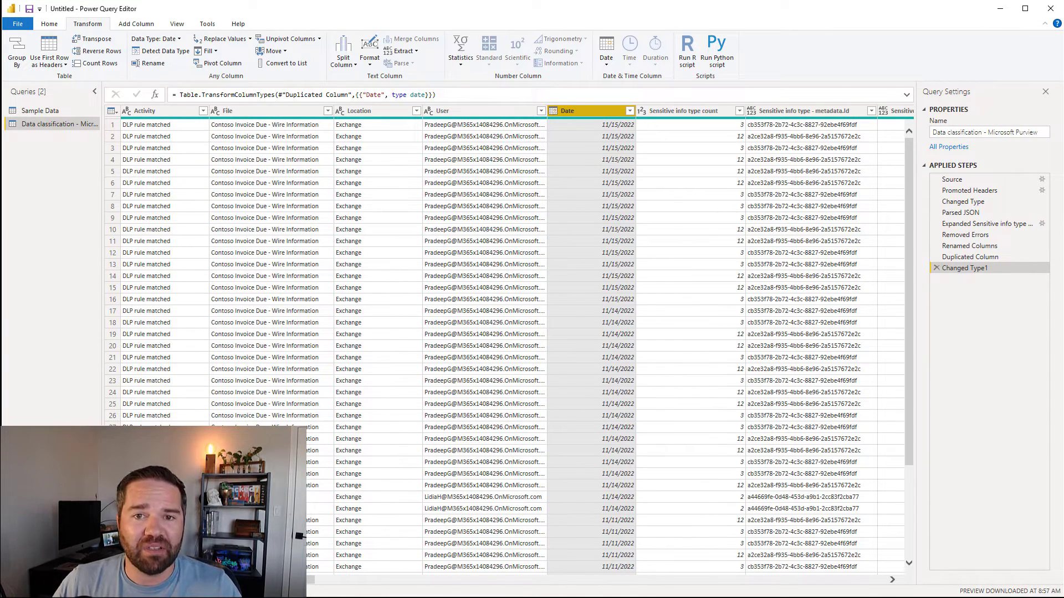
# Step: Change the Low, Medium, High and UniqueCount columns to Whole Number type
pyautogui.moveTo(252, 579); pyautogui.dragTo(388, 573)
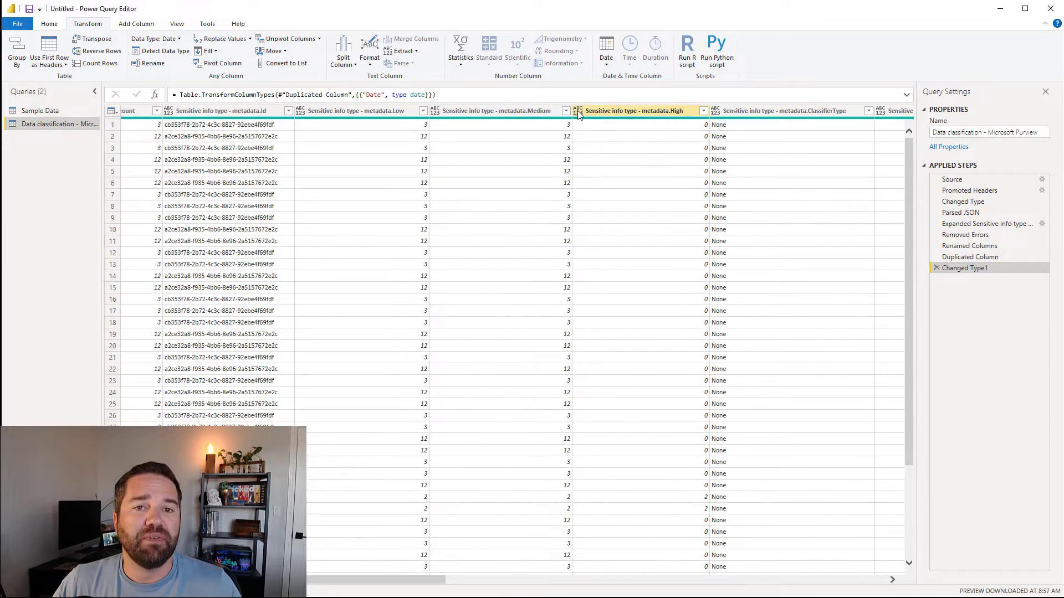
pyautogui.click(301, 110)
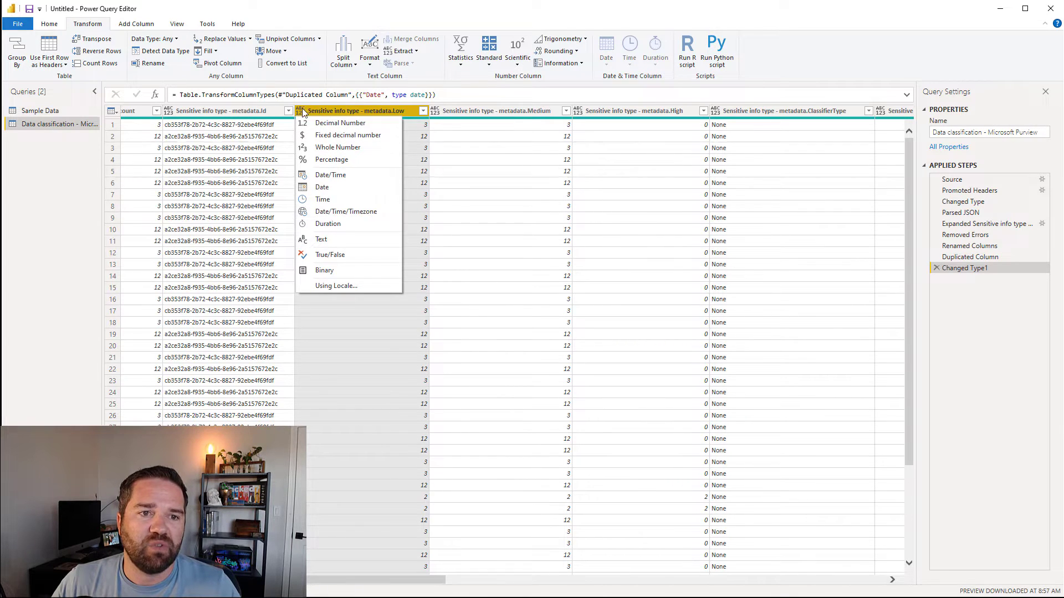
pyautogui.click(319, 149)
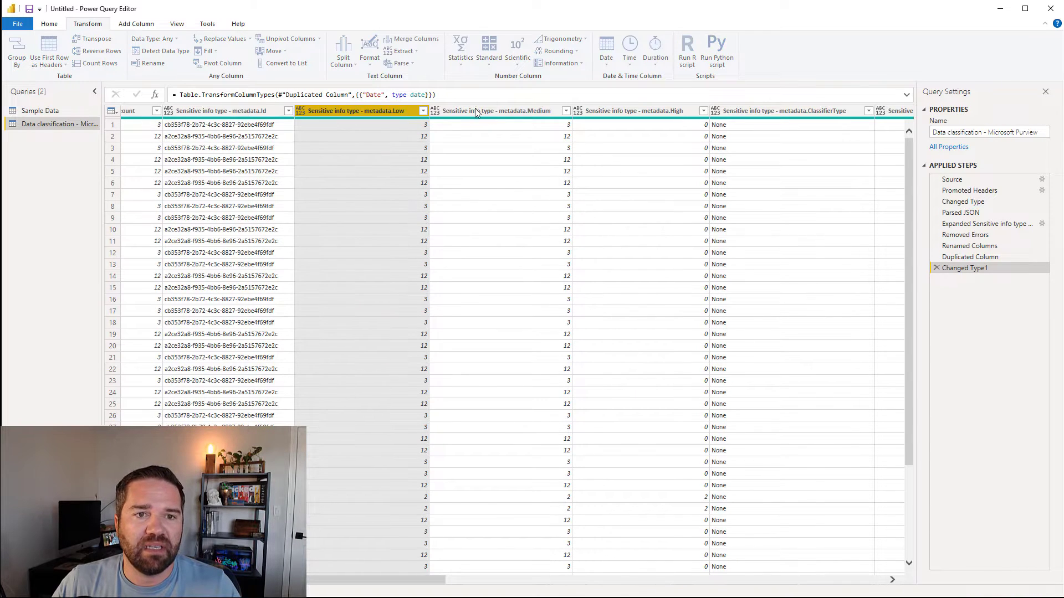
pyautogui.click(438, 108)
pyautogui.click(466, 148)
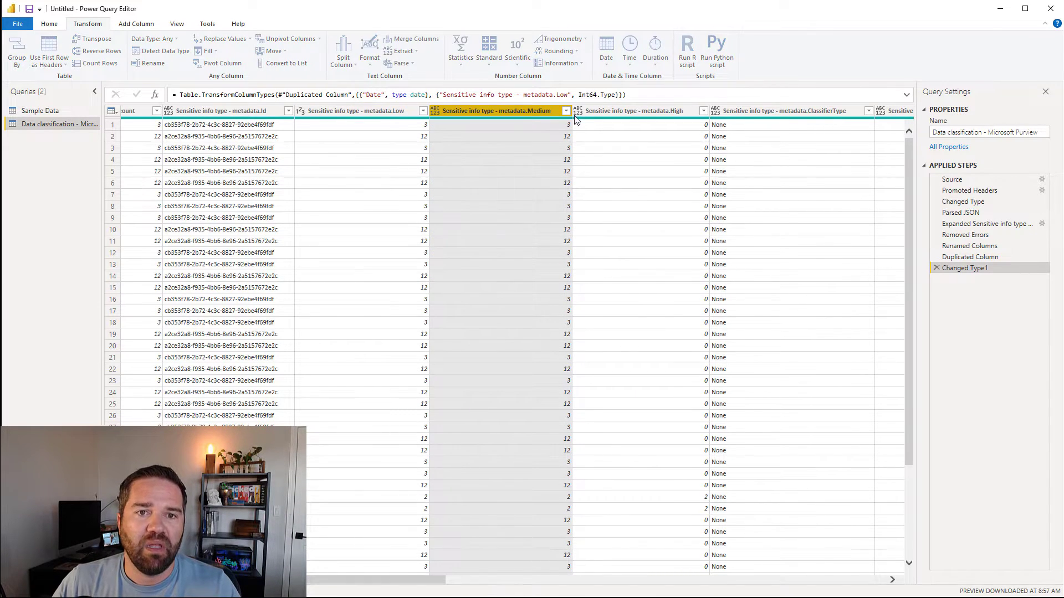
pyautogui.click(576, 111)
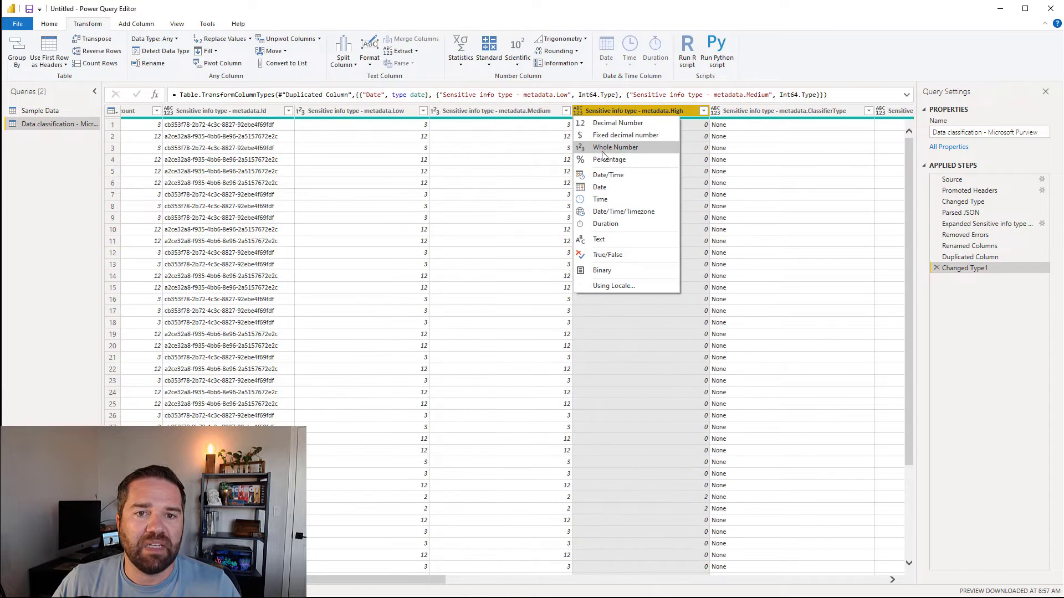
pyautogui.click(620, 152)
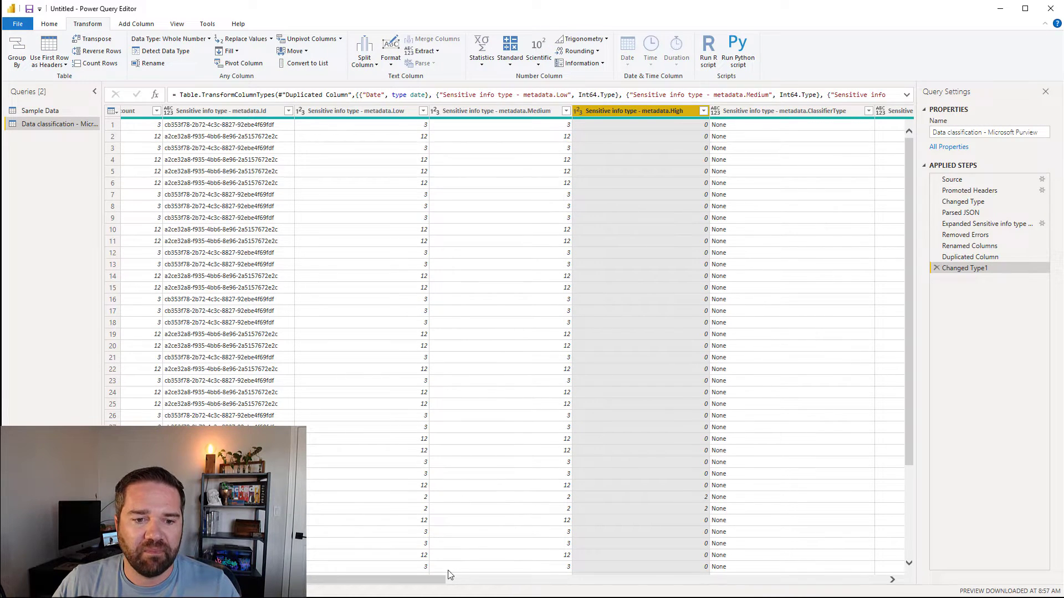
pyautogui.moveTo(437, 579); pyautogui.dragTo(506, 584)
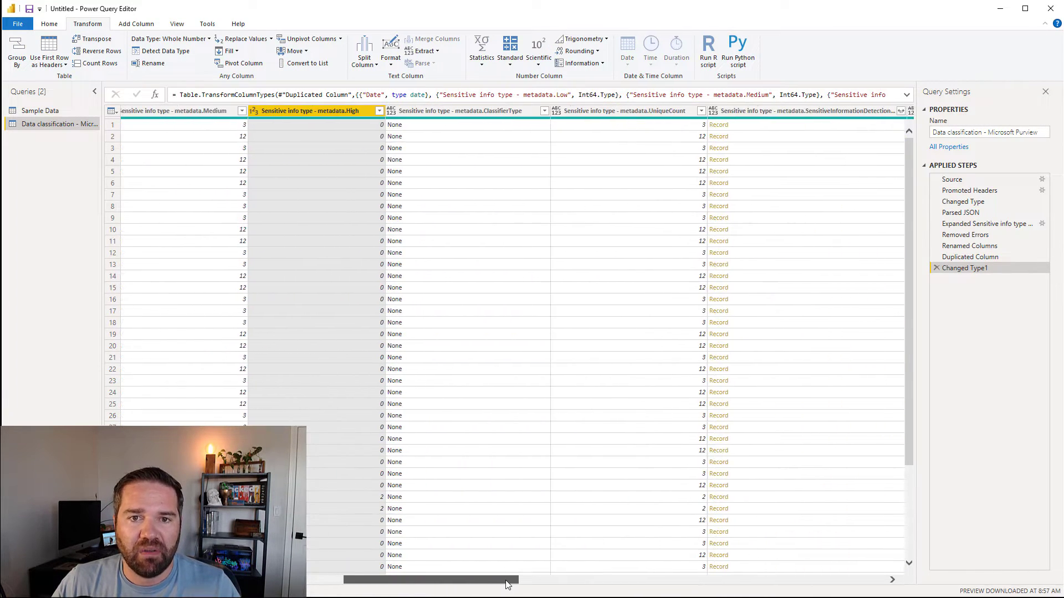
pyautogui.click(557, 111)
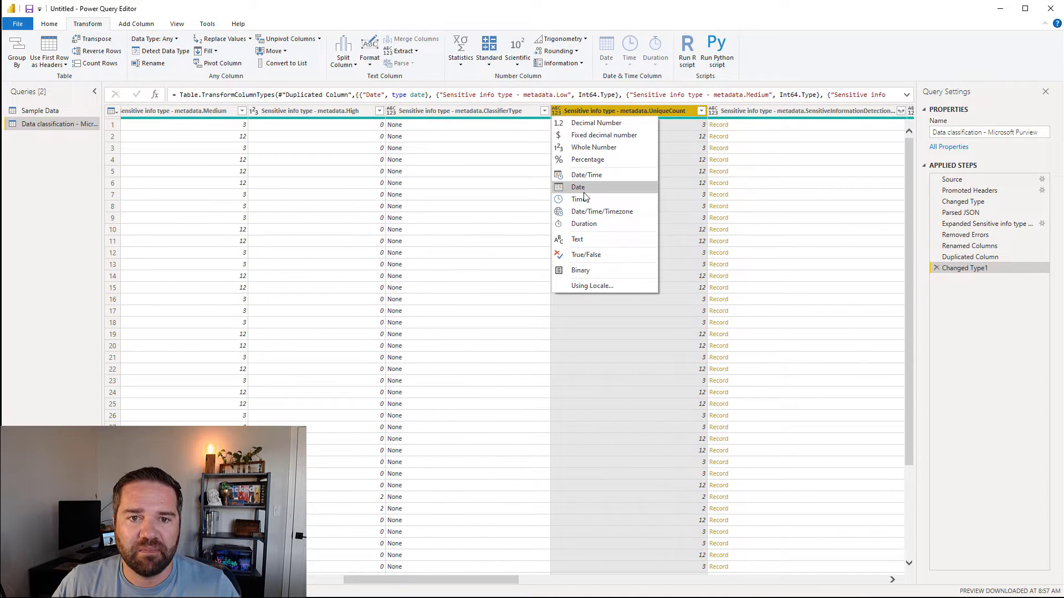
pyautogui.click(585, 148)
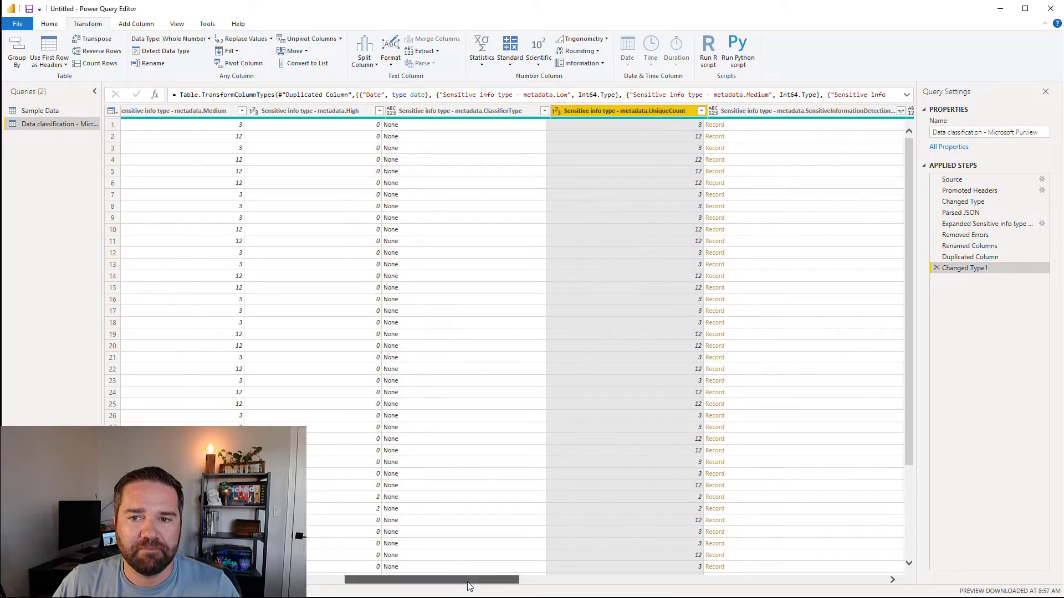
pyautogui.moveTo(467, 582); pyautogui.dragTo(884, 554)
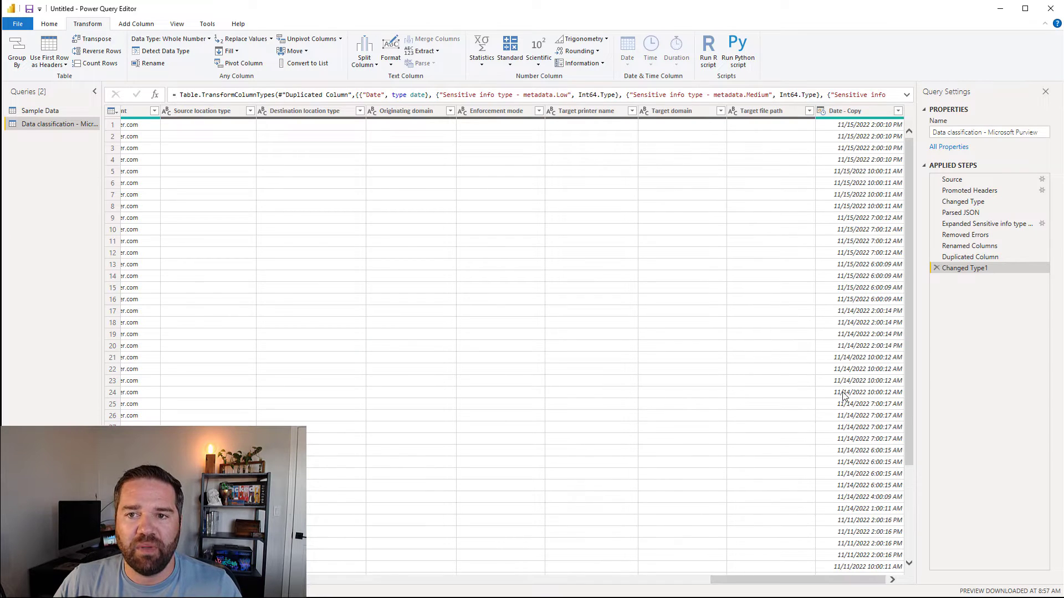
# Step: Delete the Sample Data query, then Close & Apply to load the Data classification query
pyautogui.click(54, 26)
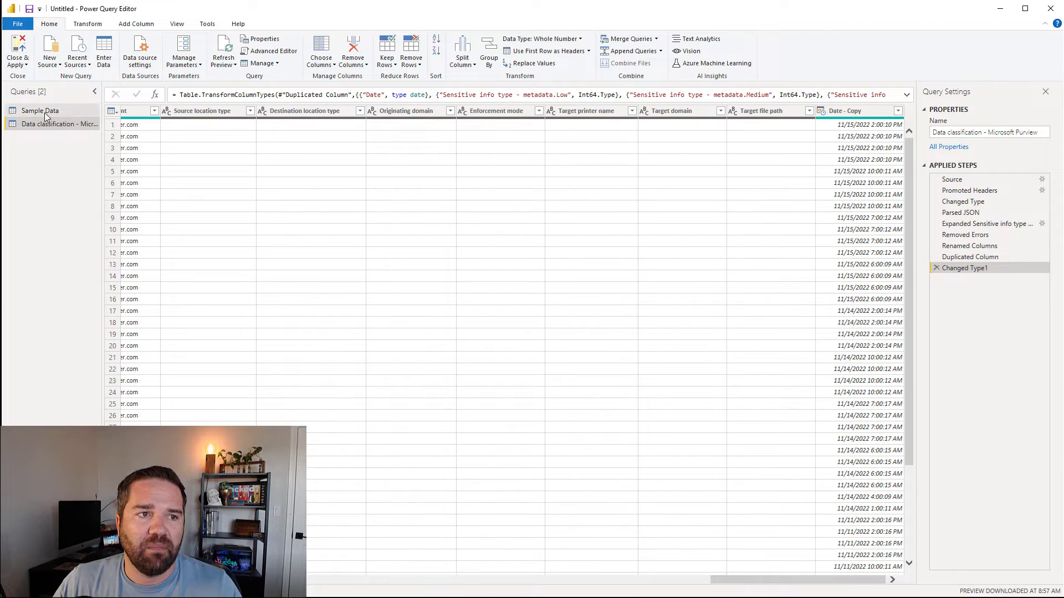
pyautogui.rightClick(46, 115)
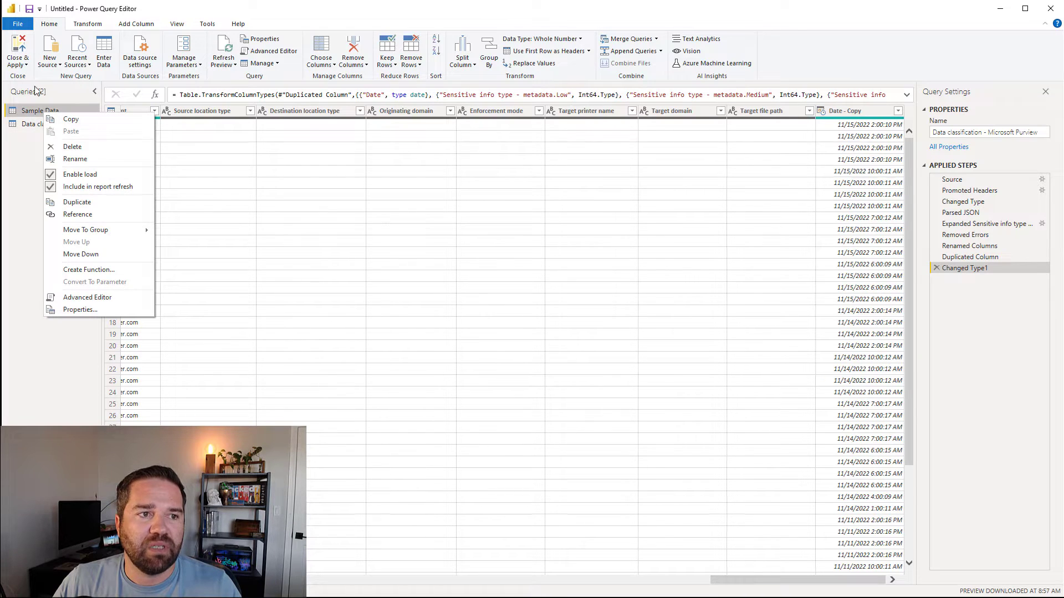
pyautogui.click(77, 148)
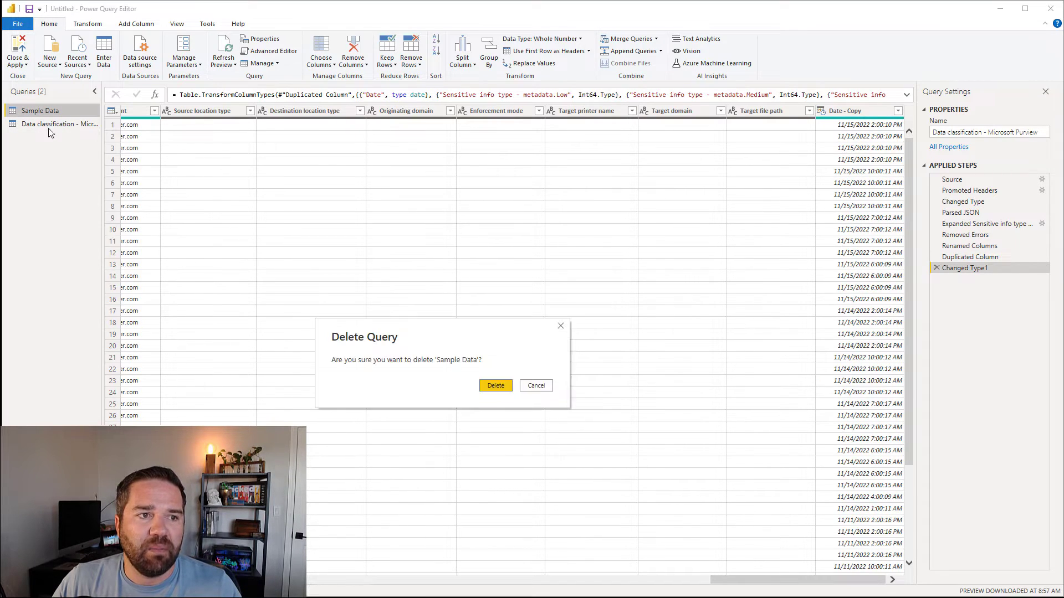
pyautogui.click(492, 386)
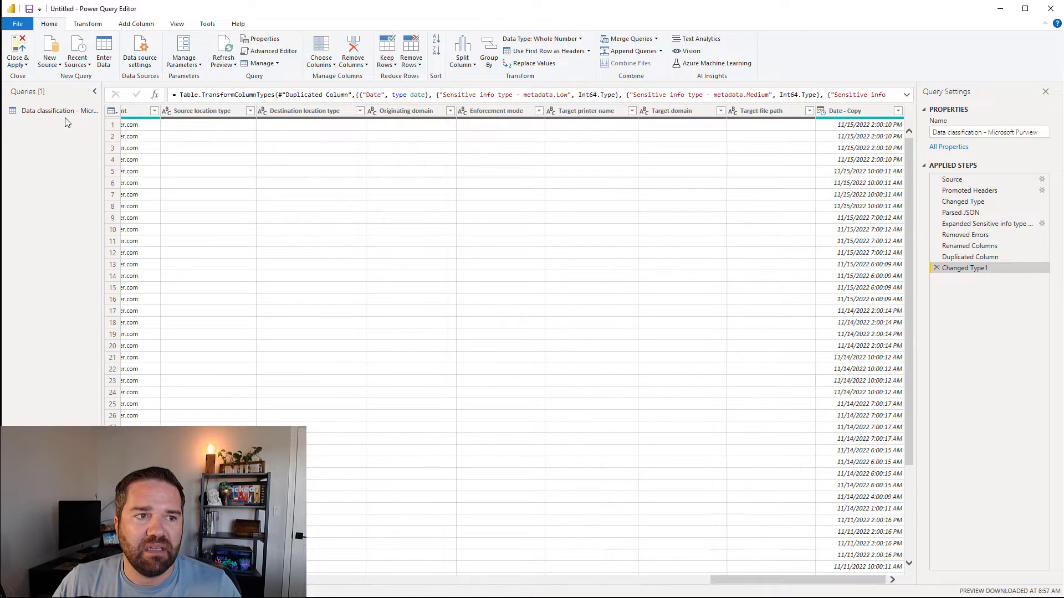
pyautogui.click(56, 111)
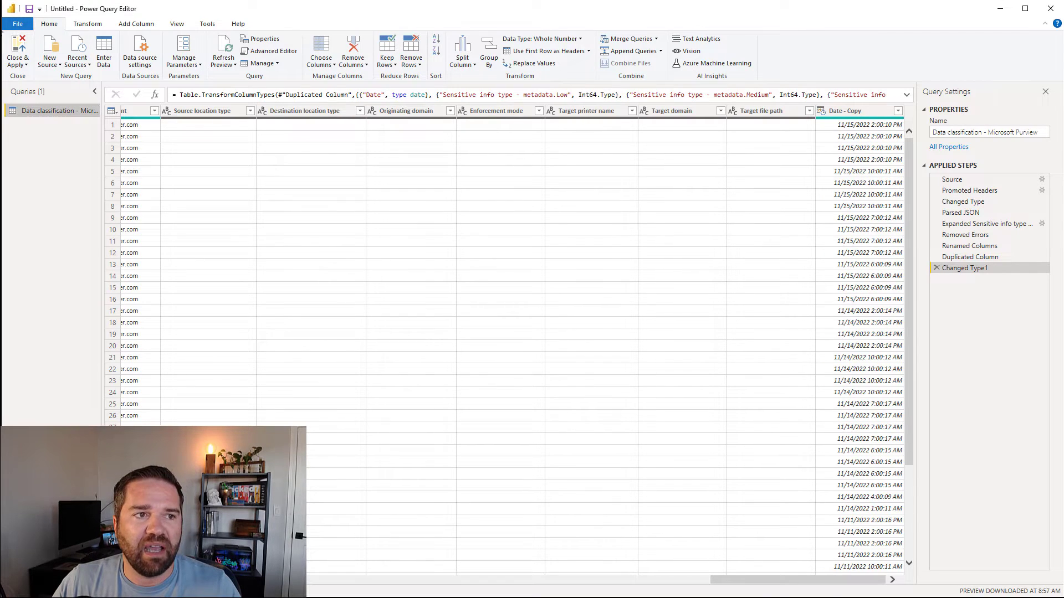
pyautogui.click(19, 47)
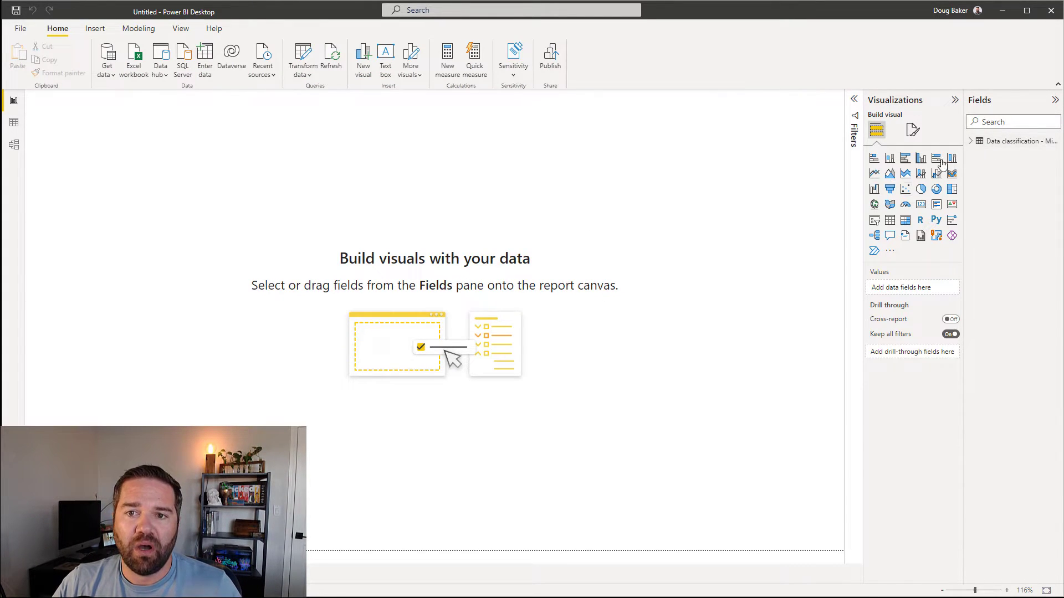
# Step: Widen the Fields and Visualizations panes, show Filters, and expand the Data classification table's fields
pyautogui.moveTo(962, 166); pyautogui.dragTo(899, 159)
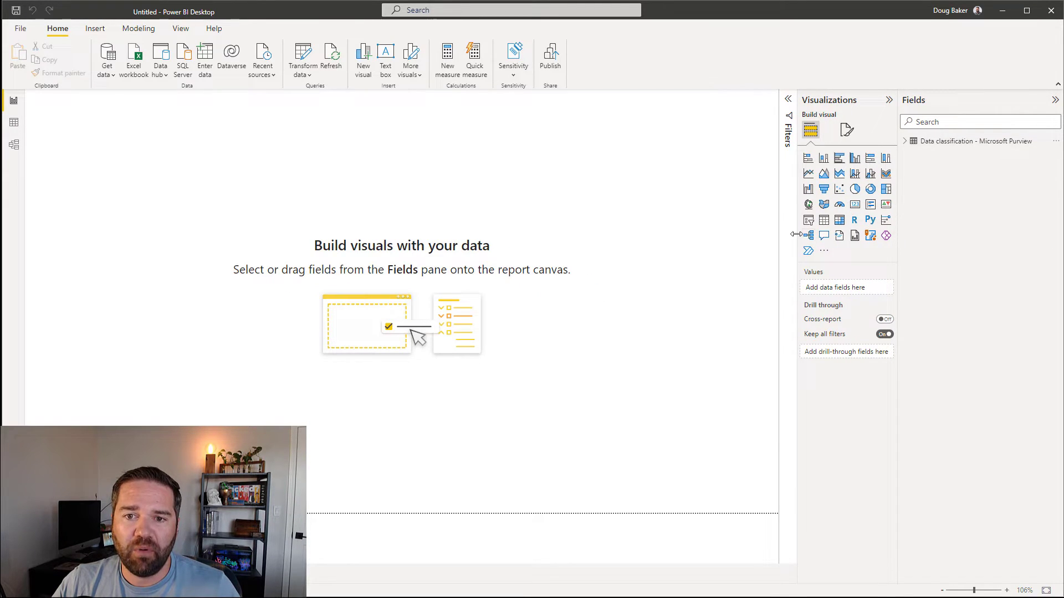
pyautogui.moveTo(797, 235); pyautogui.dragTo(745, 277)
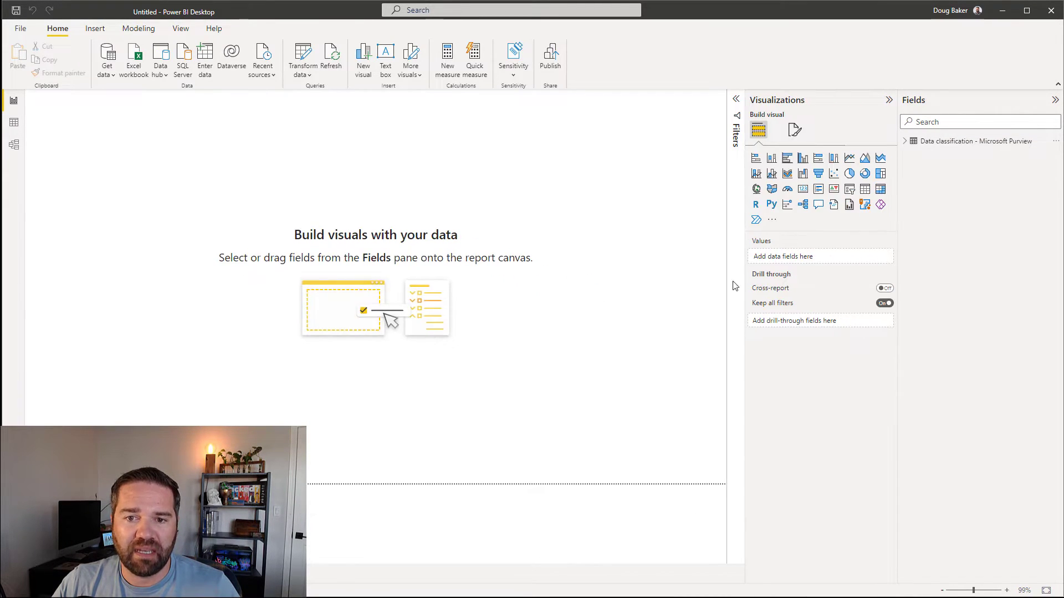
pyautogui.click(736, 101)
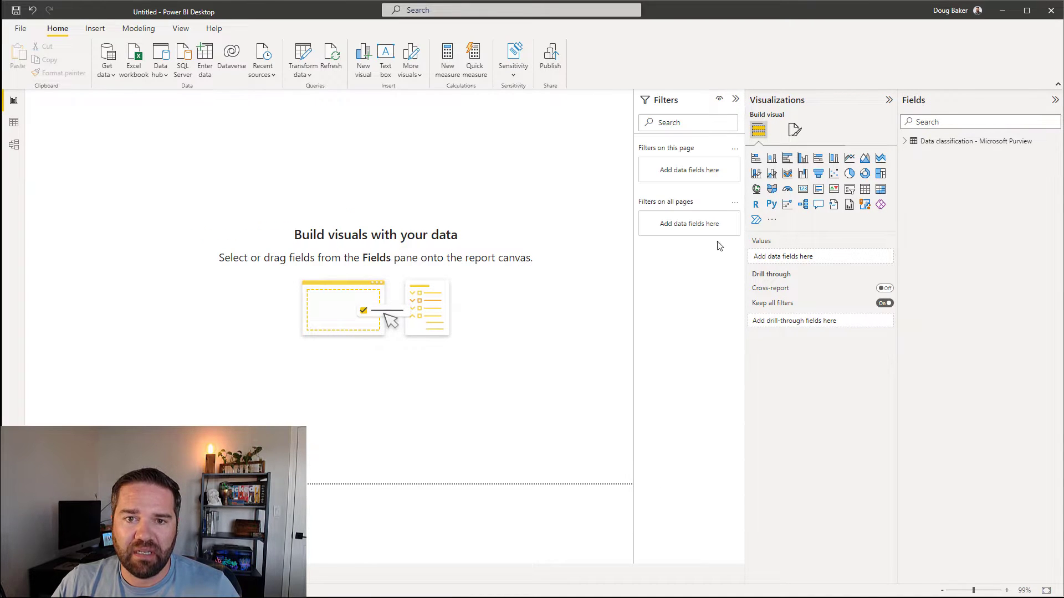
pyautogui.click(905, 142)
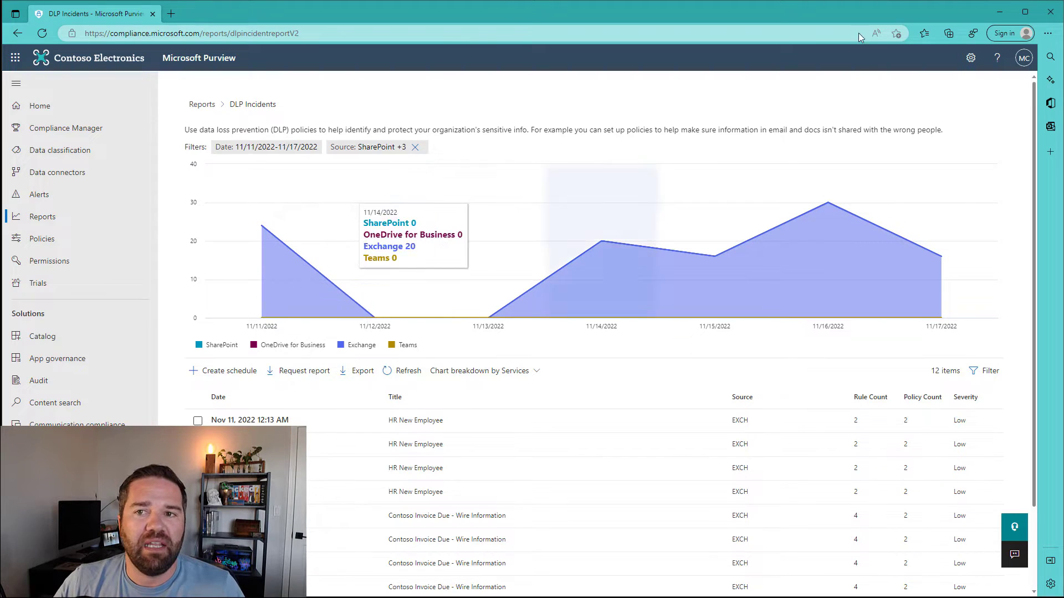
pyautogui.click(1003, 16)
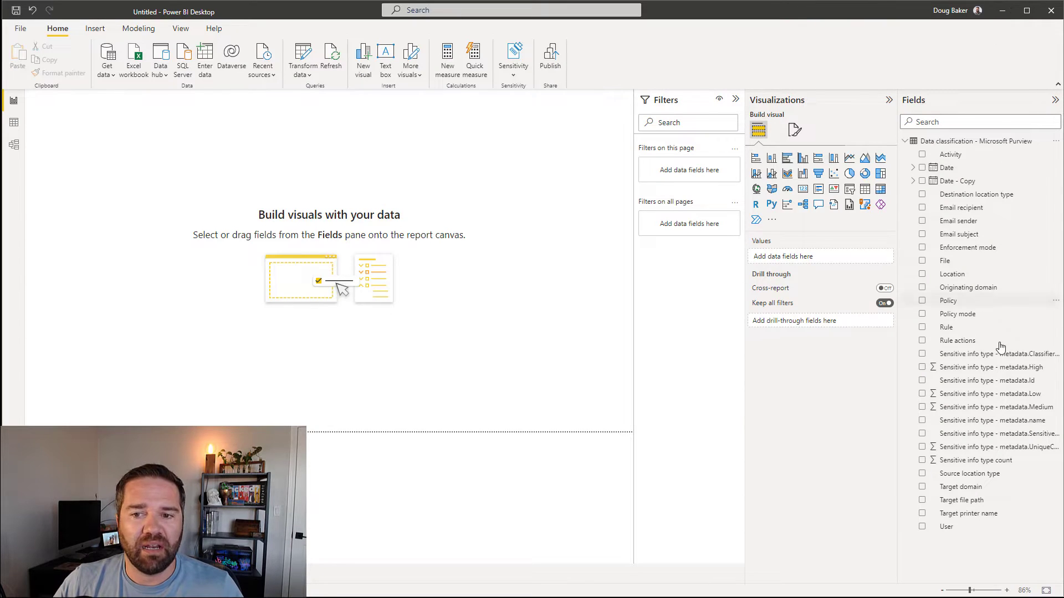
# Step: Place the Date field on the canvas, enlarge it, and make it a stacked area chart of Count of Activity
pyautogui.click(946, 168)
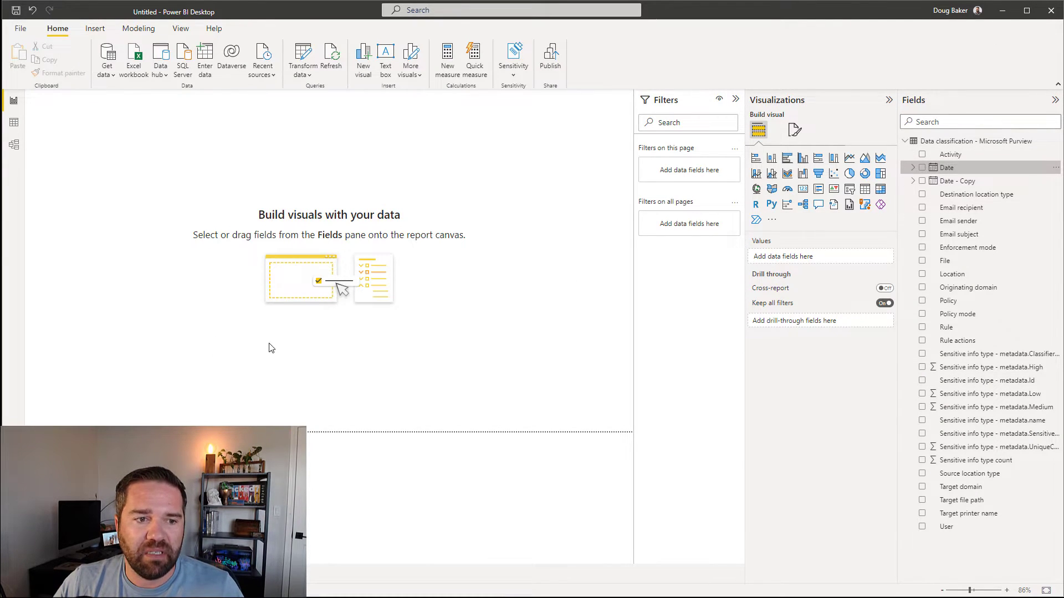
pyautogui.moveTo(269, 348); pyautogui.dragTo(255, 365)
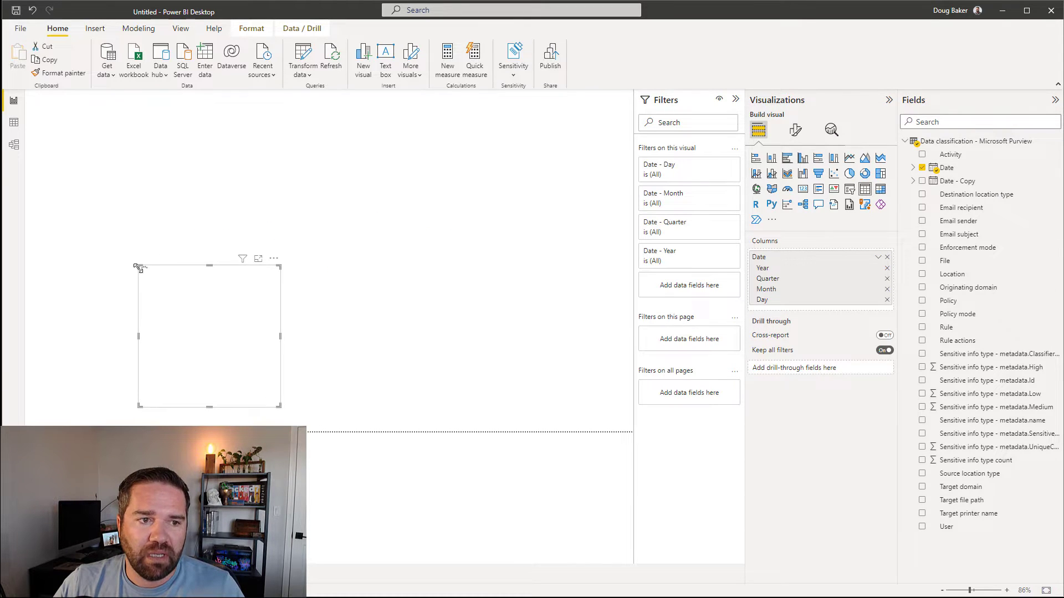
pyautogui.moveTo(139, 268); pyautogui.dragTo(28, 268)
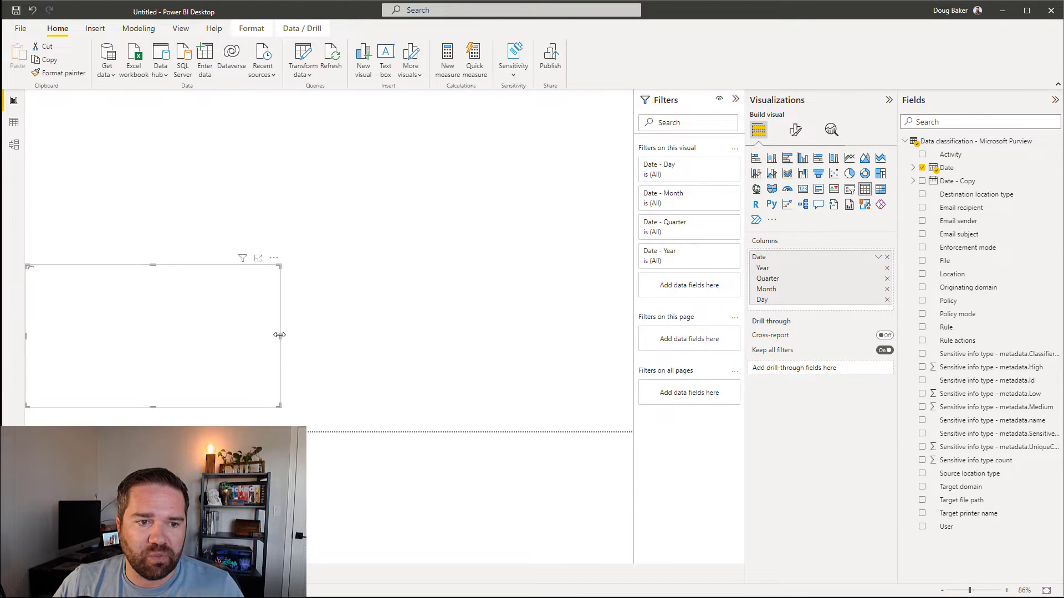
pyautogui.moveTo(279, 334); pyautogui.dragTo(382, 339)
pyautogui.moveTo(205, 406); pyautogui.dragTo(204, 413)
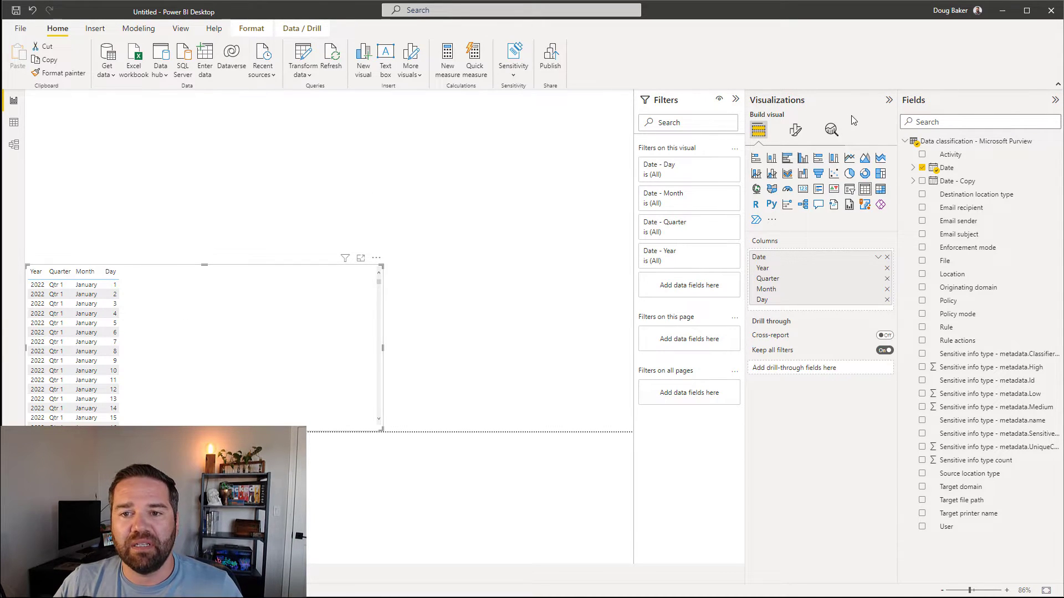
pyautogui.click(881, 159)
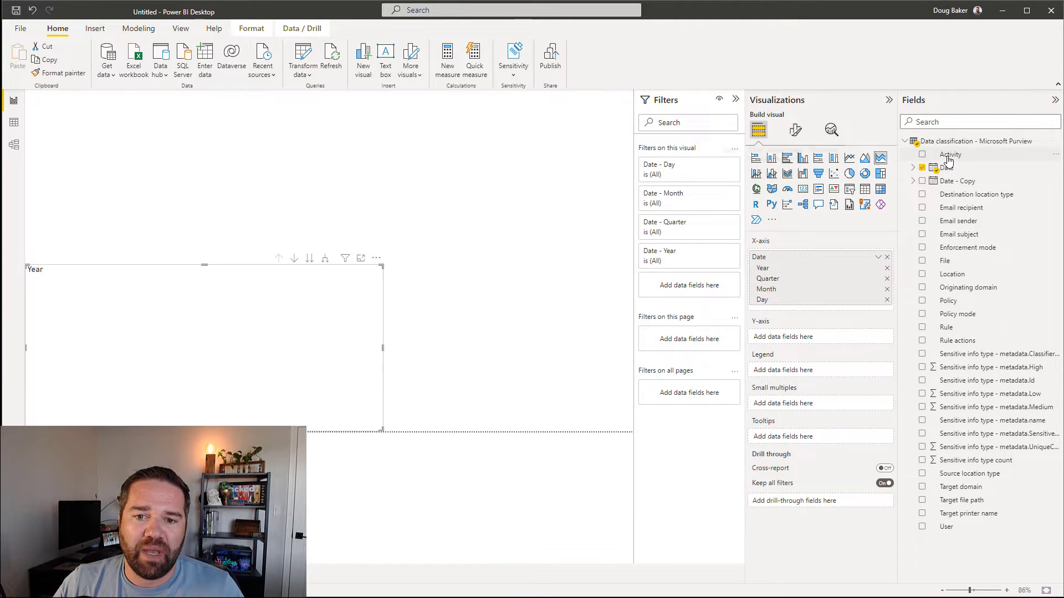
pyautogui.moveTo(948, 160); pyautogui.dragTo(784, 343)
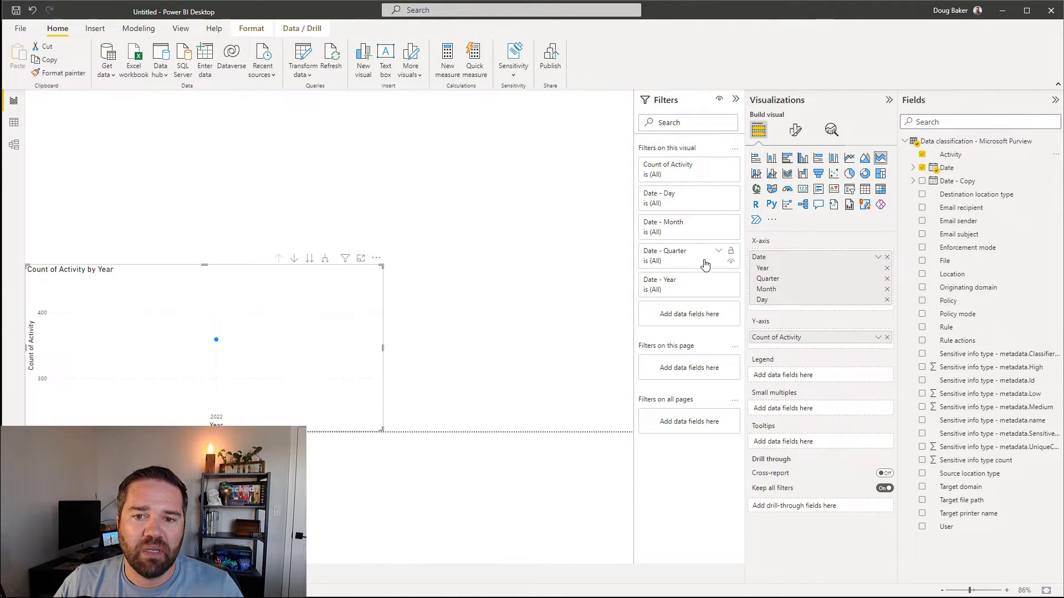
# Step: Rebuild the chart with the Date hierarchy (Year, Quarter, Month, Day) on the X-axis and Count of Activity
pyautogui.click(887, 269)
pyautogui.click(887, 269)
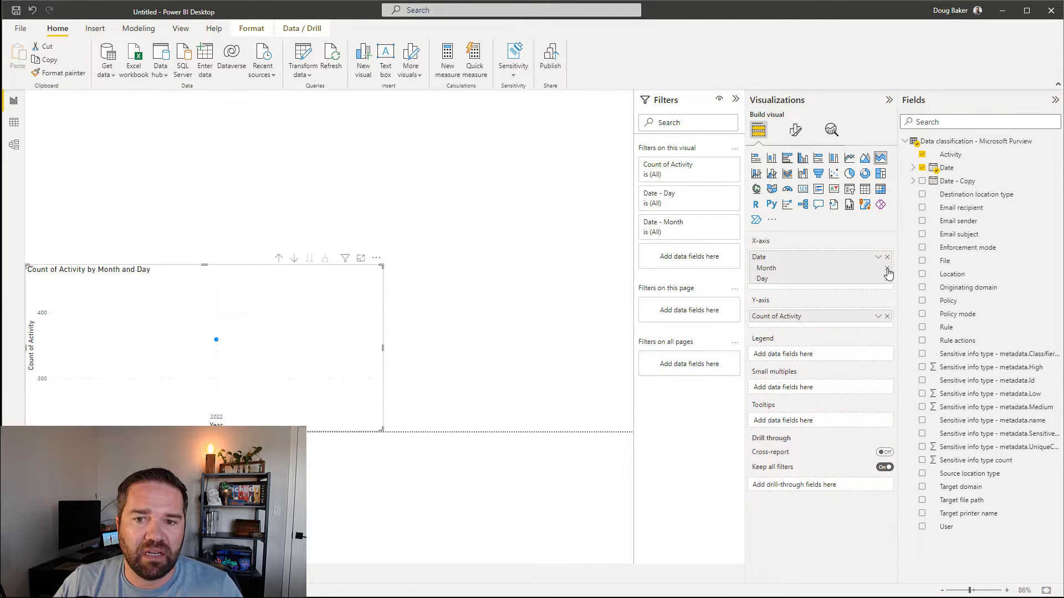
pyautogui.click(887, 268)
pyautogui.click(887, 269)
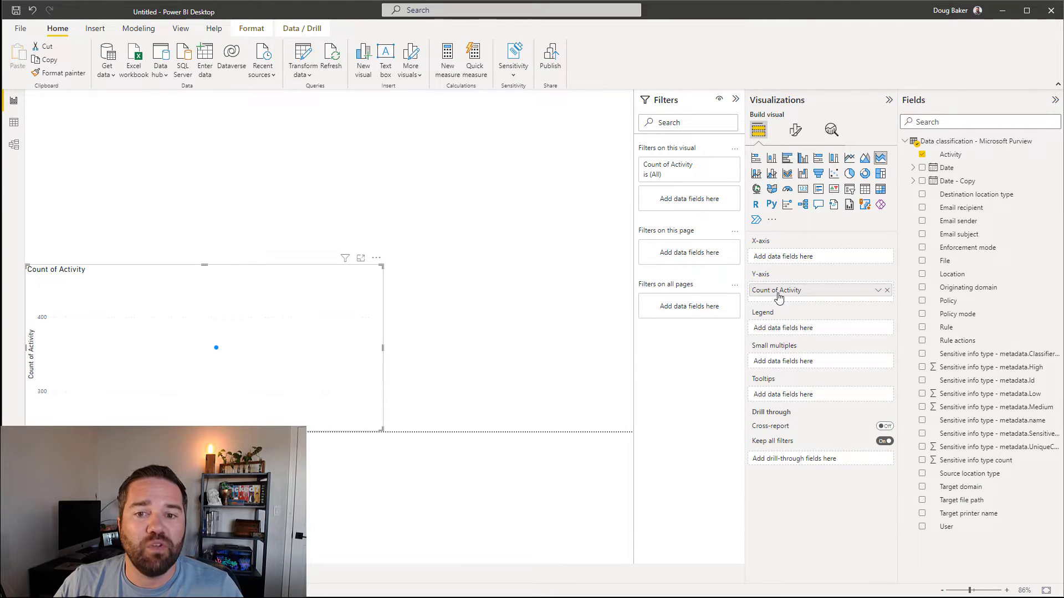
pyautogui.click(888, 291)
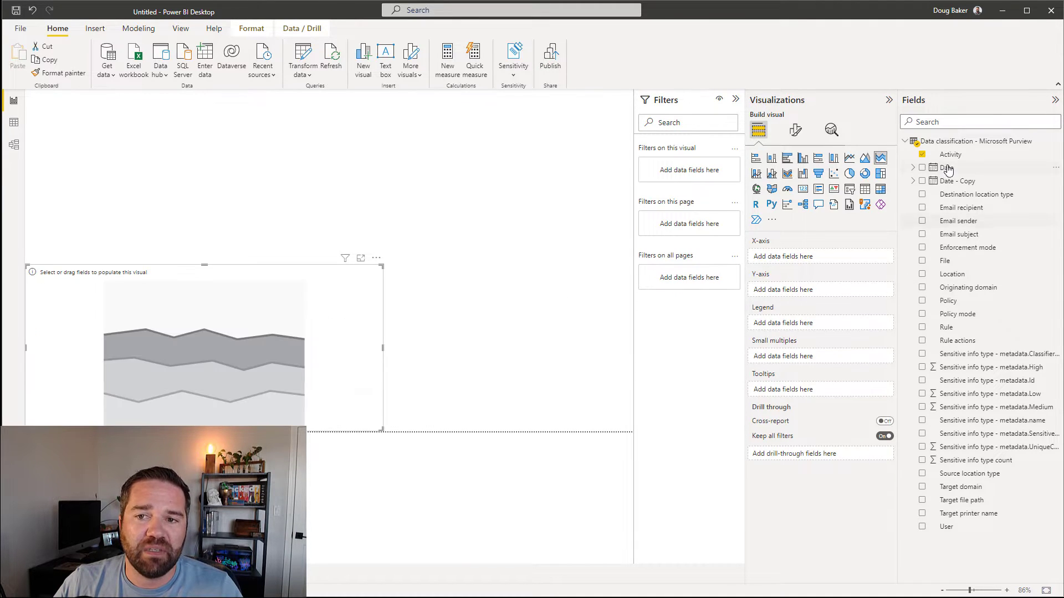
pyautogui.moveTo(947, 168); pyautogui.dragTo(800, 261)
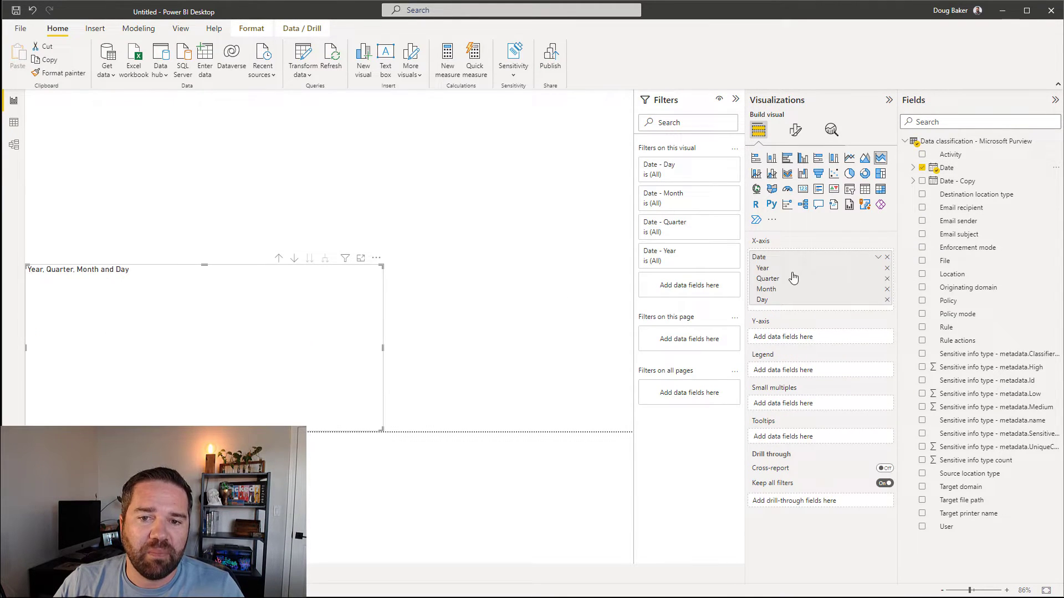
pyautogui.moveTo(949, 159); pyautogui.dragTo(797, 343)
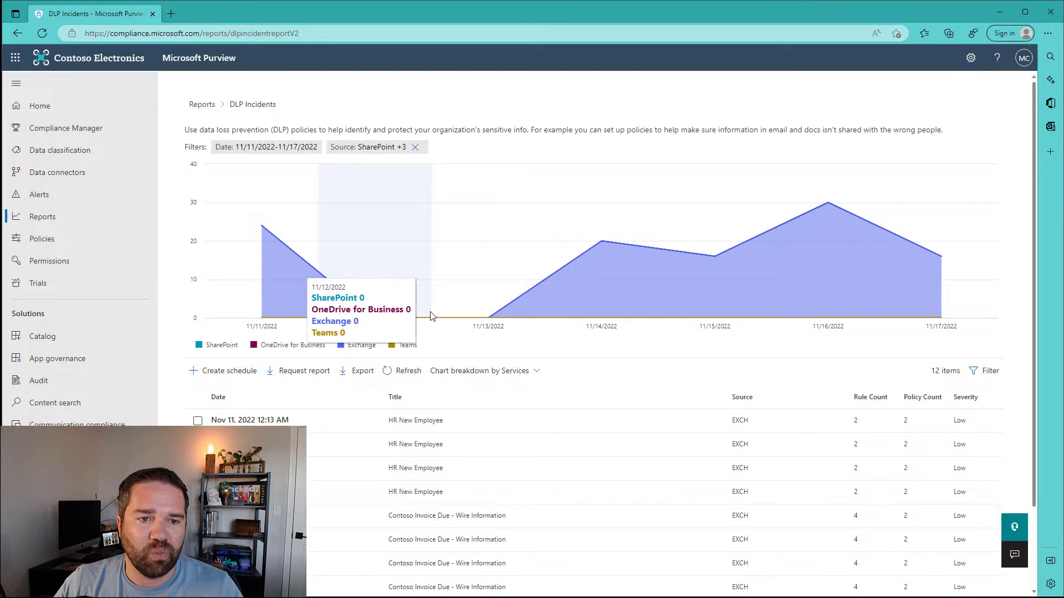
pyautogui.click(997, 16)
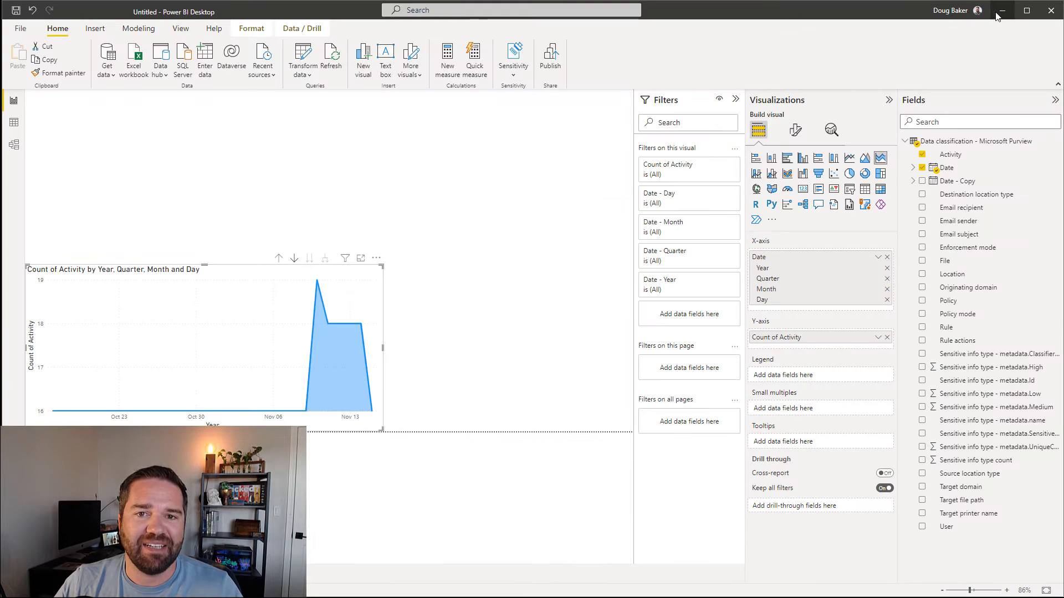
# Step: Set the area chart's Y-axis range Minimum to 0 in Format visual
pyautogui.click(796, 133)
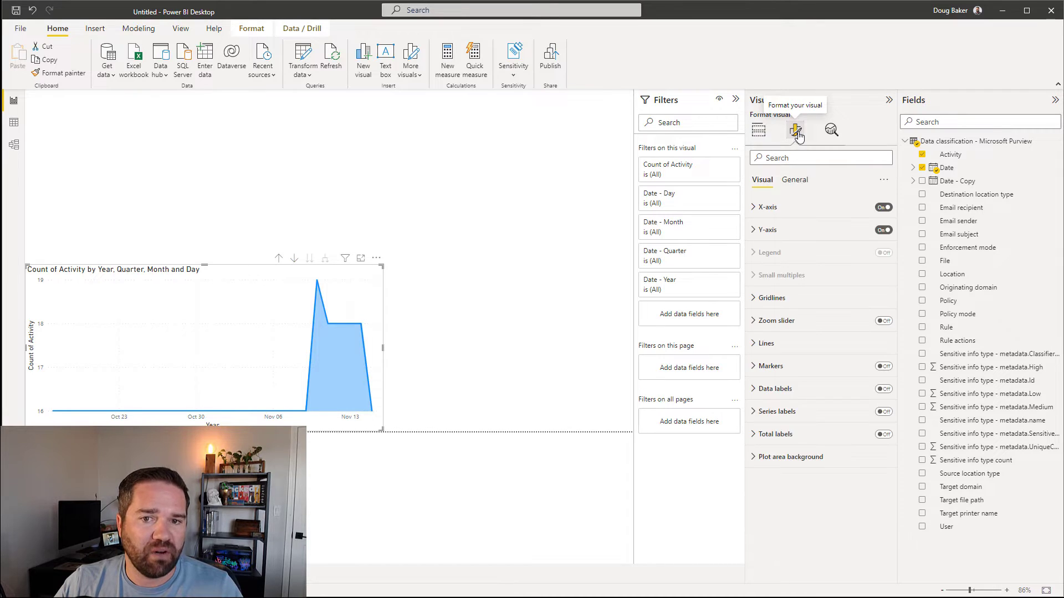
pyautogui.click(757, 208)
pyautogui.click(757, 207)
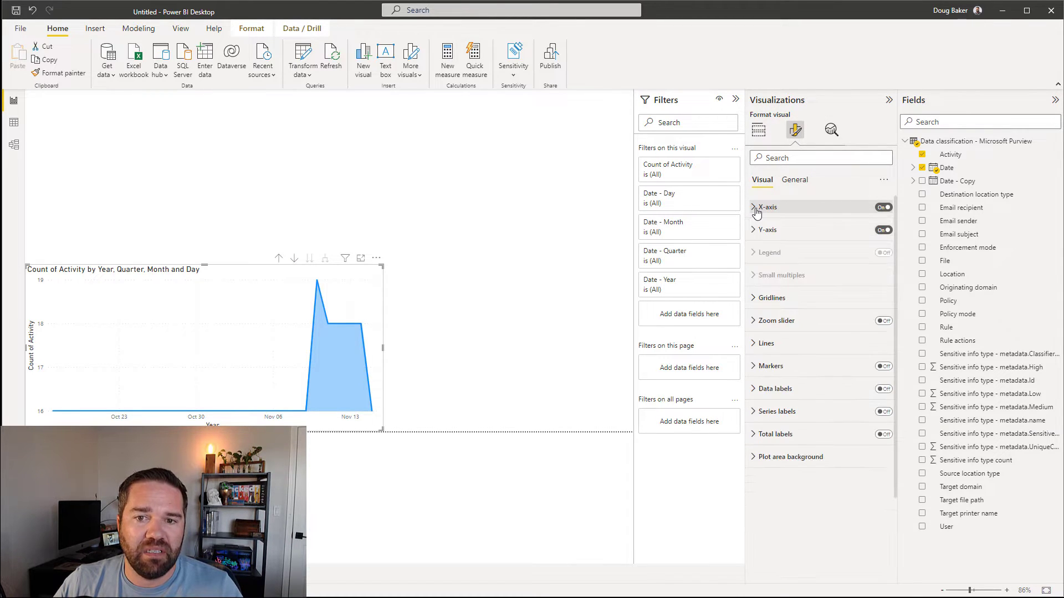
pyautogui.click(757, 208)
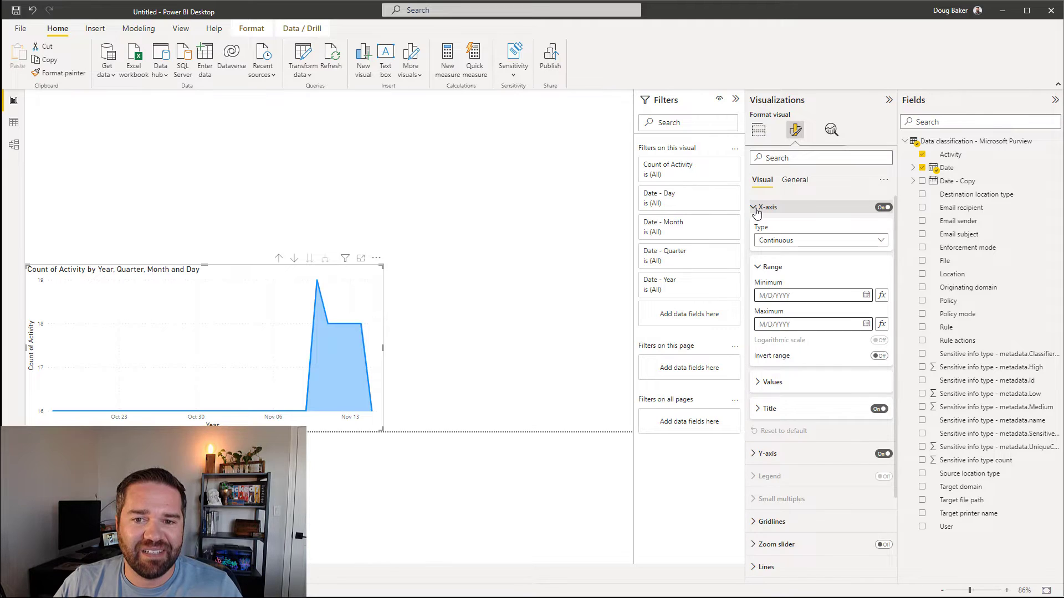
pyautogui.click(757, 208)
pyautogui.click(754, 230)
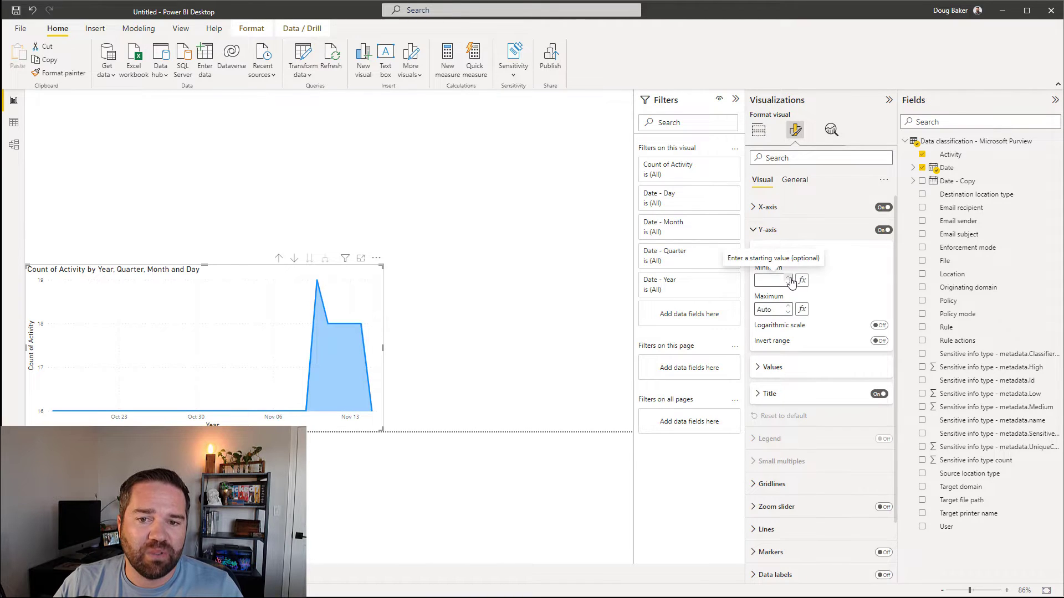
pyautogui.write('0')
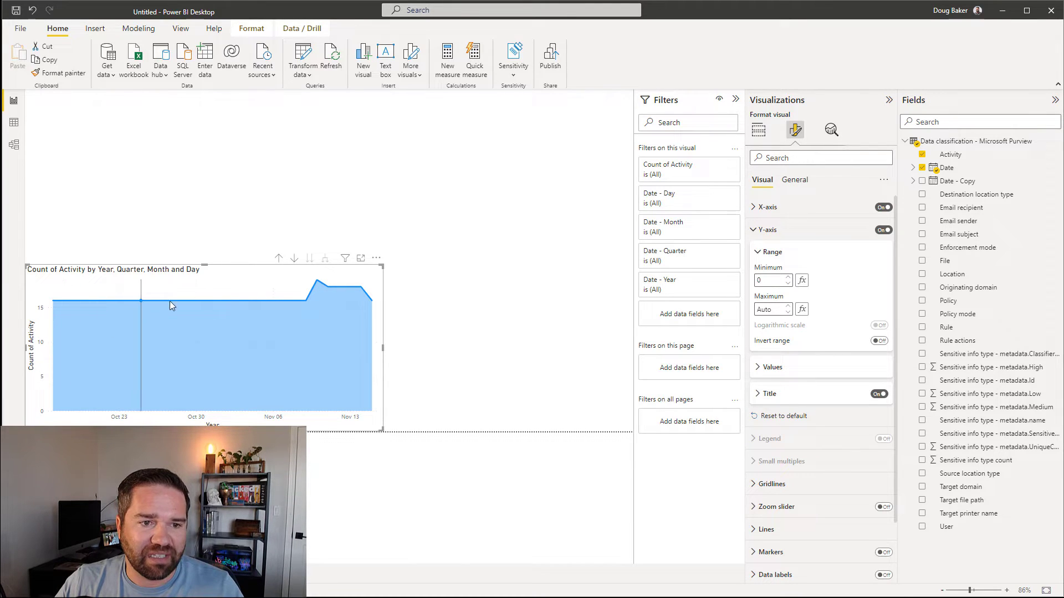
pyautogui.click(513, 319)
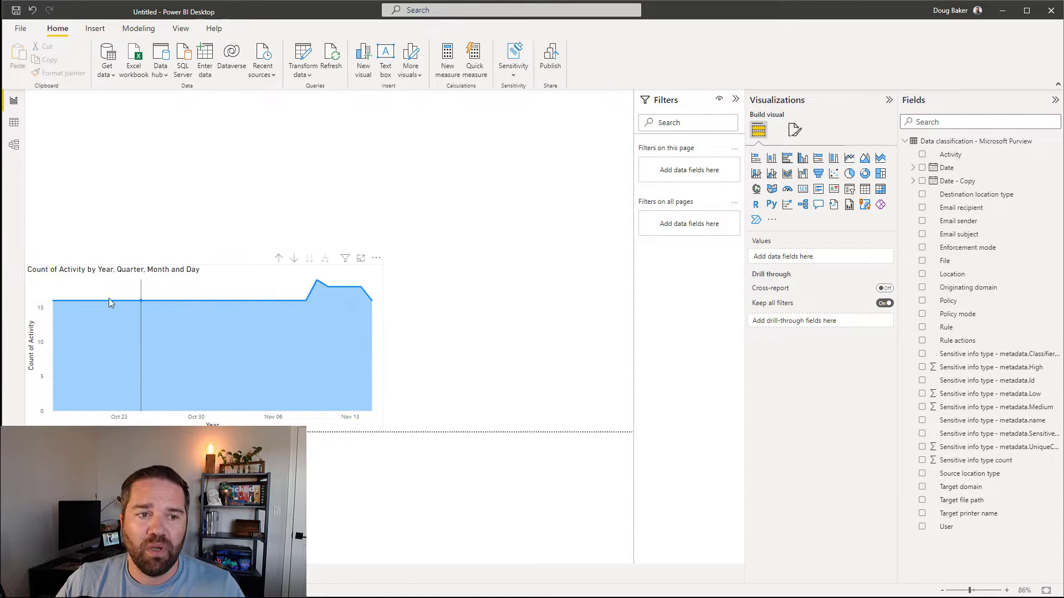
# Step: Open the context menu for the Data classification - Microsoft Purview table in the Fields pane
pyautogui.moveTo(279, 302)
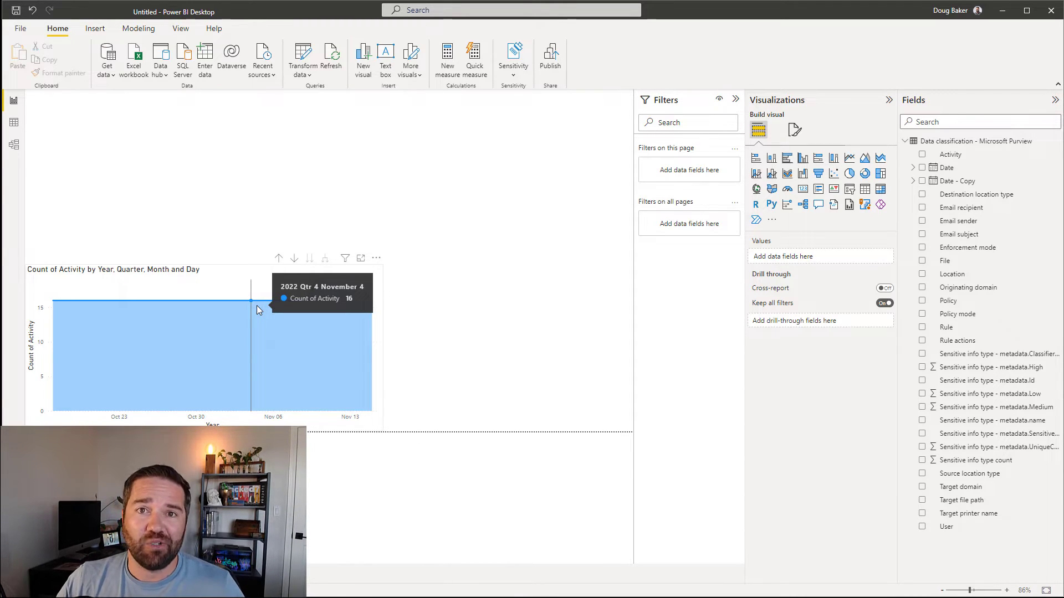
pyautogui.rightClick(938, 145)
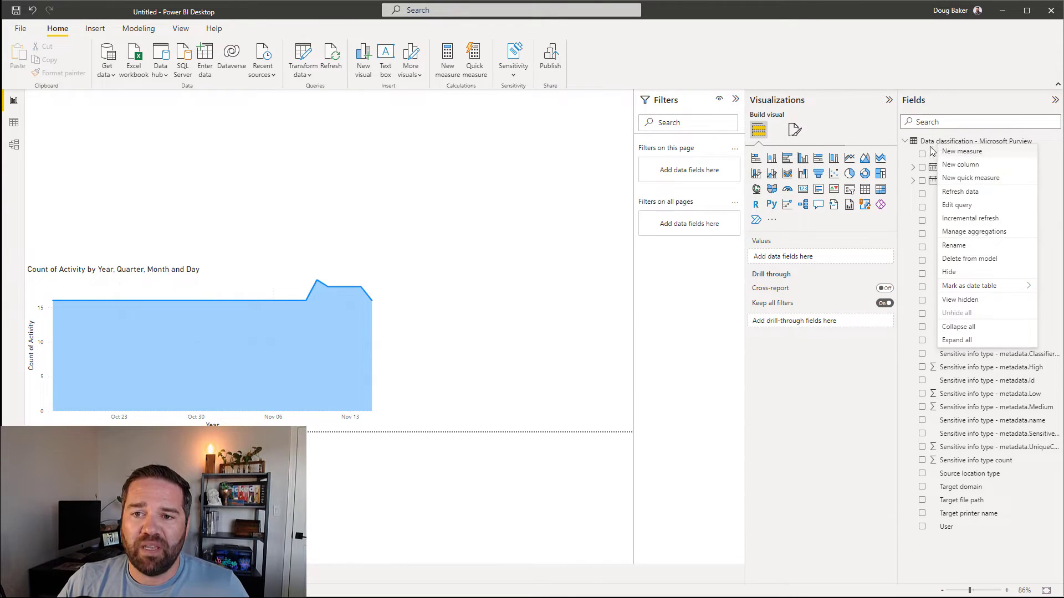
# Step: Create a new measure from the pasted Total Incident IF(COUNT(...)=BLANK(),0,COUNT(...)) formula
pyautogui.click(967, 152)
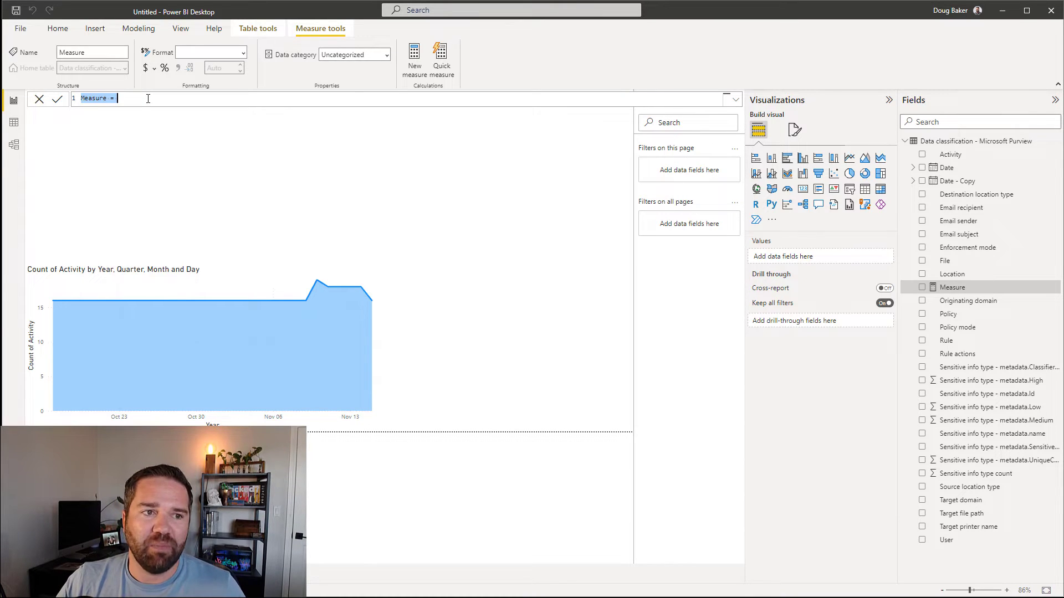
pyautogui.write("Total Incident = IF(COUNT('Data classification - Microsoft Purview (3)'[Activity])=BLANK(),0,COUNT('Data classification - Microsoft Purview (3)'[Activity]))")
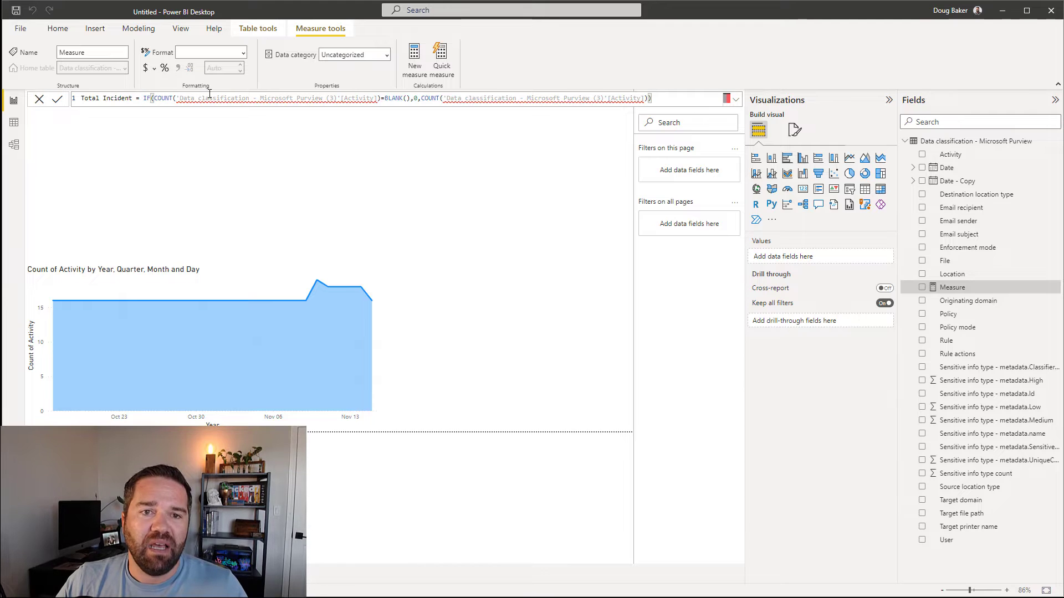
pyautogui.click(83, 98)
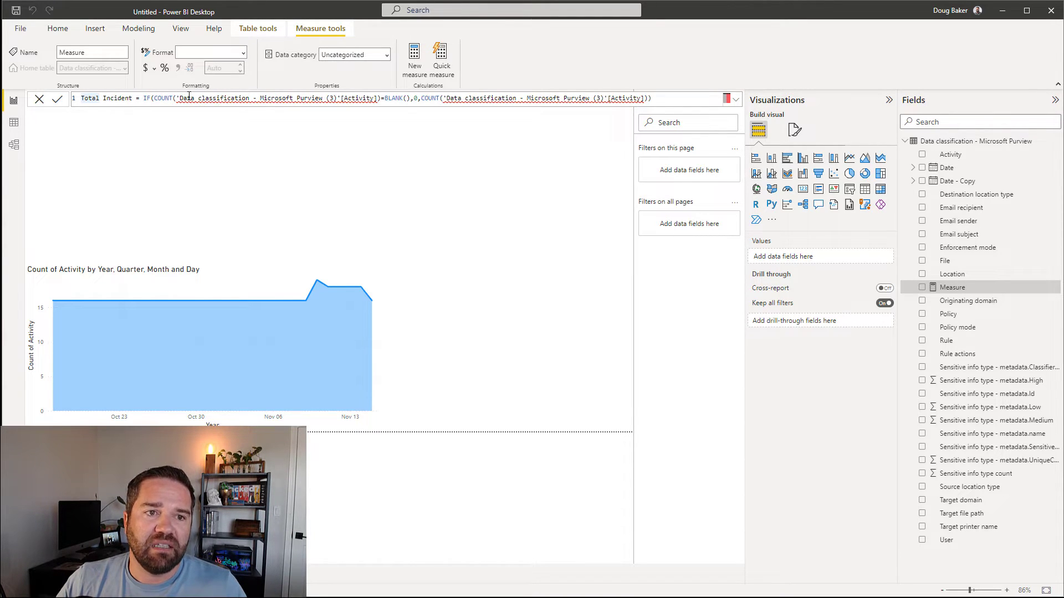
# Step: Fix the (3) table references and Activity column reference, then commit the Total Incident measure
pyautogui.moveTo(366, 99)
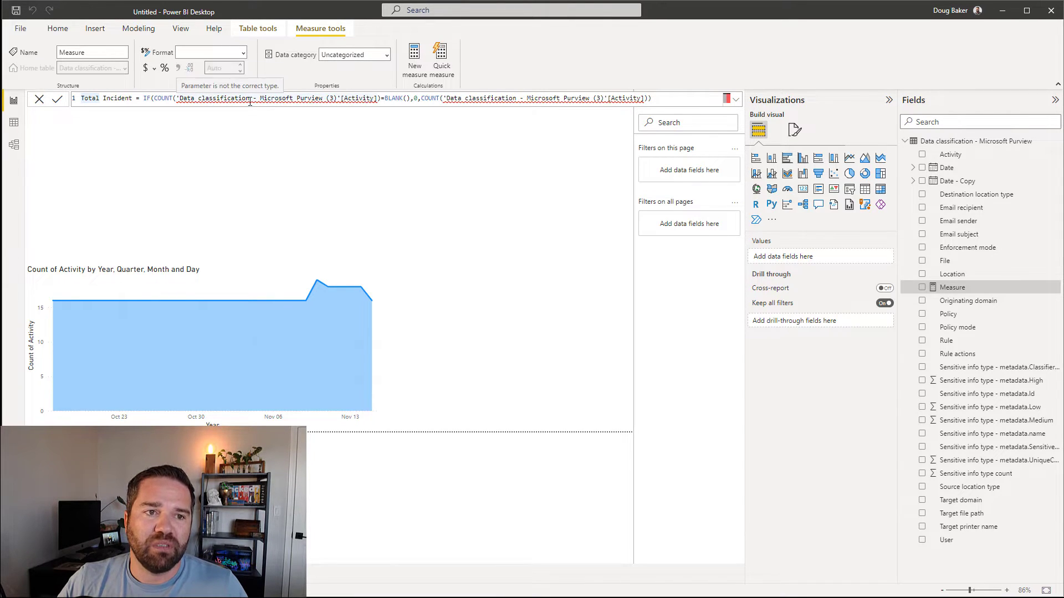
pyautogui.click(336, 99)
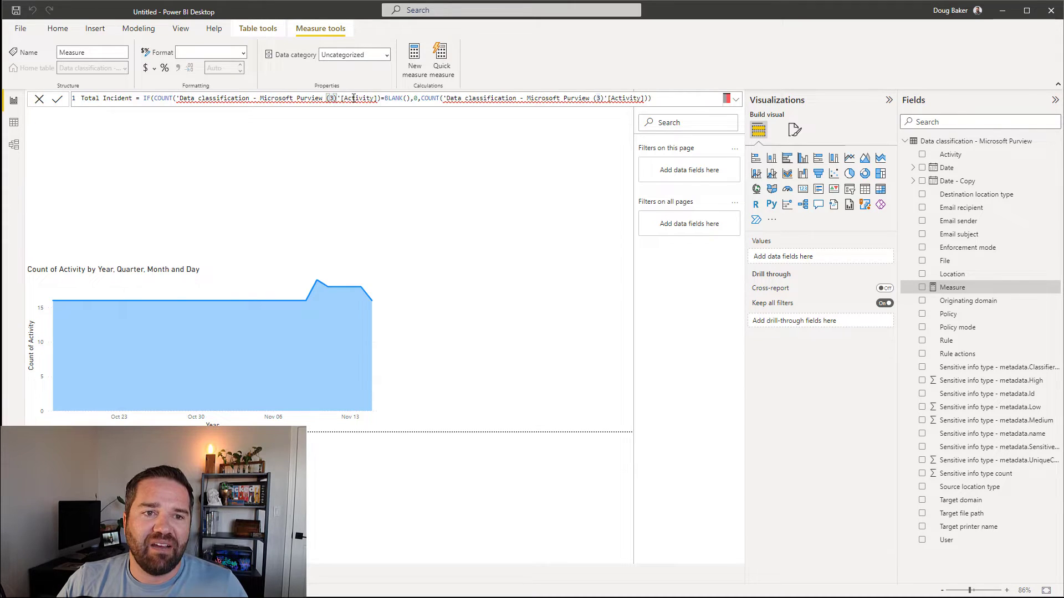
pyautogui.press('BackSpace')
pyautogui.press('BackSpace')
pyautogui.press('BackSpace')
pyautogui.press('BackSpace')
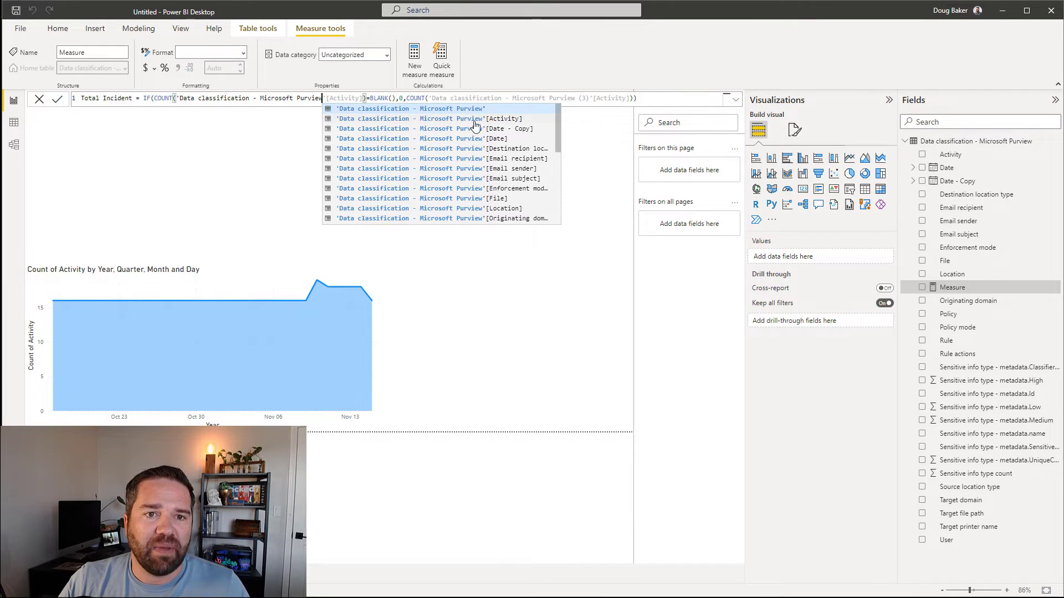
pyautogui.click(453, 122)
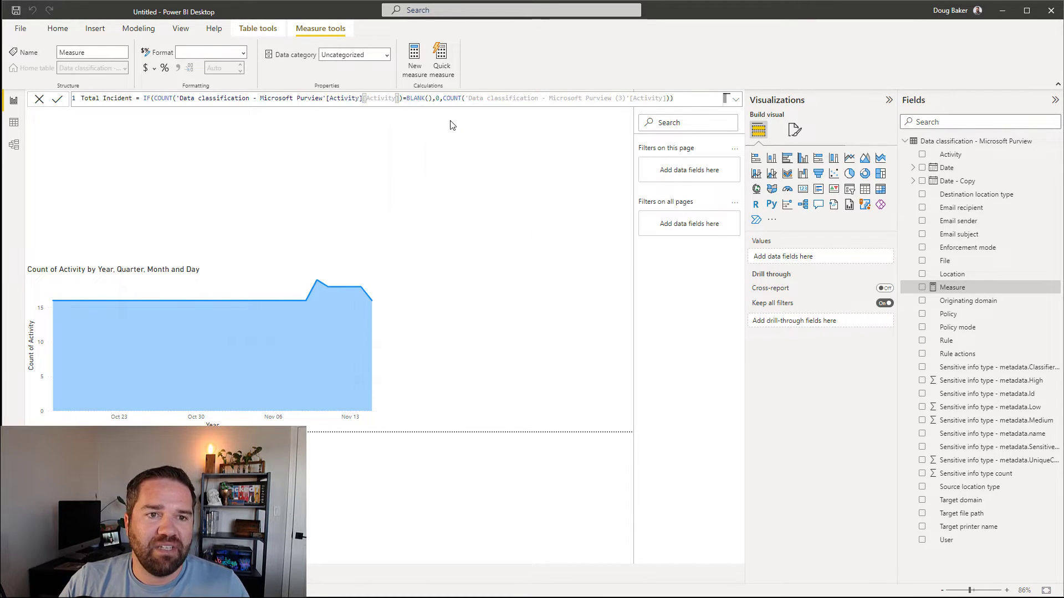
pyautogui.press('Delete')
pyautogui.press('Delete')
pyautogui.press('Delete')
pyautogui.press('Delete')
pyautogui.press('Delete')
pyautogui.press('Delete')
pyautogui.press('Delete')
pyautogui.press('Delete')
pyautogui.press('Delete')
pyautogui.press('Delete')
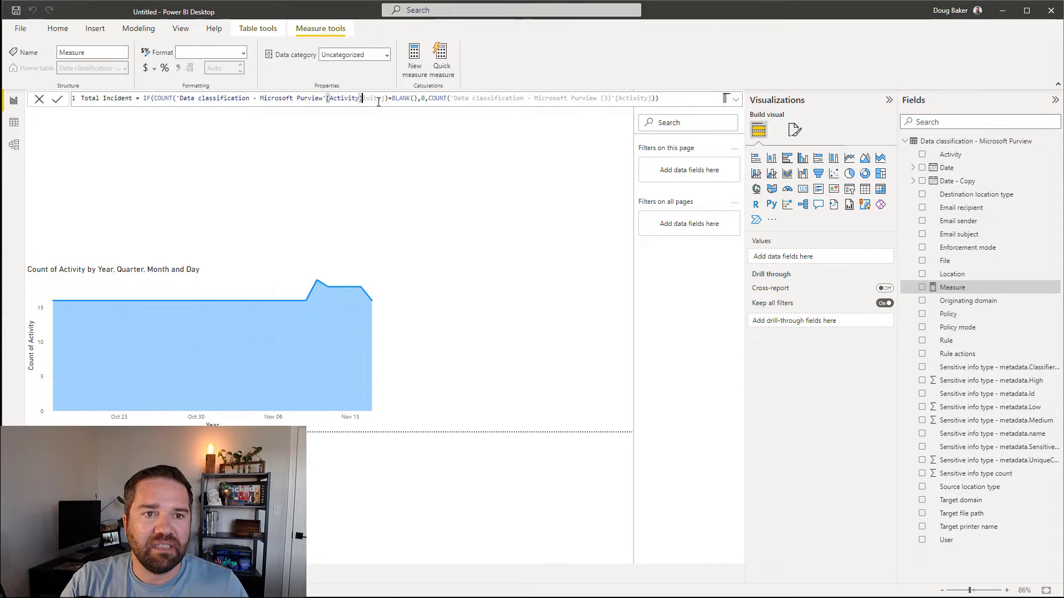
pyautogui.press('Delete')
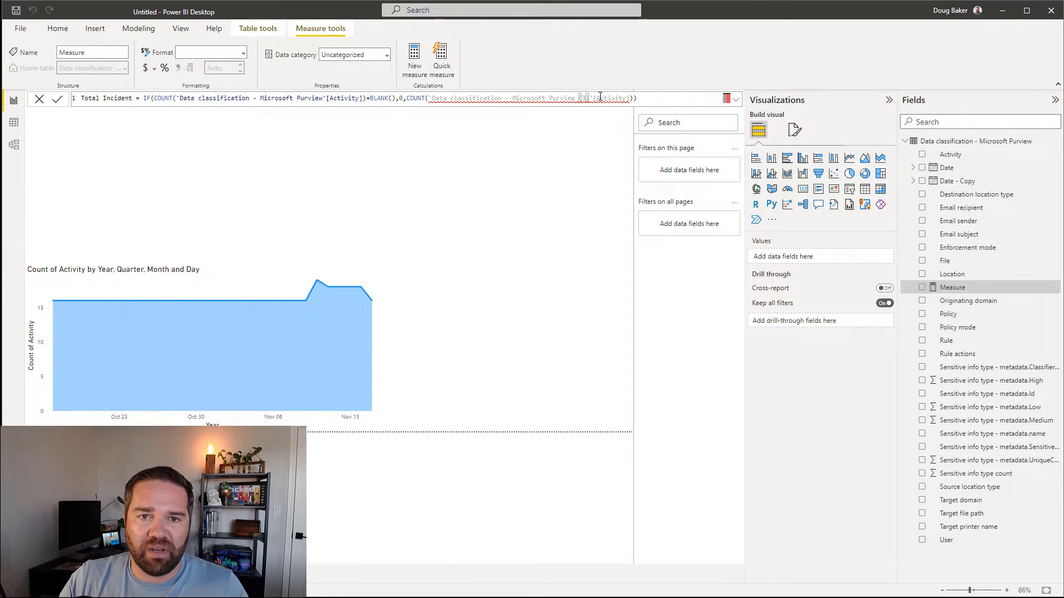
pyautogui.press('BackSpace')
pyautogui.press('BackSpace')
pyautogui.press('BackSpace')
pyautogui.press('BackSpace')
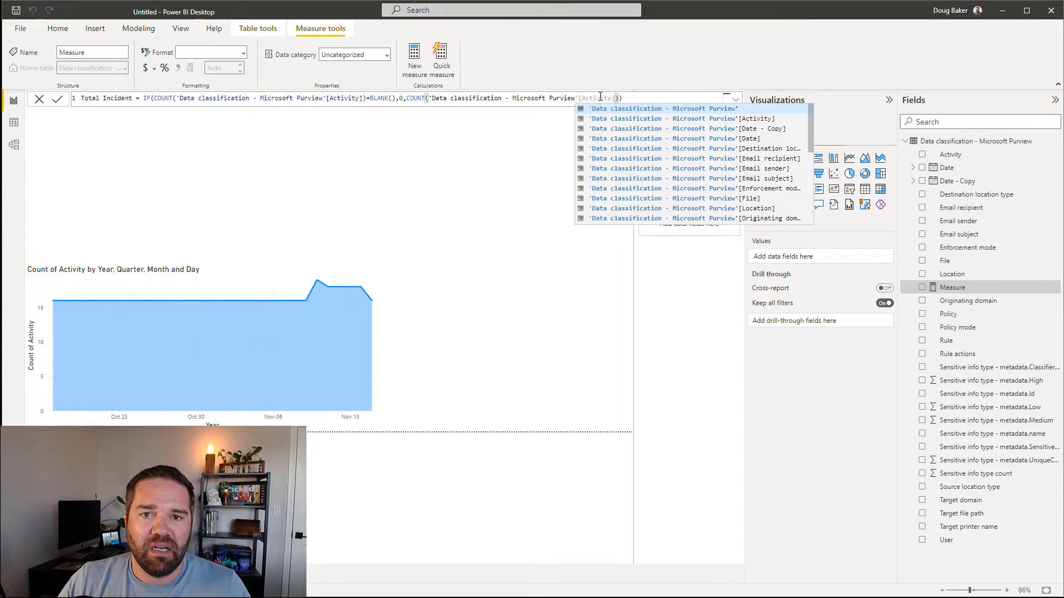
pyautogui.click(534, 98)
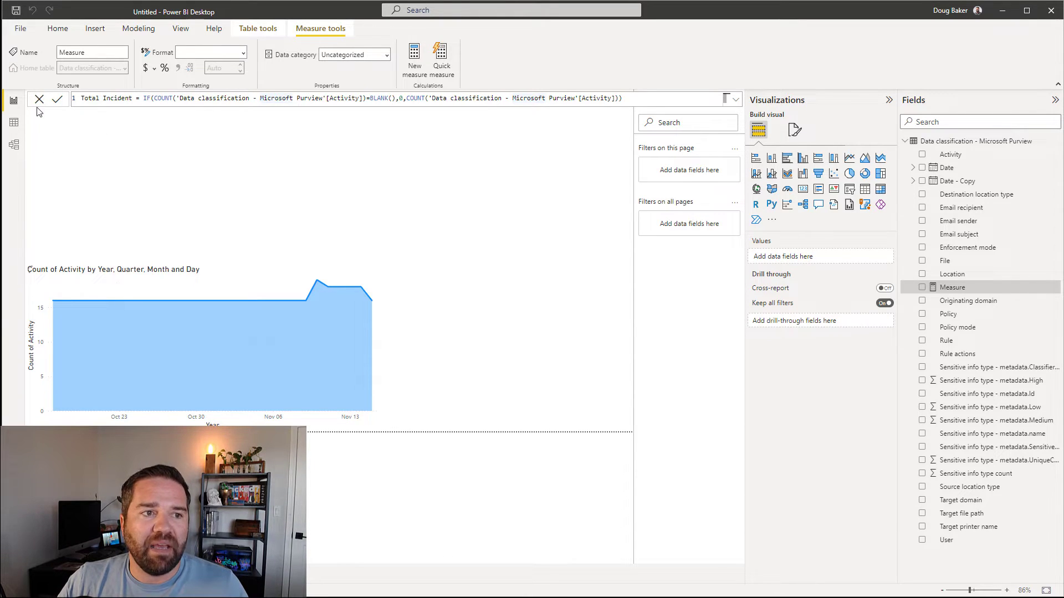
pyautogui.click(57, 100)
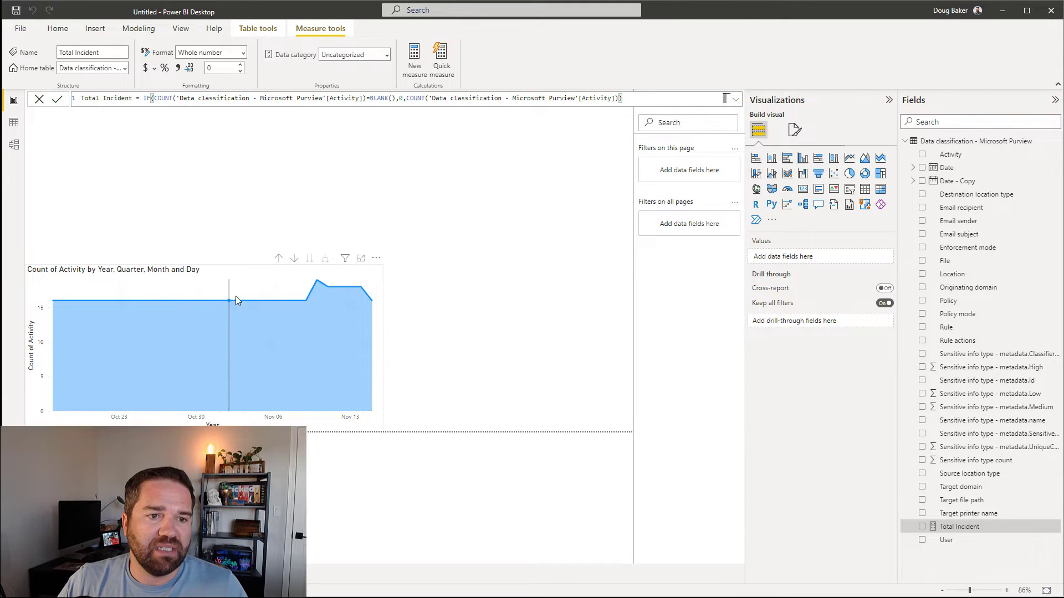
pyautogui.click(197, 277)
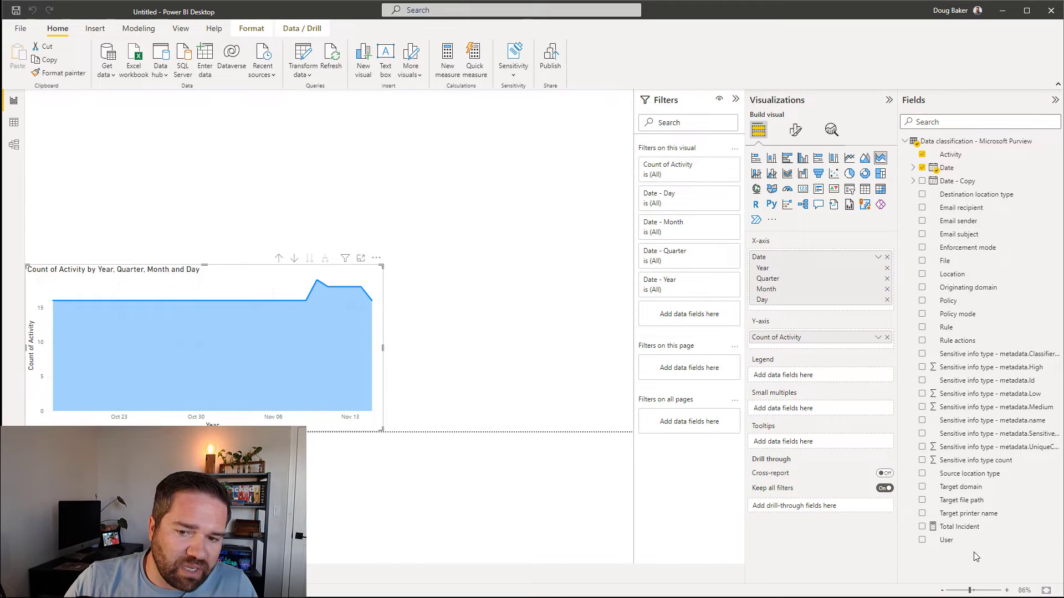
# Step: Replace Count of Activity with Total Incident on the area chart's Y-axis
pyautogui.moveTo(960, 529); pyautogui.dragTo(798, 353)
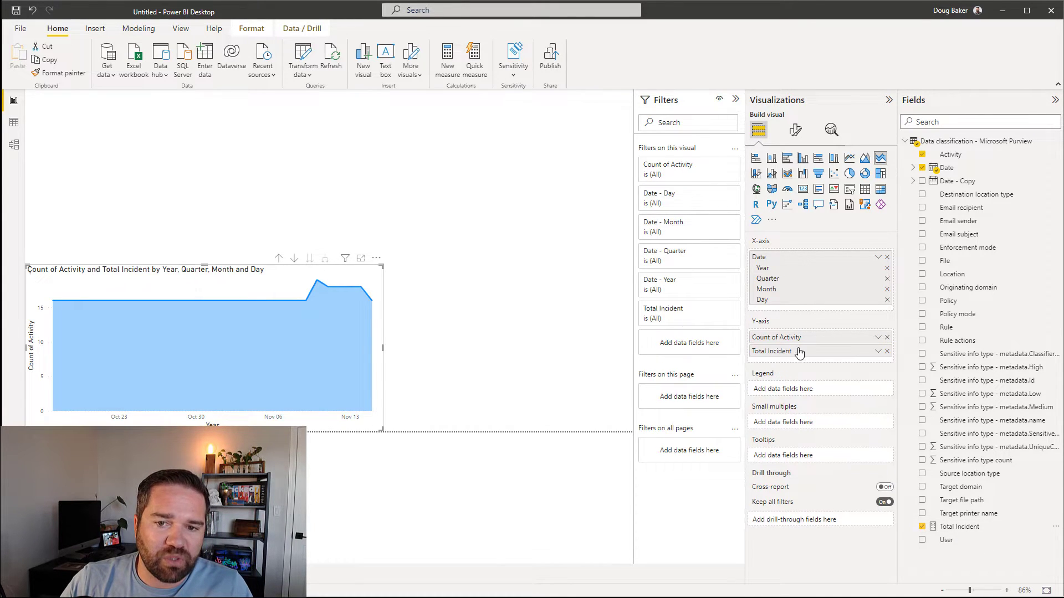
pyautogui.click(887, 336)
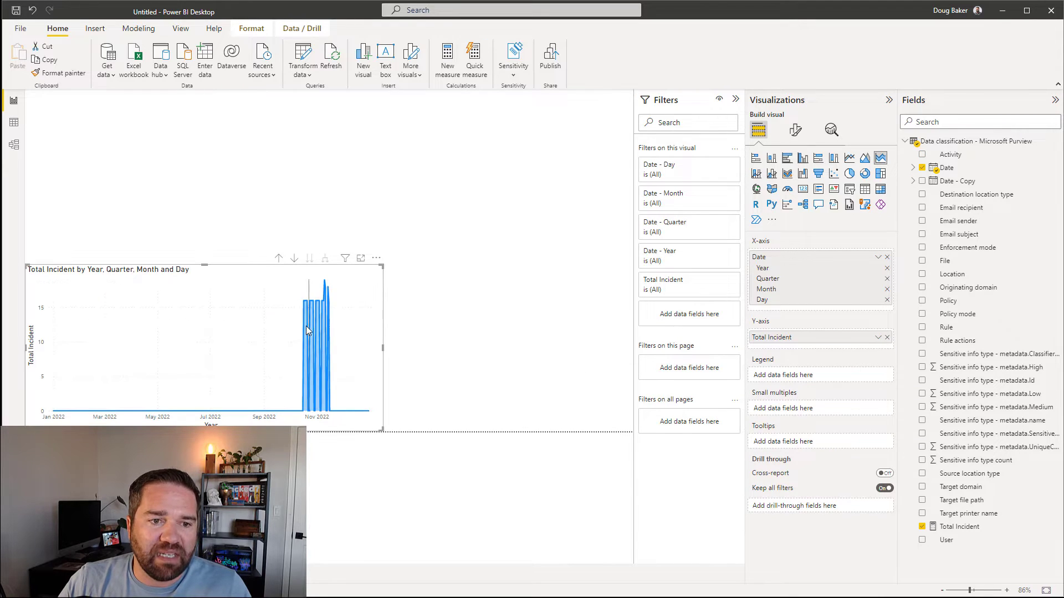
pyautogui.moveTo(338, 321)
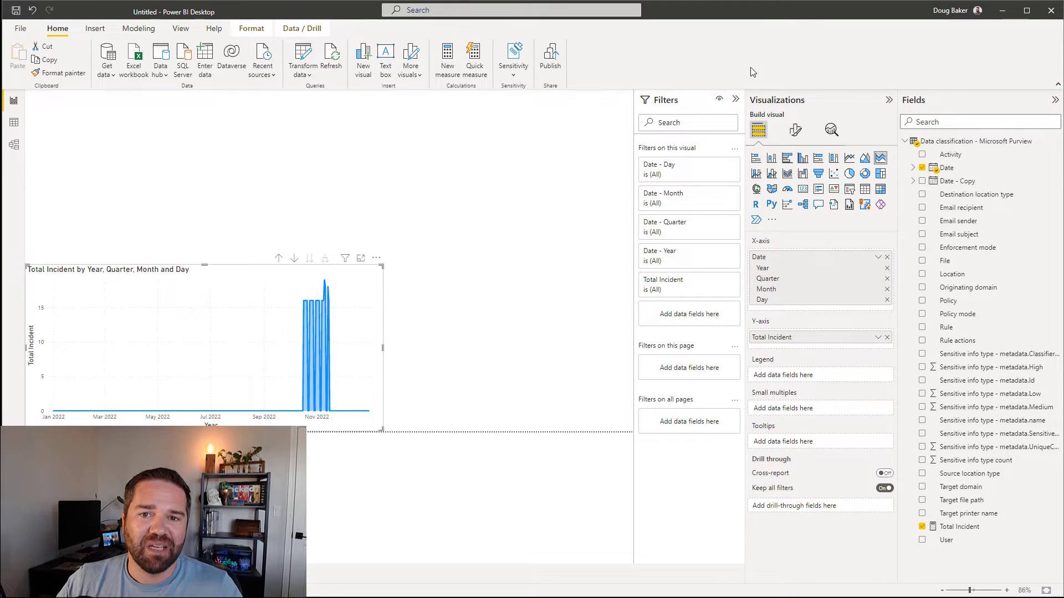
pyautogui.click(795, 129)
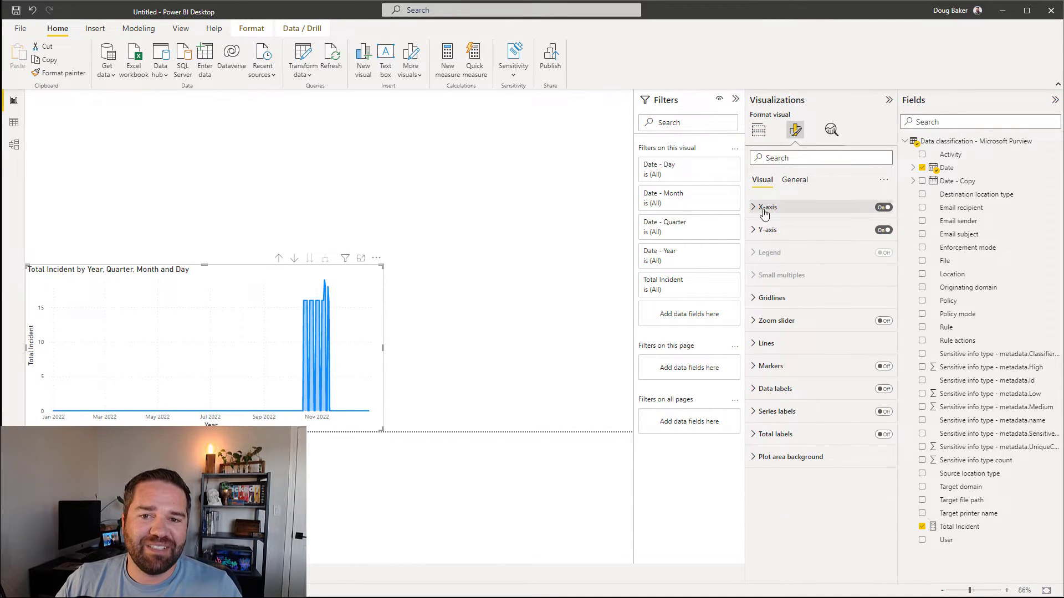
# Step: Set the X-axis range Minimum to the Earliest Date using a field-based value
pyautogui.click(757, 209)
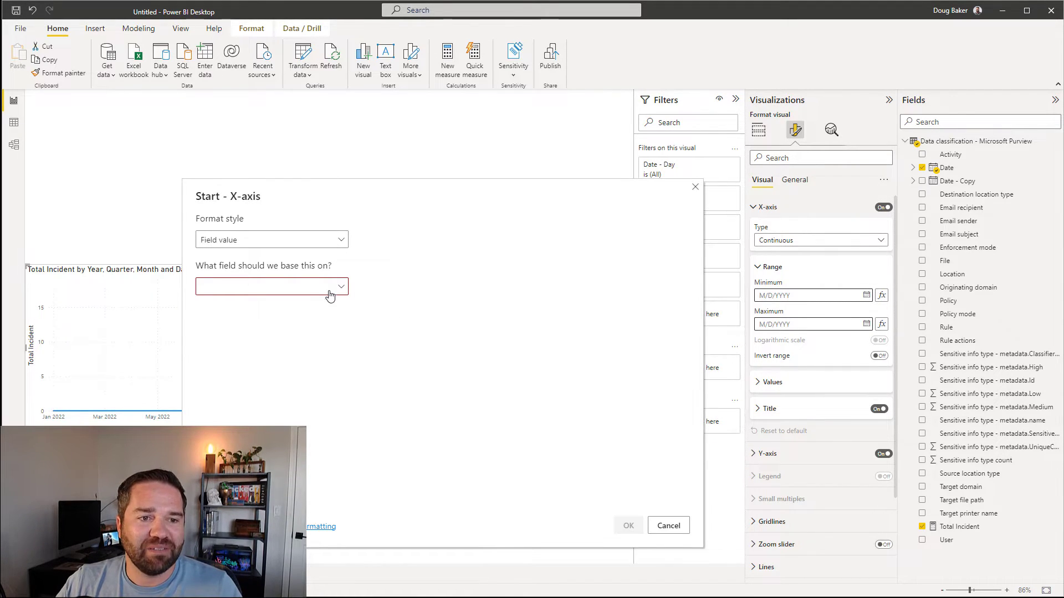
pyautogui.click(330, 295)
pyautogui.click(207, 328)
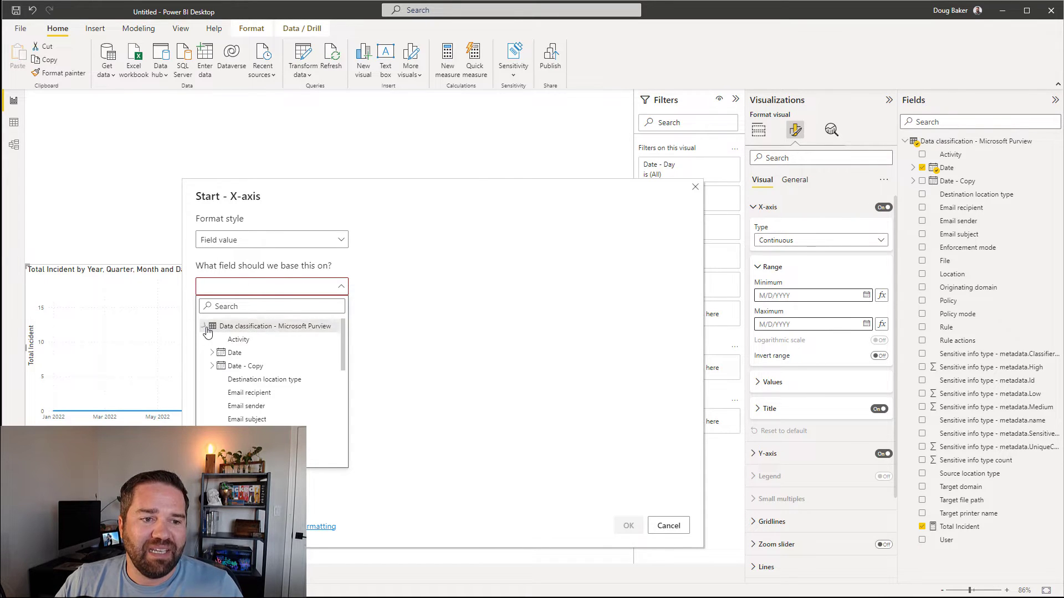
pyautogui.click(233, 352)
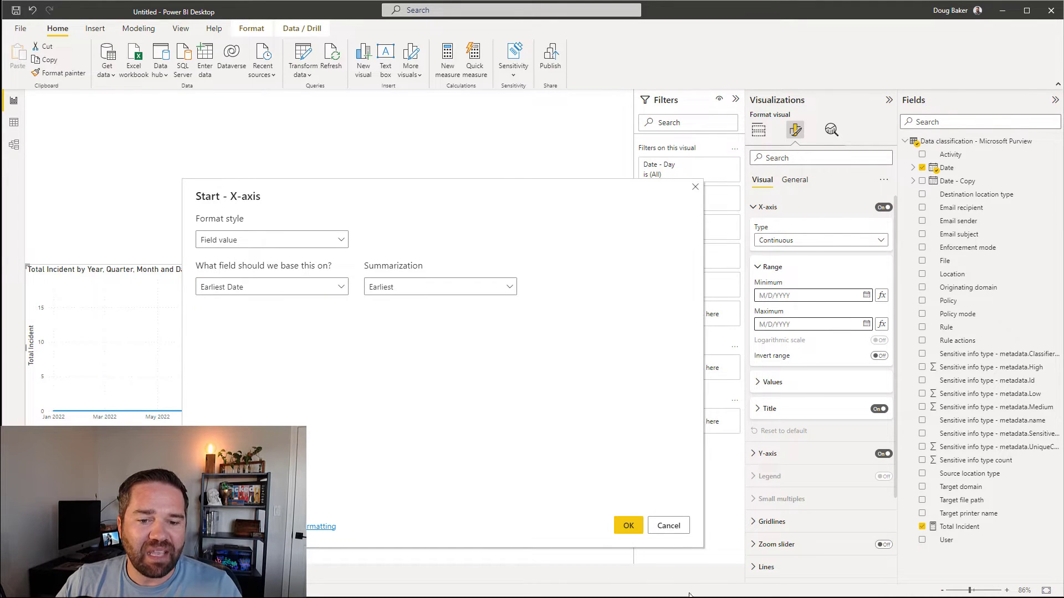
pyautogui.click(628, 525)
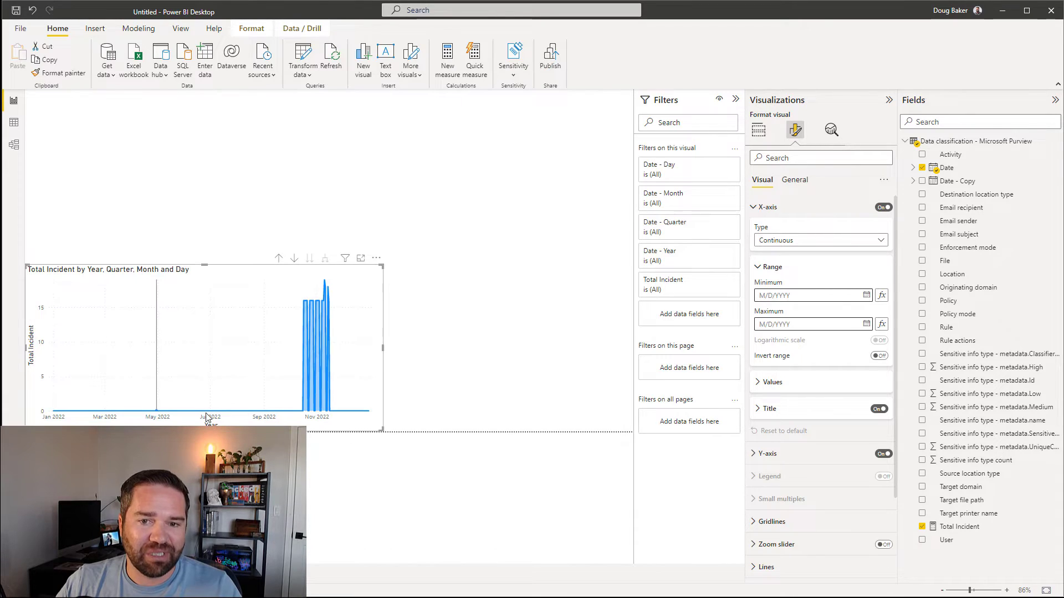
# Step: Set the X-axis range Maximum to the Latest Date, then switch to the Purview DLP Incidents report
pyautogui.click(881, 325)
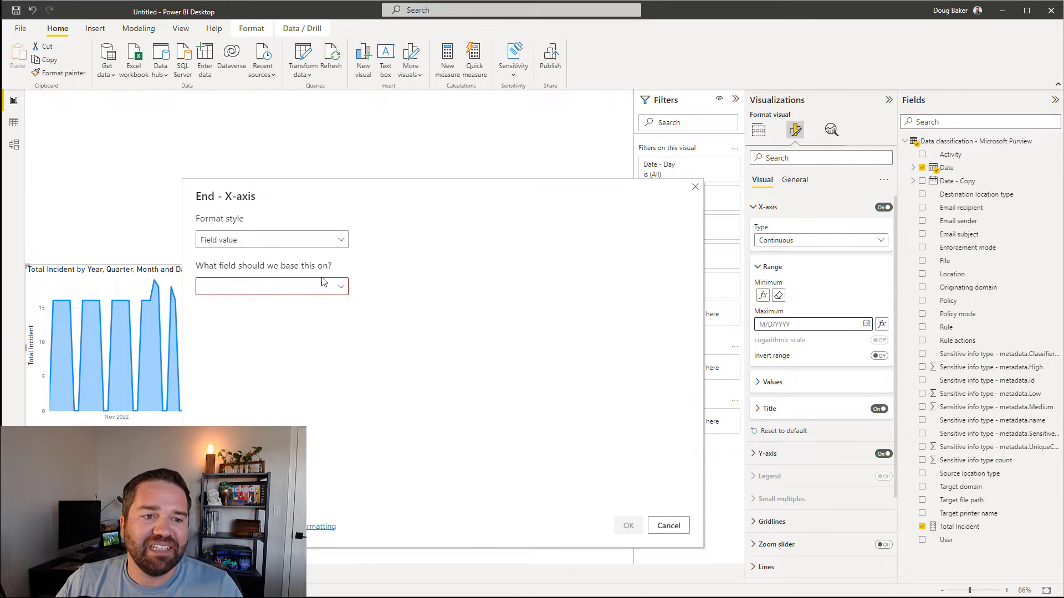
pyautogui.click(302, 287)
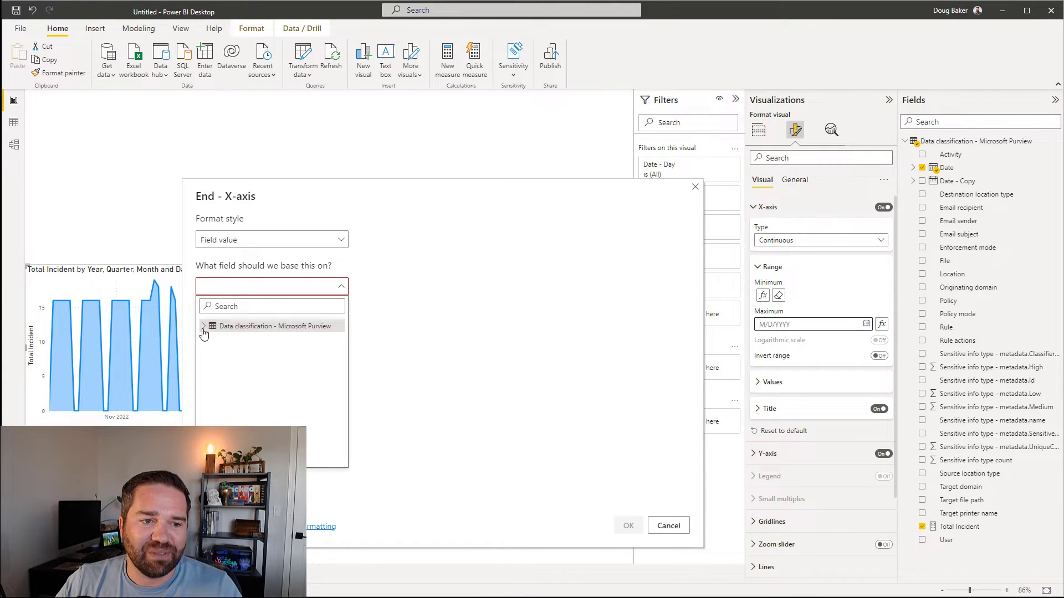
pyautogui.click(204, 326)
pyautogui.click(247, 353)
pyautogui.click(487, 288)
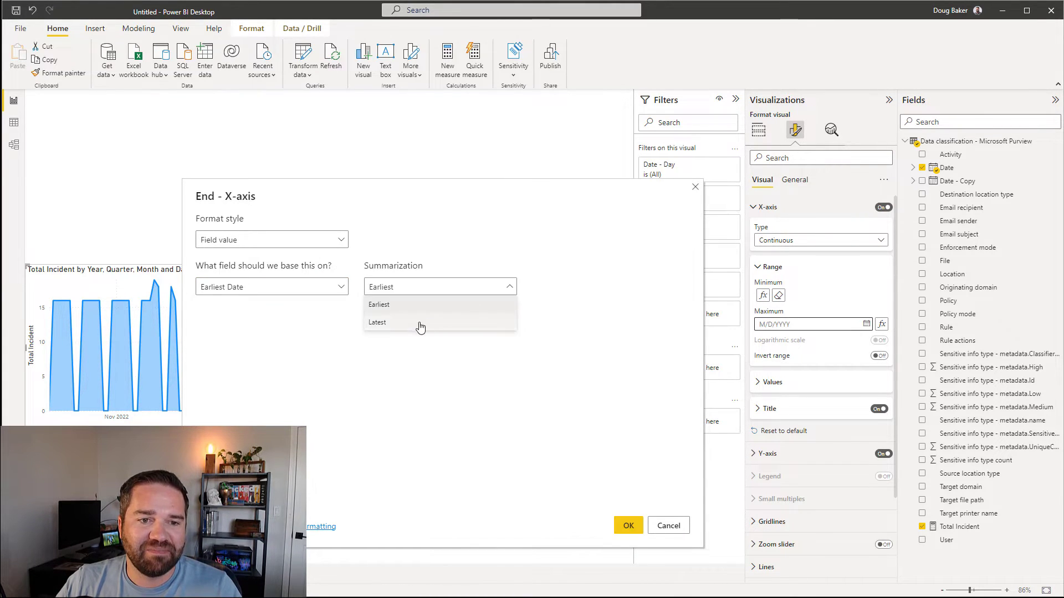
pyautogui.click(417, 325)
pyautogui.click(628, 524)
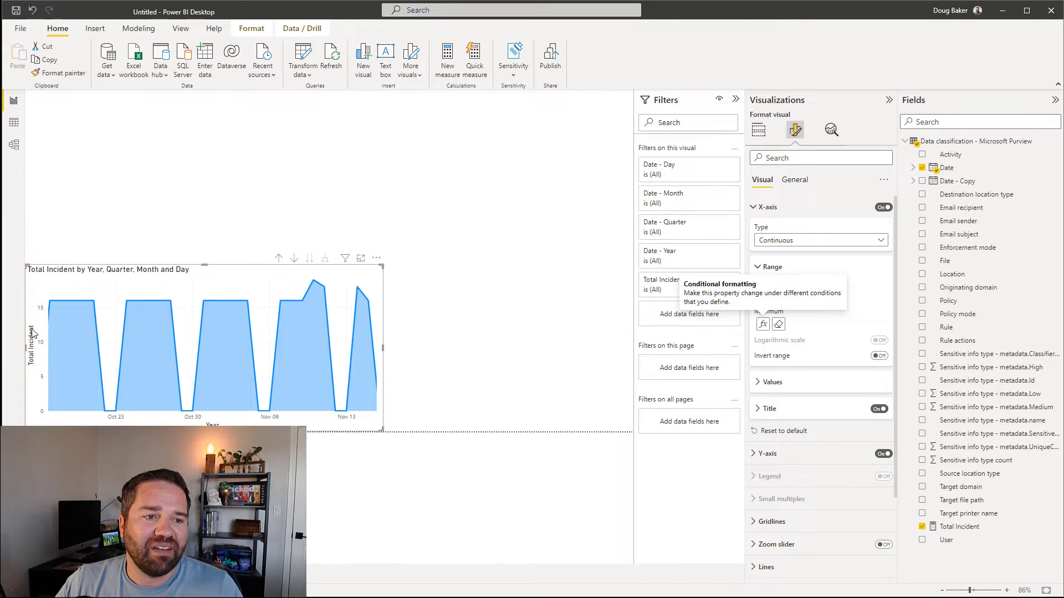
pyautogui.hotkey('alt', 'Tab')
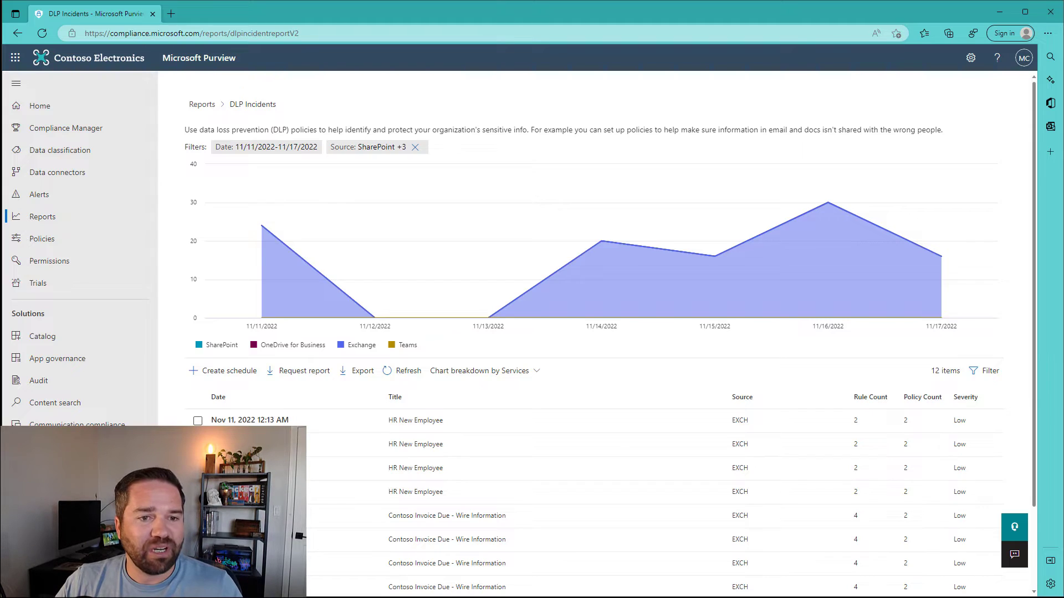
# Step: Minimize the Edge window with the DLP Incidents report to bring Power BI Desktop back
pyautogui.click(1007, 14)
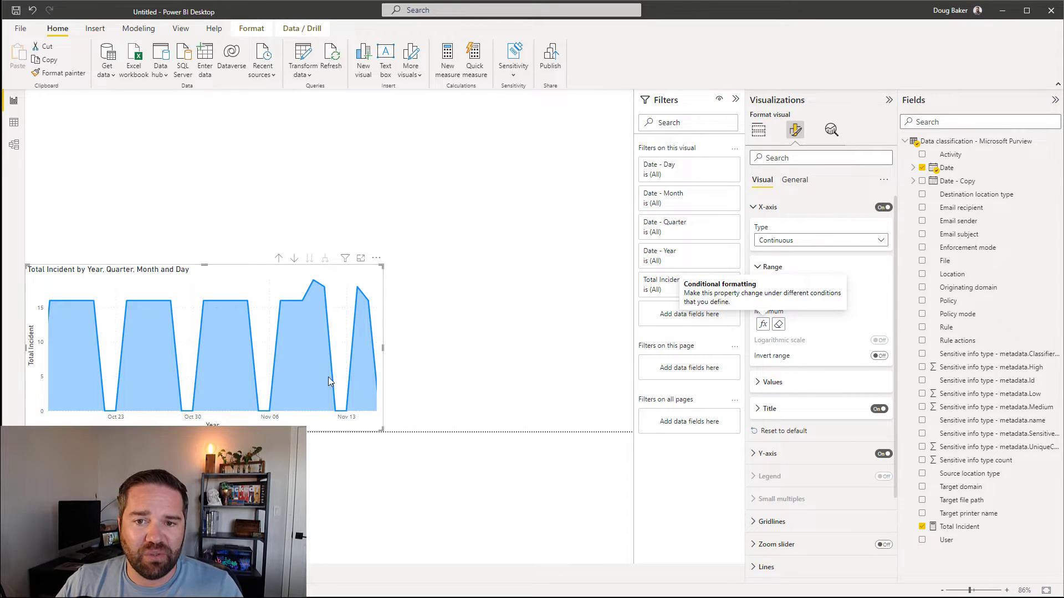
# Step: Add the Rule field to the area chart's Legend so each DLP rule stacks separately
pyautogui.click(759, 131)
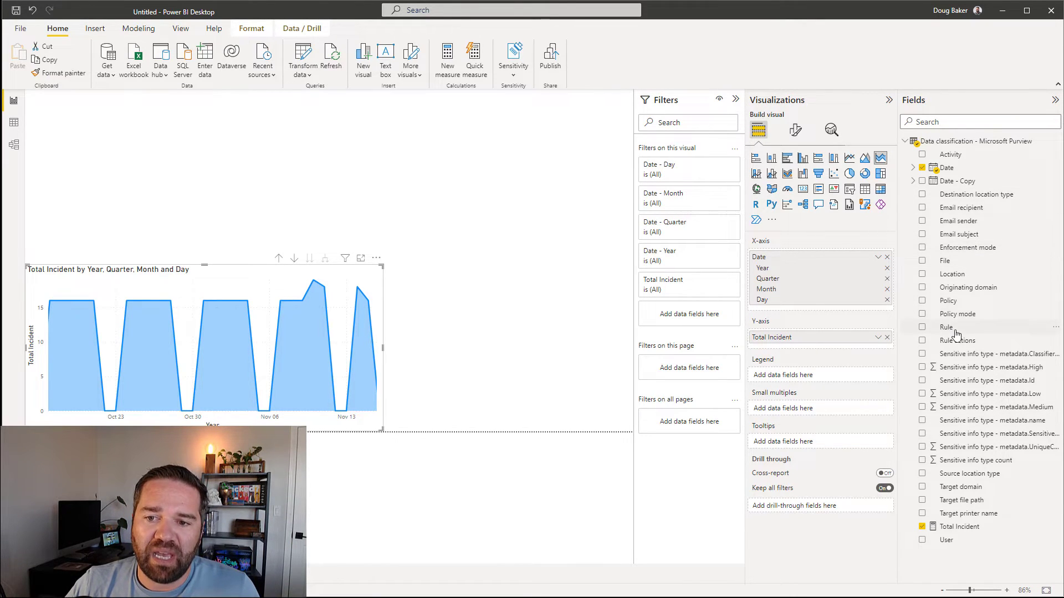
pyautogui.moveTo(952, 332); pyautogui.dragTo(781, 378)
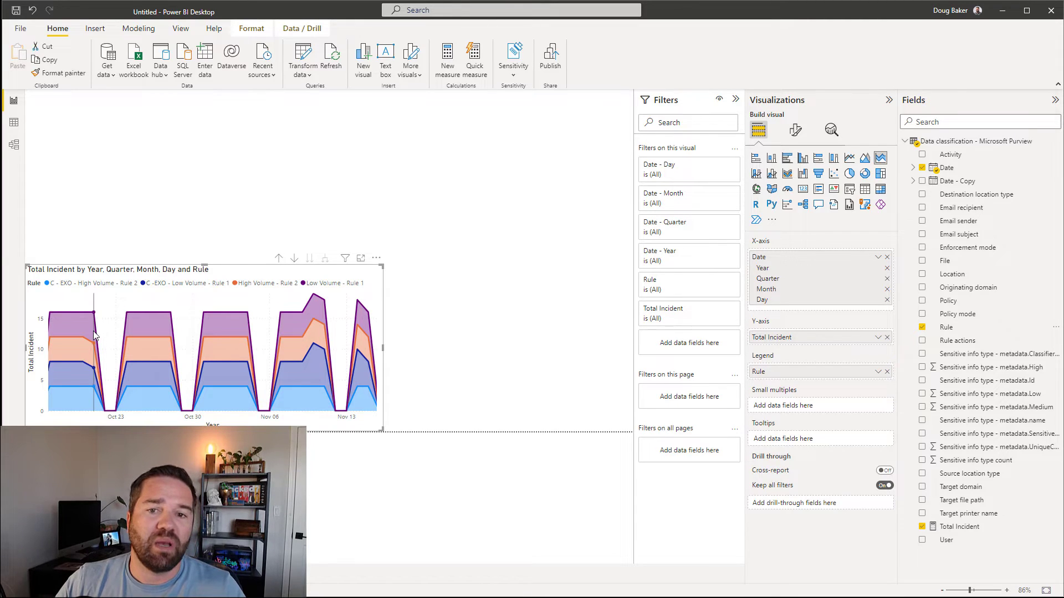
pyautogui.moveTo(67, 333)
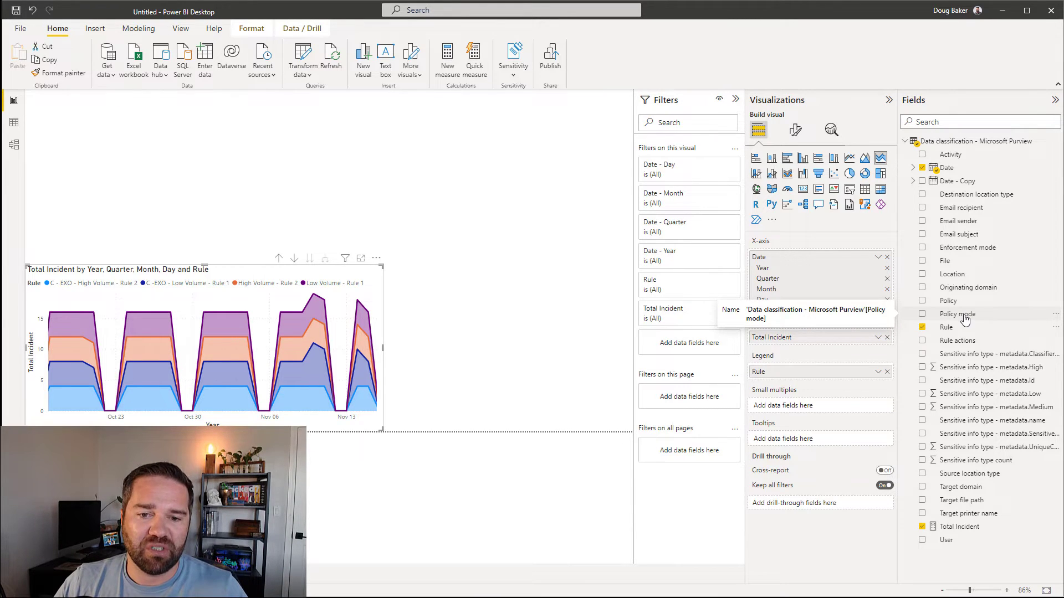
# Step: Add an all-pages Policy filter limited to Contoso Exchange - DLP Policy
pyautogui.moveTo(942, 315); pyautogui.dragTo(687, 451)
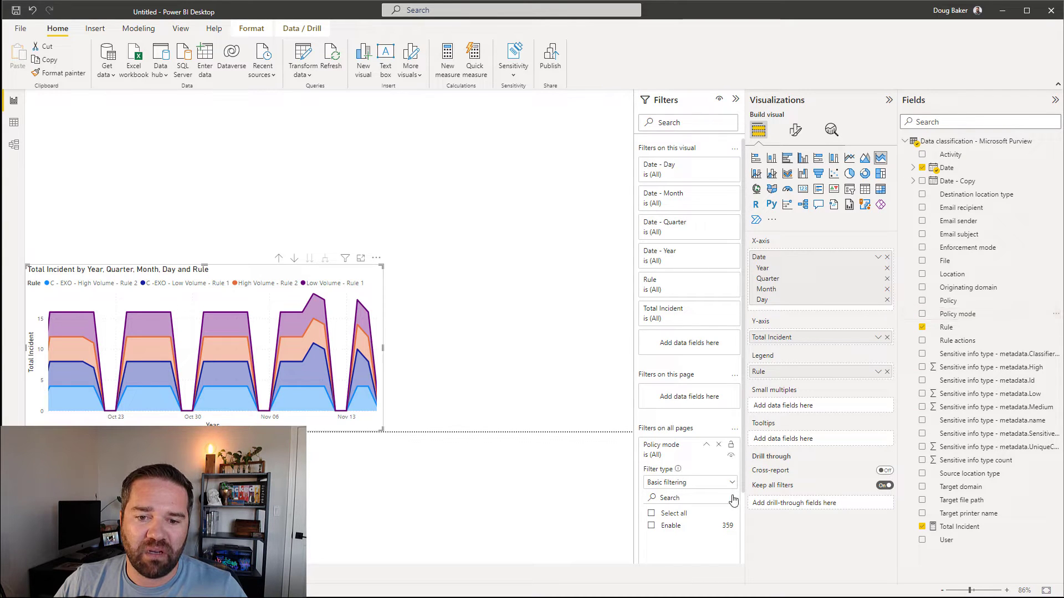
pyautogui.click(719, 445)
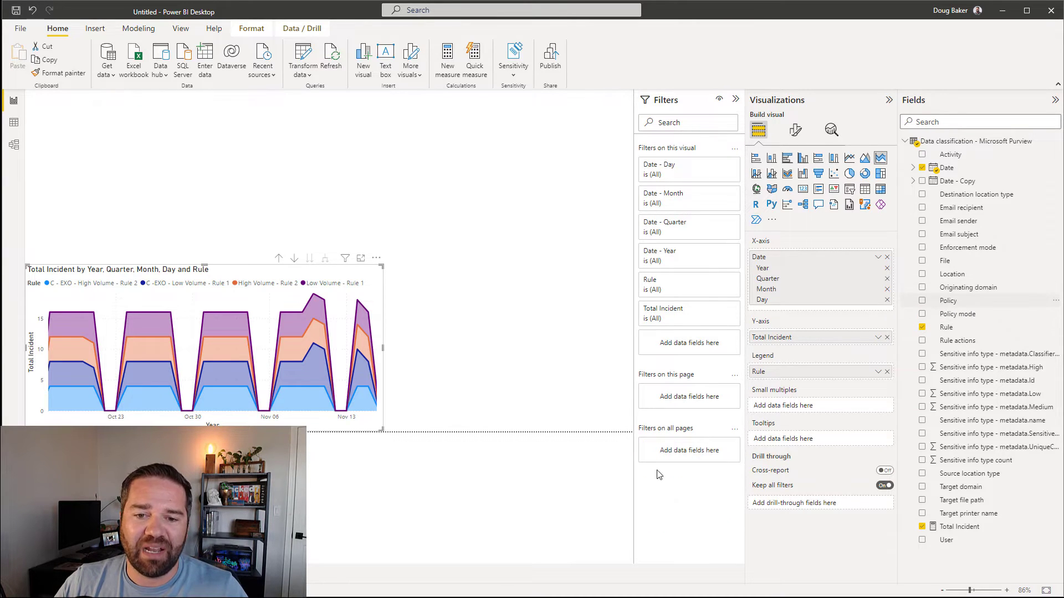
pyautogui.moveTo(658, 475); pyautogui.dragTo(664, 452)
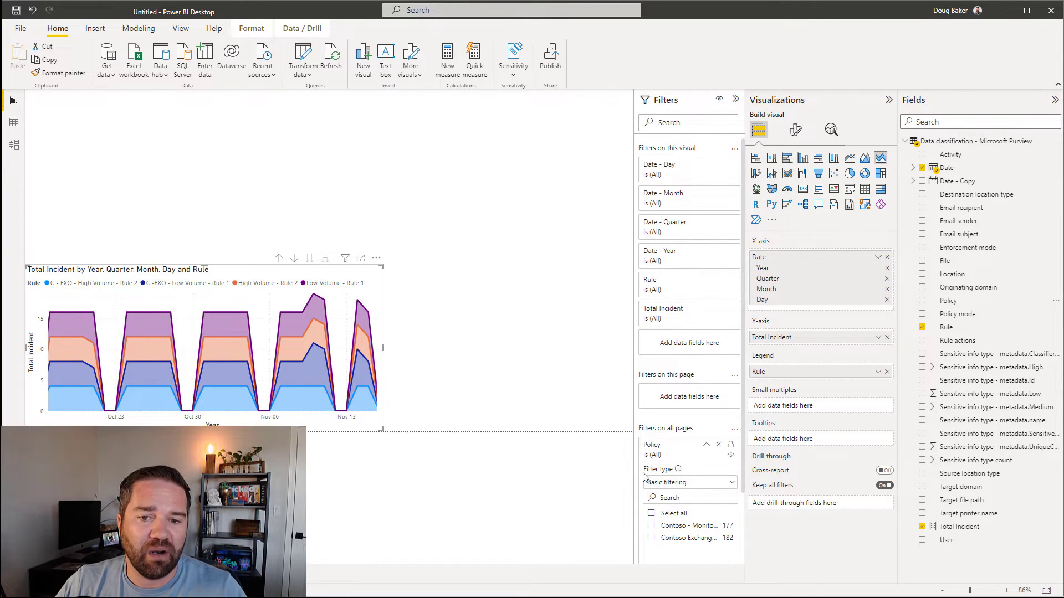
pyautogui.scroll(-3, 647, 500)
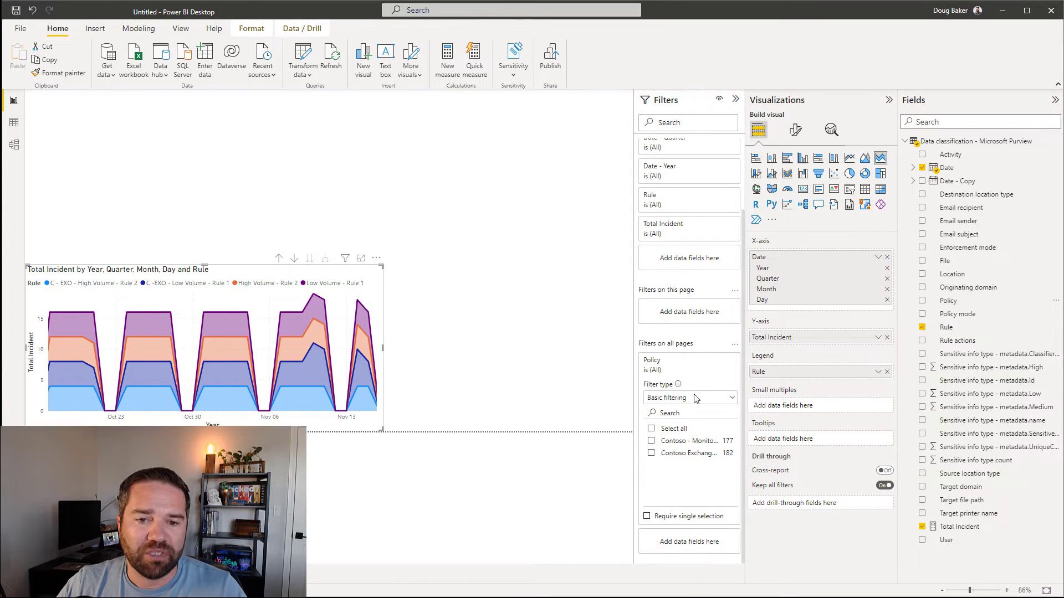
pyautogui.click(670, 460)
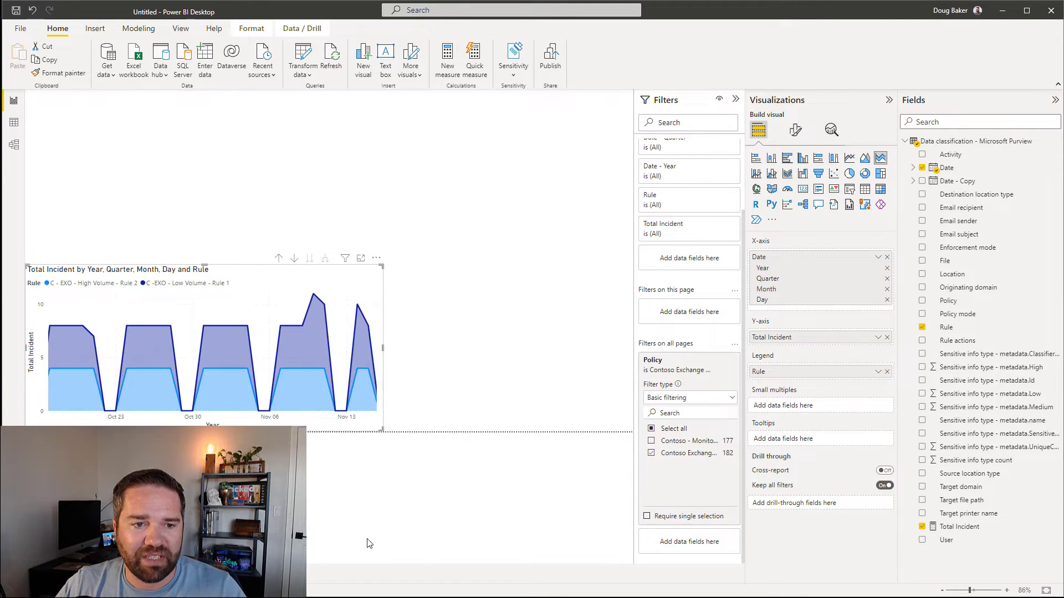
pyautogui.click(427, 510)
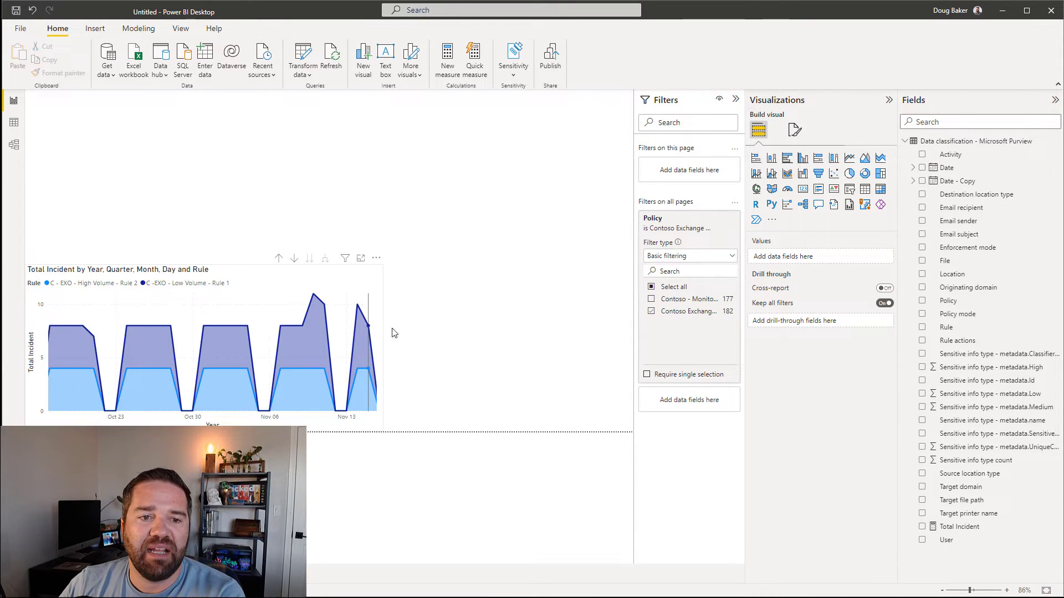
# Step: Add a Total Incident card showing 182 and shrink it into the top-left corner
pyautogui.moveTo(381, 346)
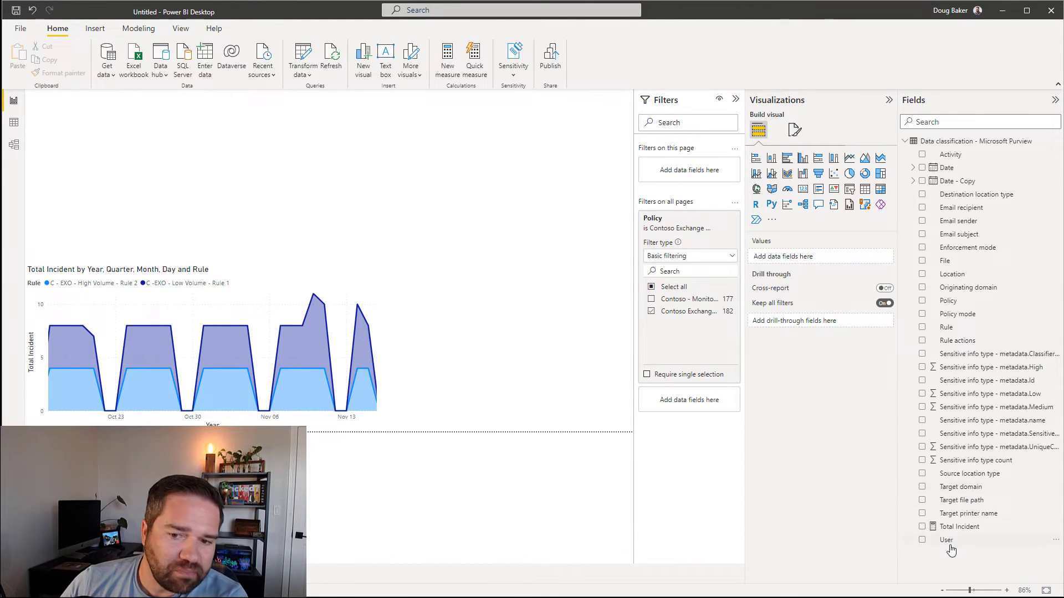
pyautogui.moveTo(959, 527); pyautogui.dragTo(66, 155)
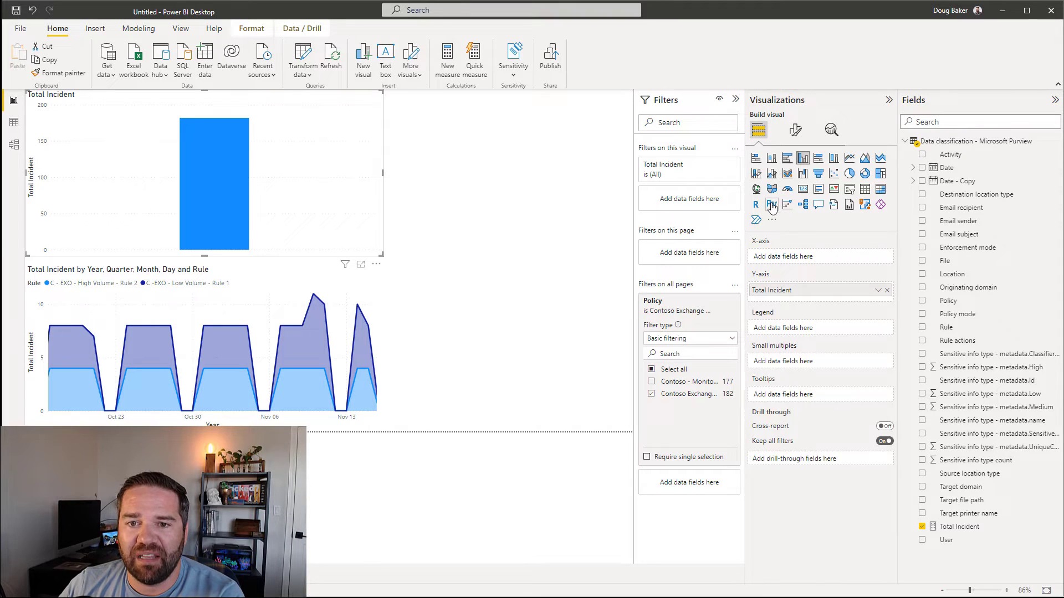
pyautogui.click(803, 190)
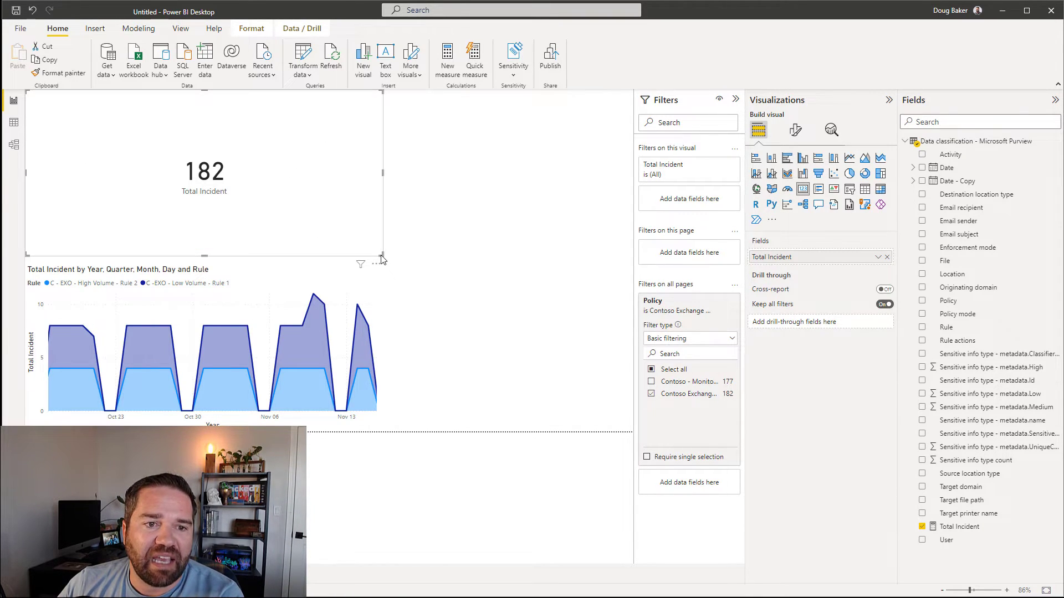
pyautogui.moveTo(381, 257); pyautogui.dragTo(81, 158)
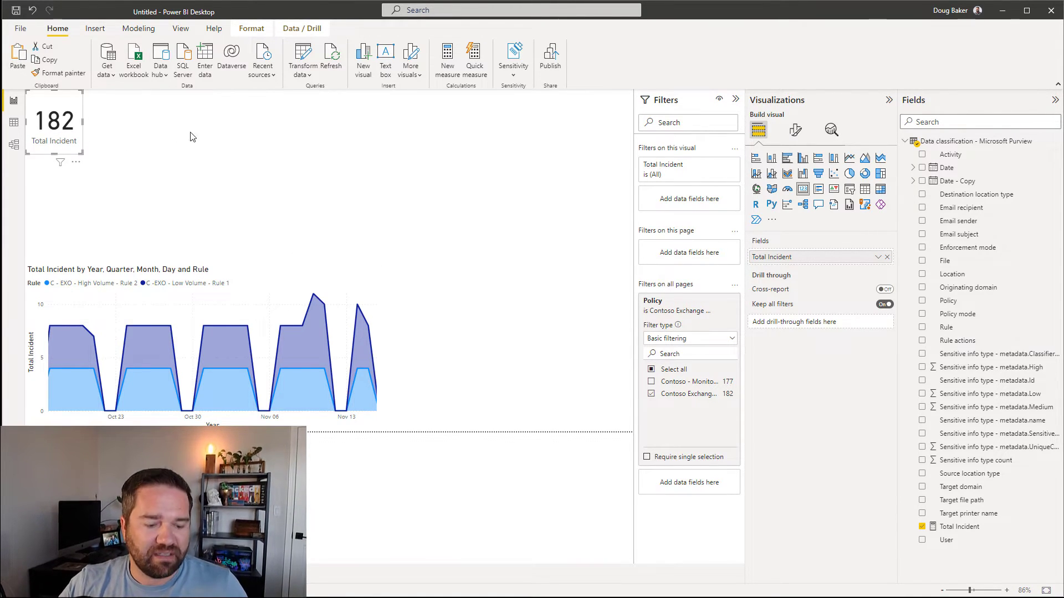
# Step: Paste a copy of the Total Incident card beside the original and filter it to the High Volume rule (88)
pyautogui.hotkey('ctrl', 'v')
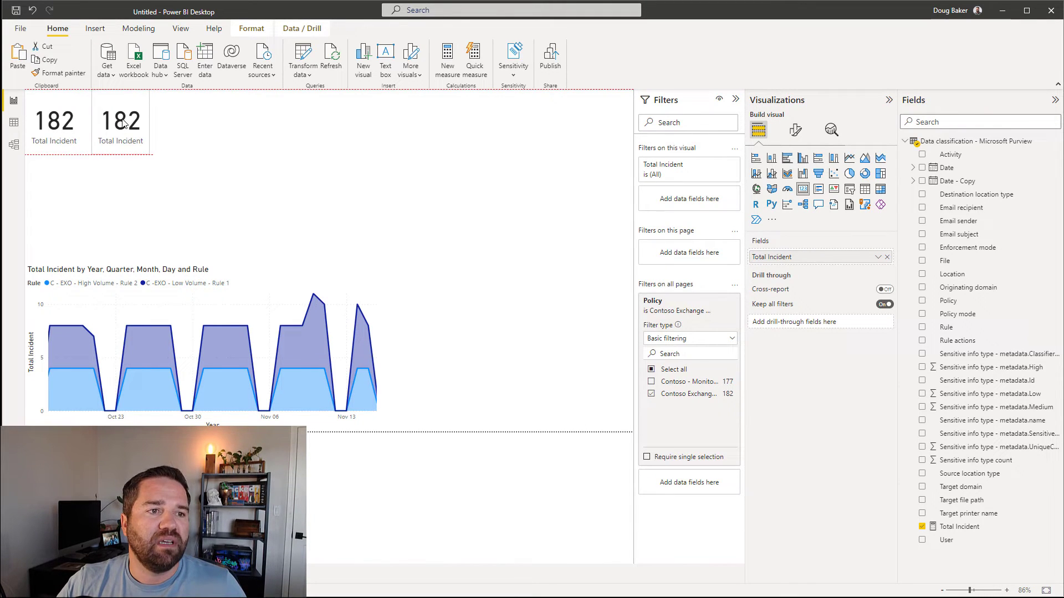
pyautogui.moveTo(114, 119); pyautogui.dragTo(114, 120)
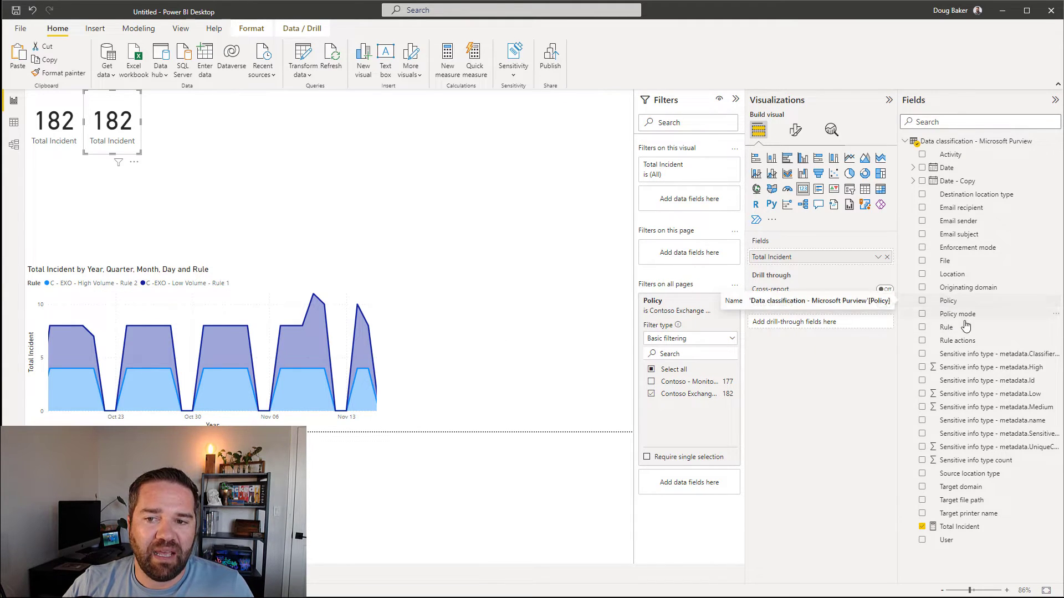
pyautogui.moveTo(951, 330); pyautogui.dragTo(678, 191)
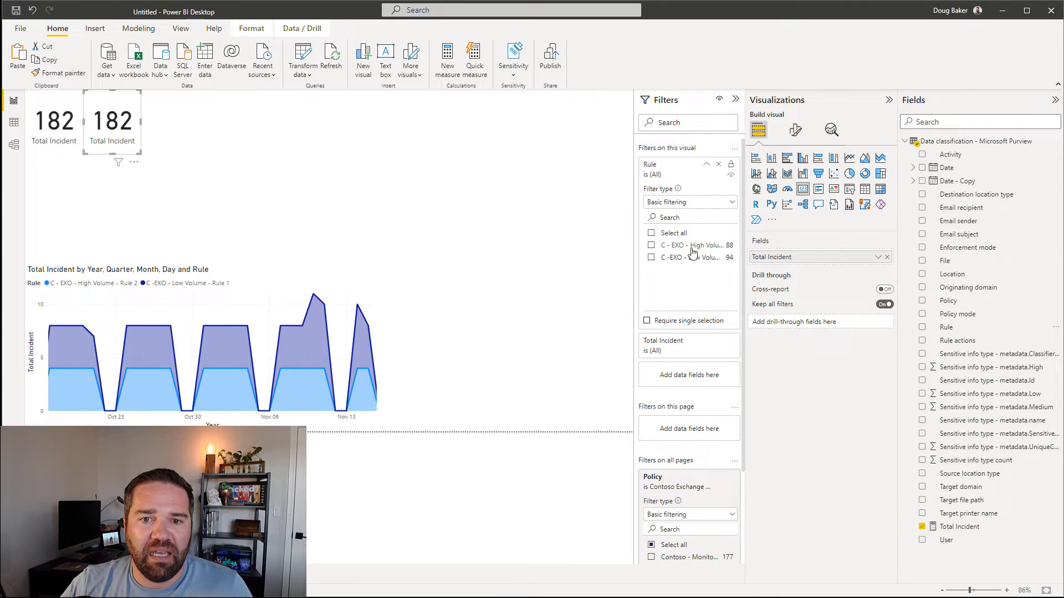
pyautogui.click(651, 246)
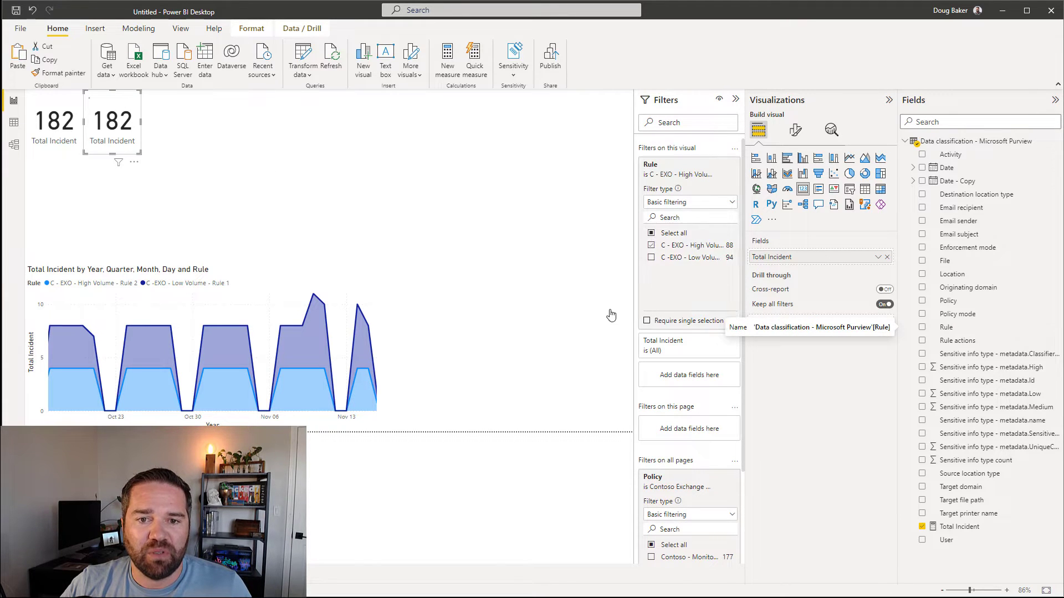
# Step: Duplicate the 88 card to its right and switch its Rule filter to Low Volume (94)
pyautogui.click(311, 145)
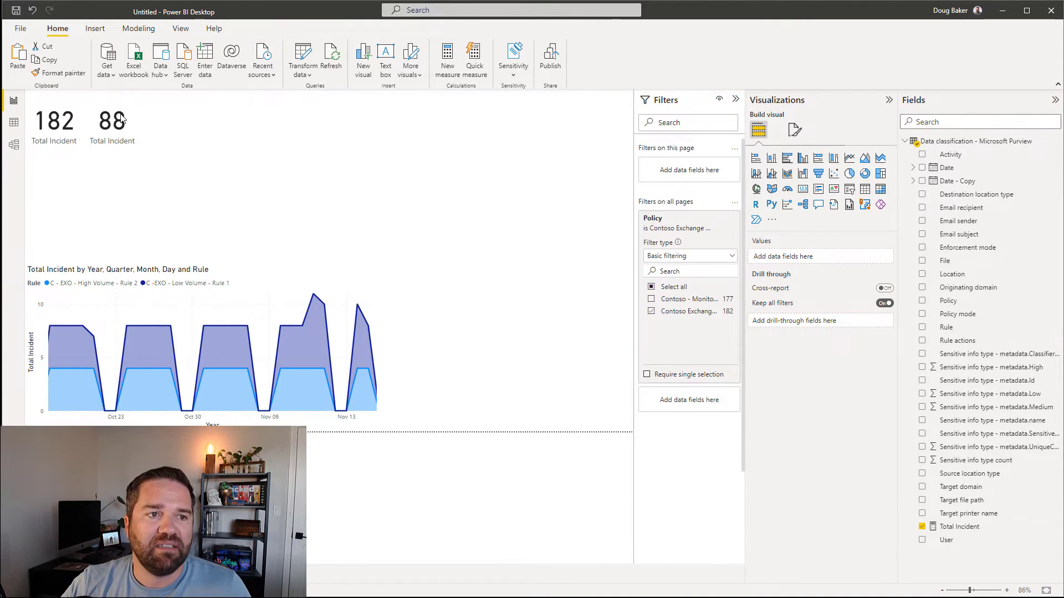
pyautogui.click(129, 116)
pyautogui.hotkey('ctrl', 'v')
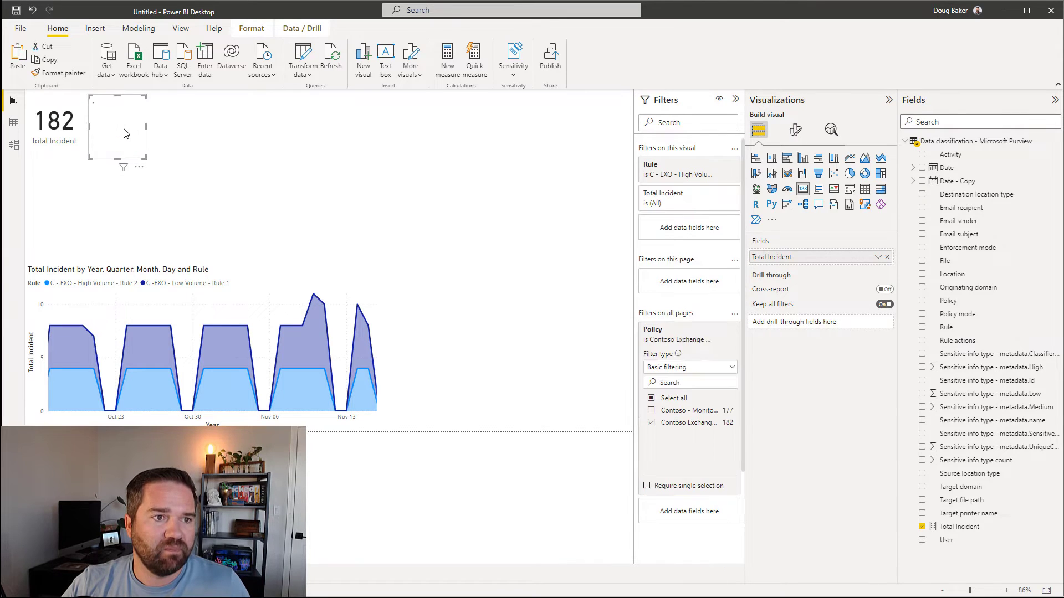
pyautogui.moveTo(125, 129); pyautogui.dragTo(170, 121)
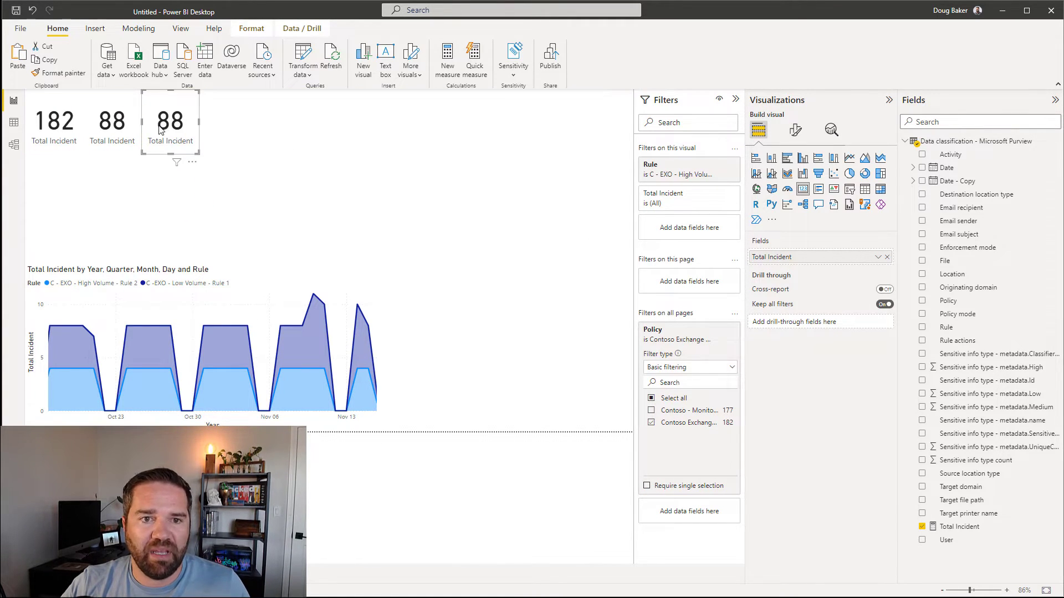
pyautogui.click(689, 169)
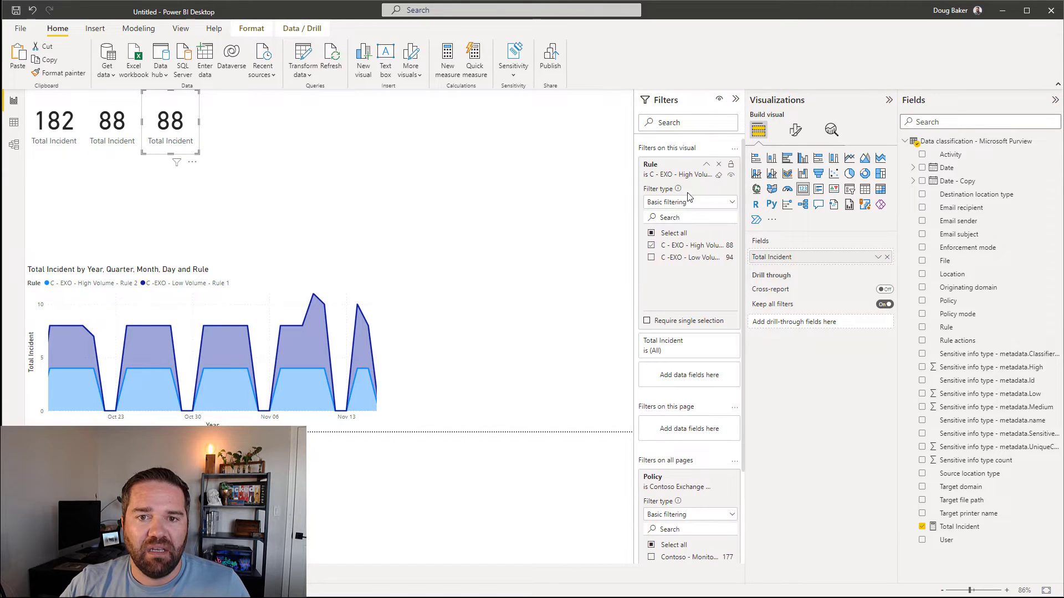
pyautogui.click(650, 257)
pyautogui.click(651, 245)
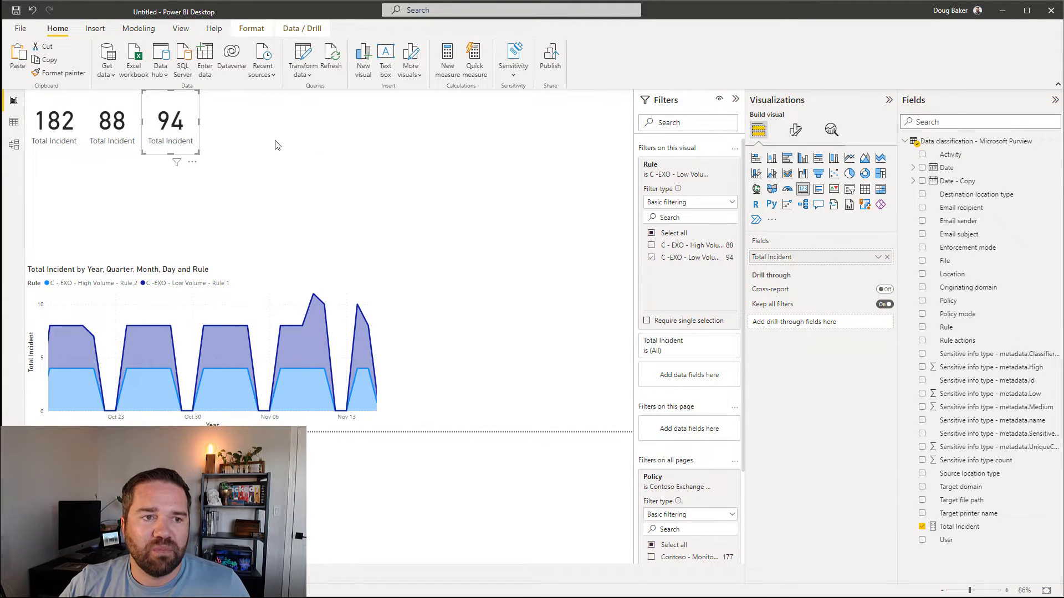
pyautogui.click(77, 216)
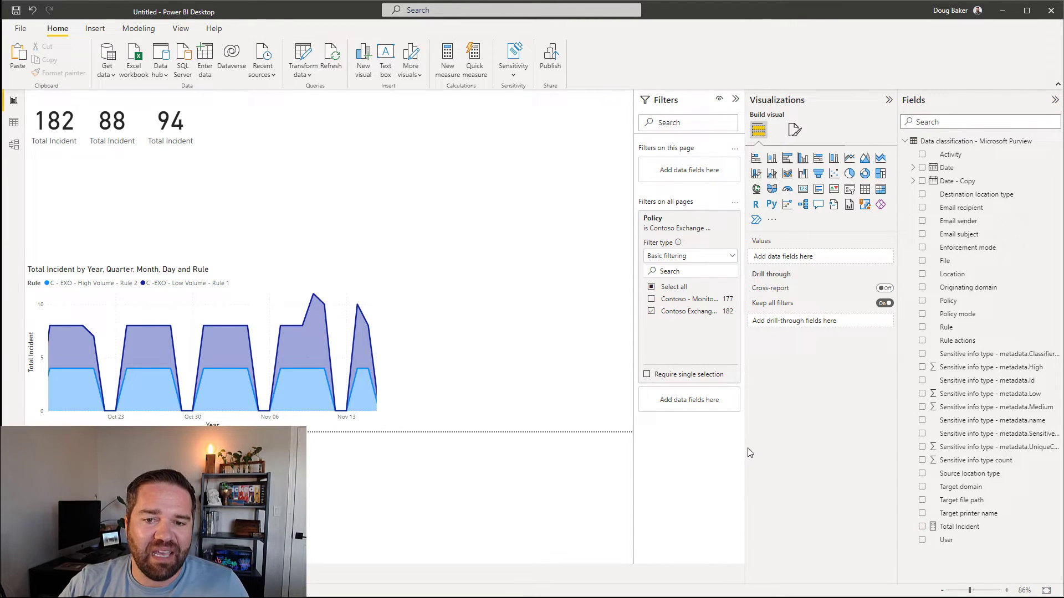
# Step: Narrow the Visualizations pane and add a treemap stretched wide beneath the cards
pyautogui.moveTo(746, 447); pyautogui.dragTo(771, 447)
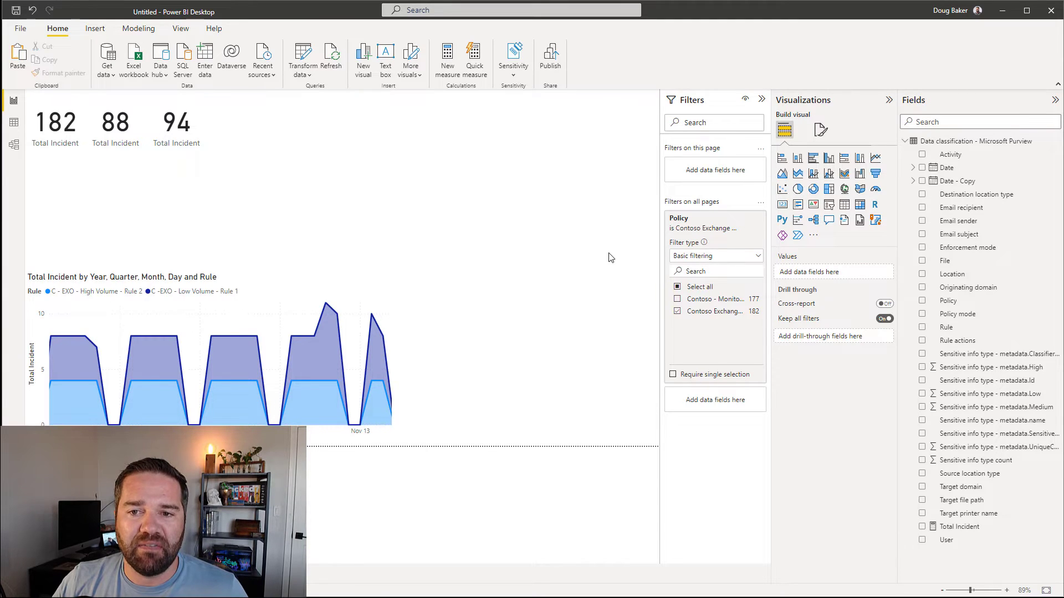
pyautogui.click(829, 189)
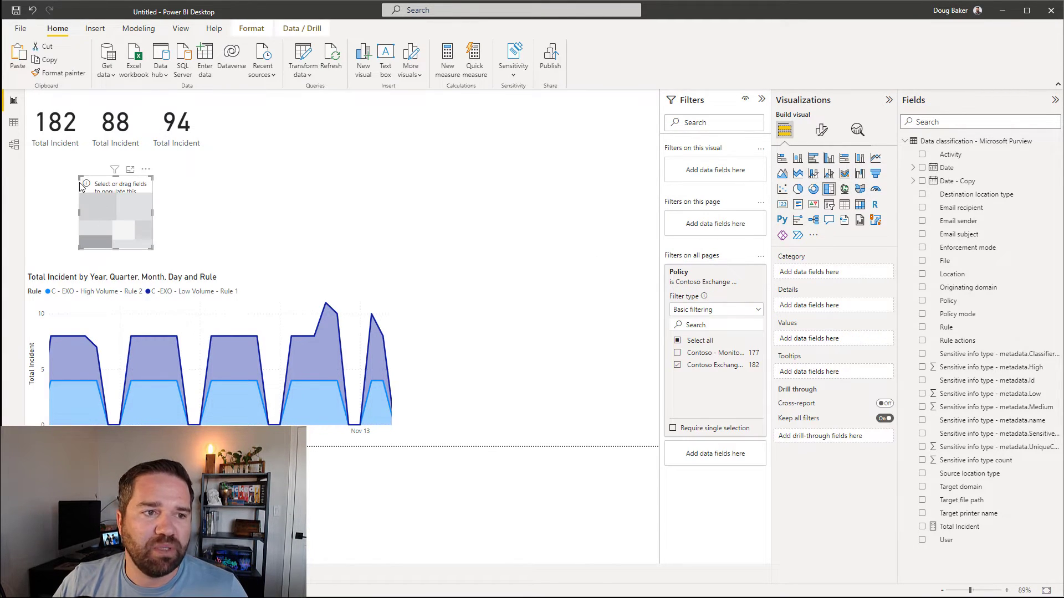
pyautogui.moveTo(81, 177); pyautogui.dragTo(18, 158)
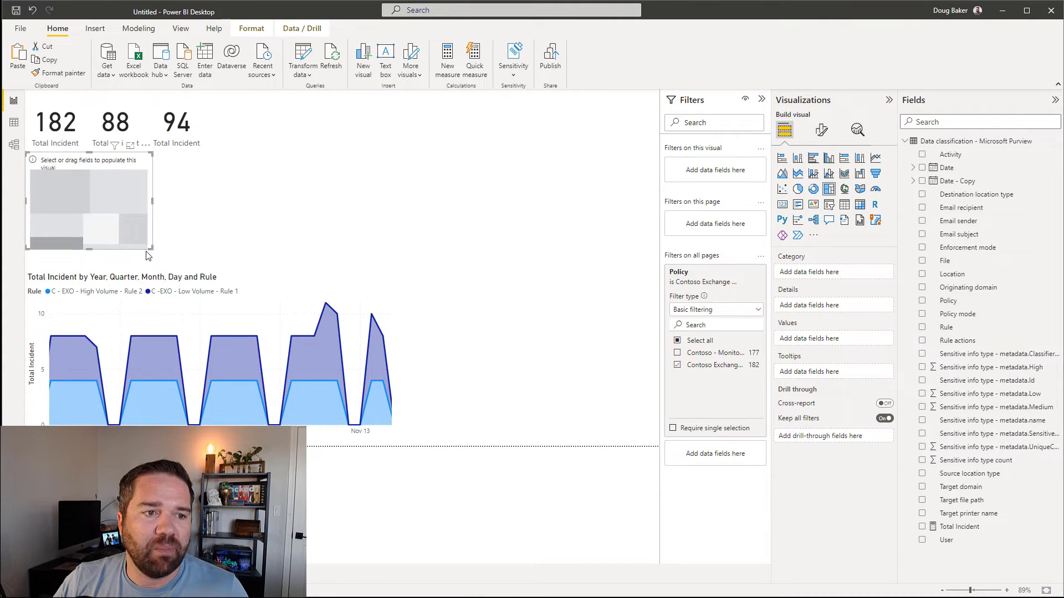
pyautogui.moveTo(152, 248); pyautogui.dragTo(398, 274)
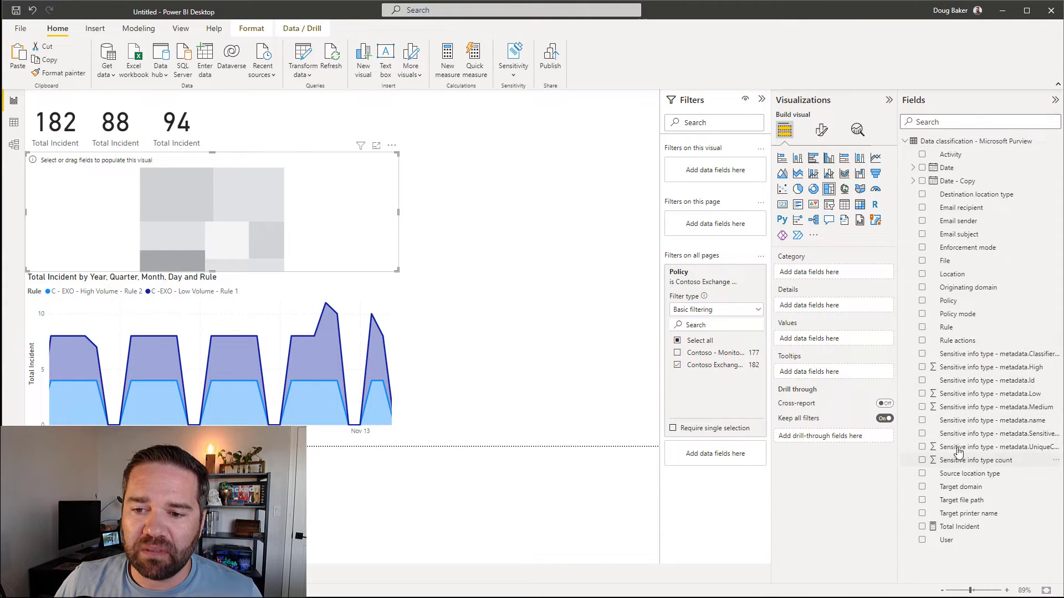
# Step: Break Total Incident down by Sensitive info type - metadata.name in the treemap
pyautogui.moveTo(963, 421); pyautogui.dragTo(806, 272)
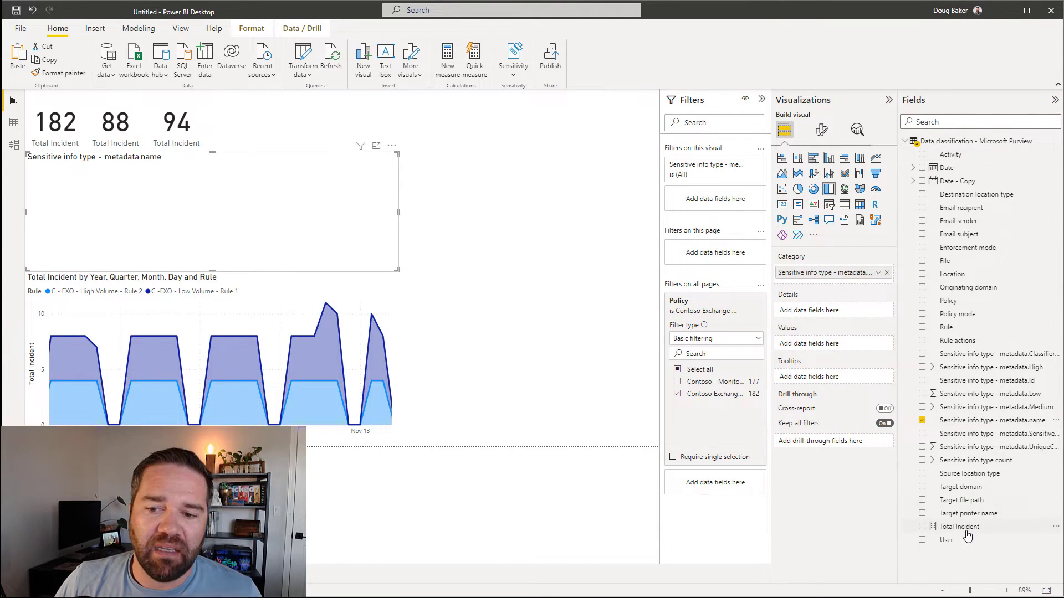
pyautogui.moveTo(950, 532); pyautogui.dragTo(812, 309)
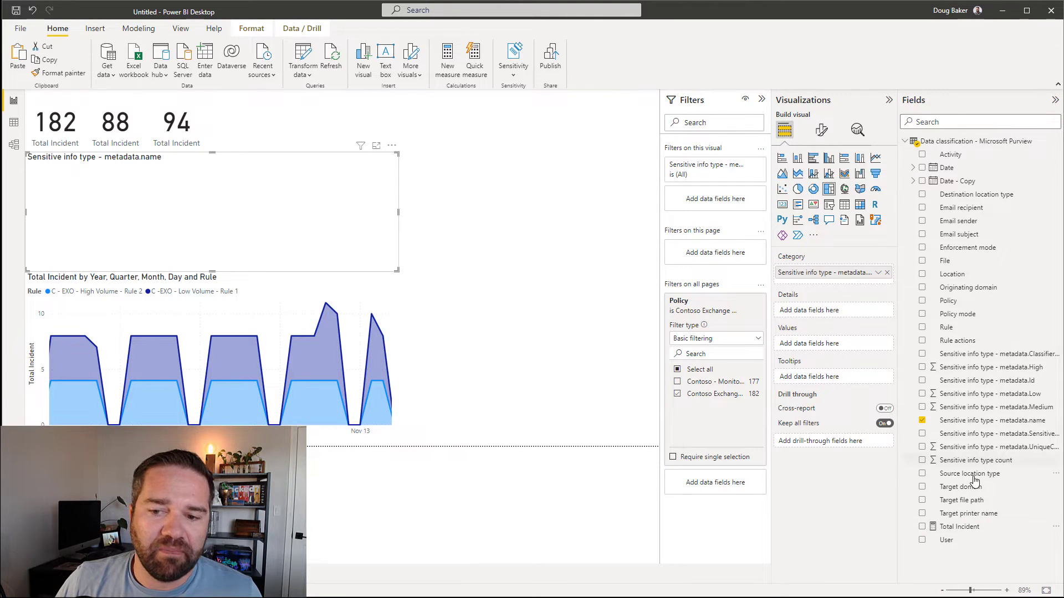
pyautogui.click(922, 526)
pyautogui.moveTo(76, 234)
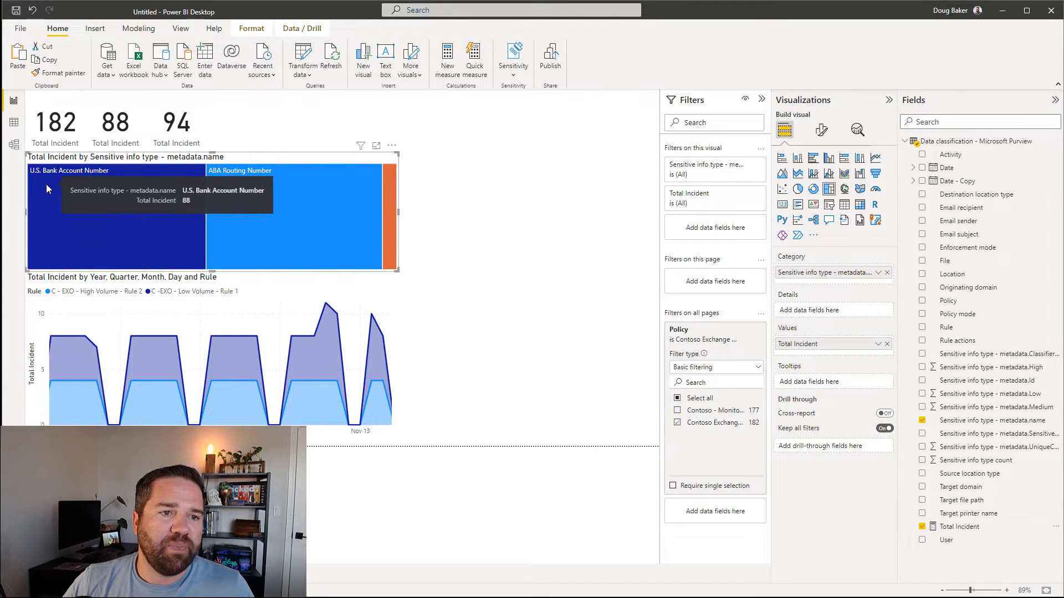
pyautogui.moveTo(243, 178)
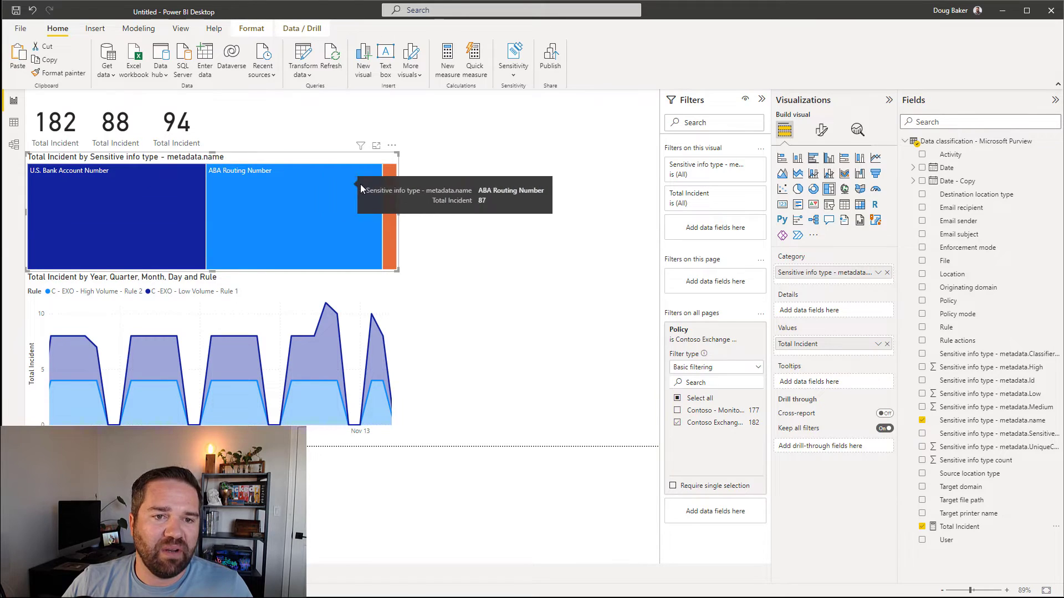
pyautogui.moveTo(387, 185)
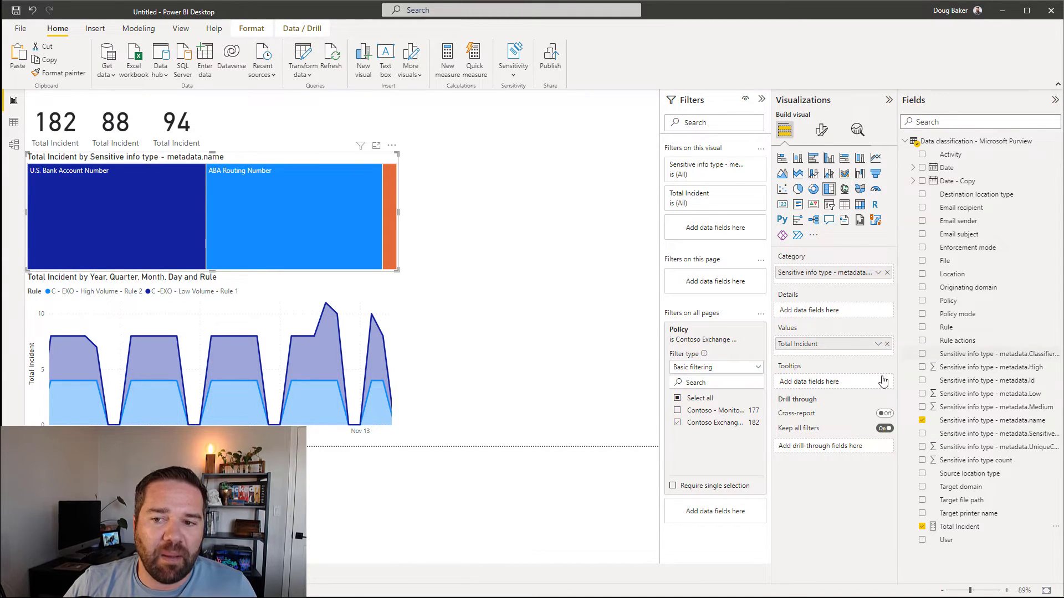
pyautogui.click(12, 123)
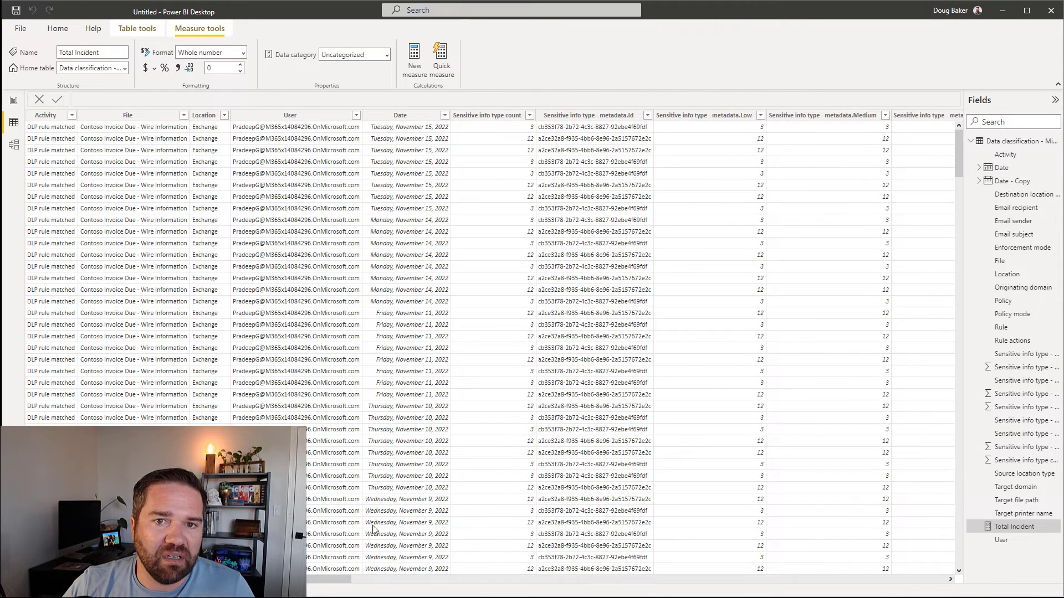
pyautogui.moveTo(334, 579); pyautogui.dragTo(490, 569)
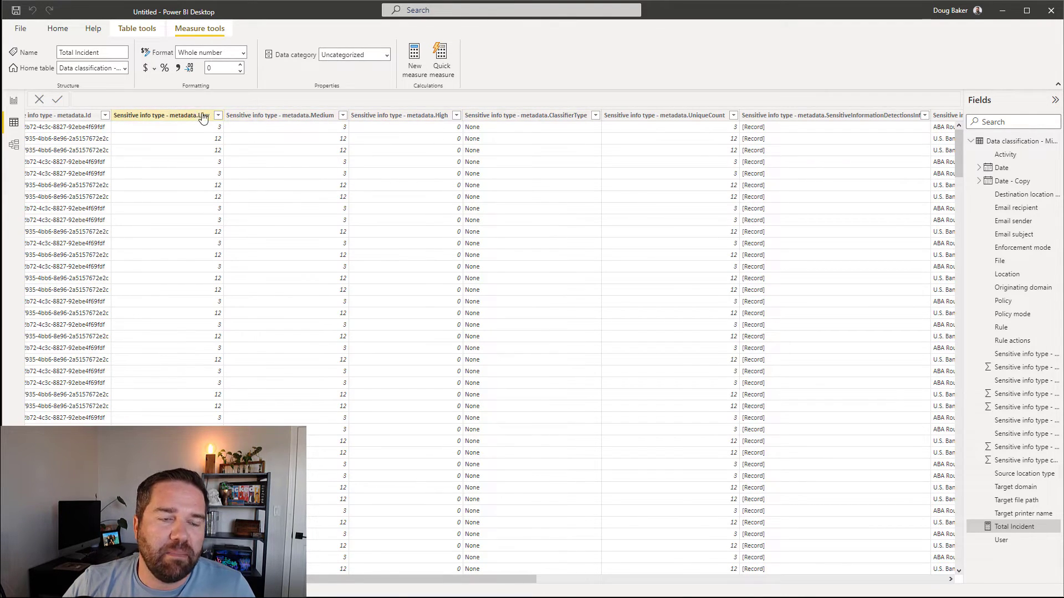
pyautogui.click(13, 100)
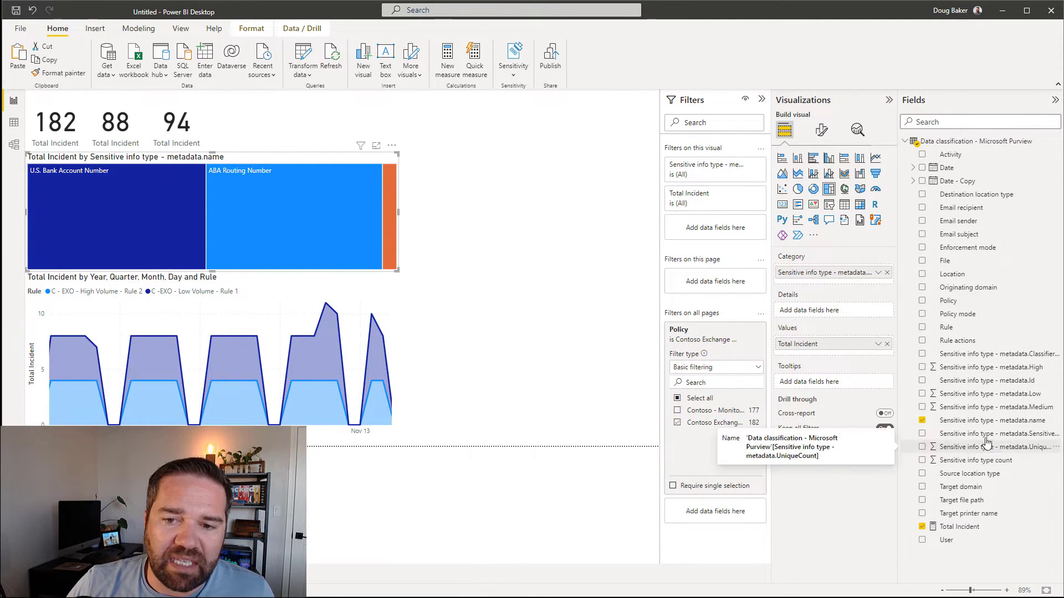
# Step: Replace Total Incident with the sum of metadata.UniqueCount as the treemap values
pyautogui.moveTo(994, 452); pyautogui.dragTo(831, 358)
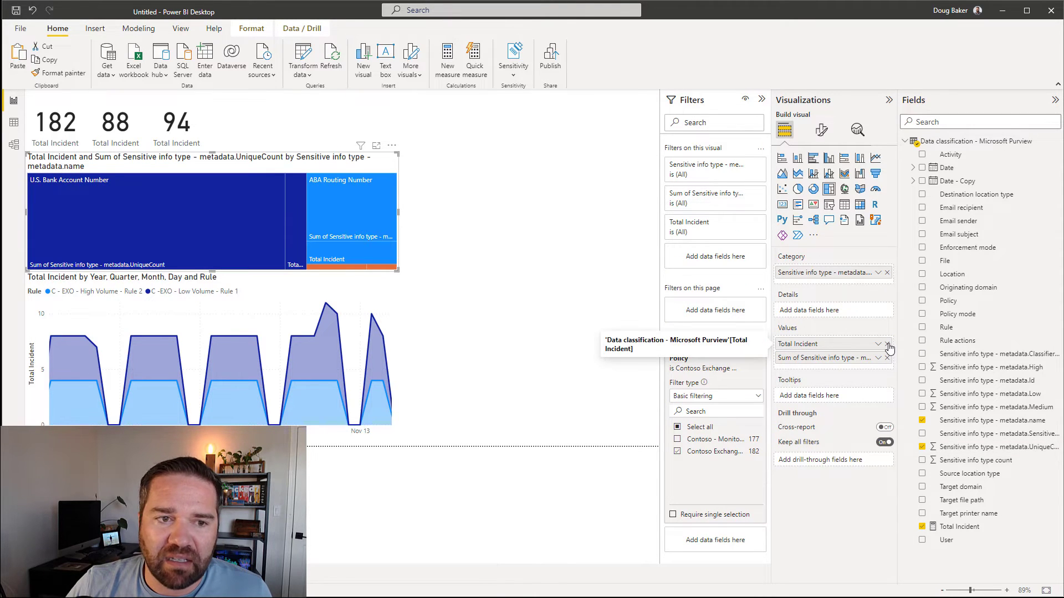
pyautogui.click(887, 344)
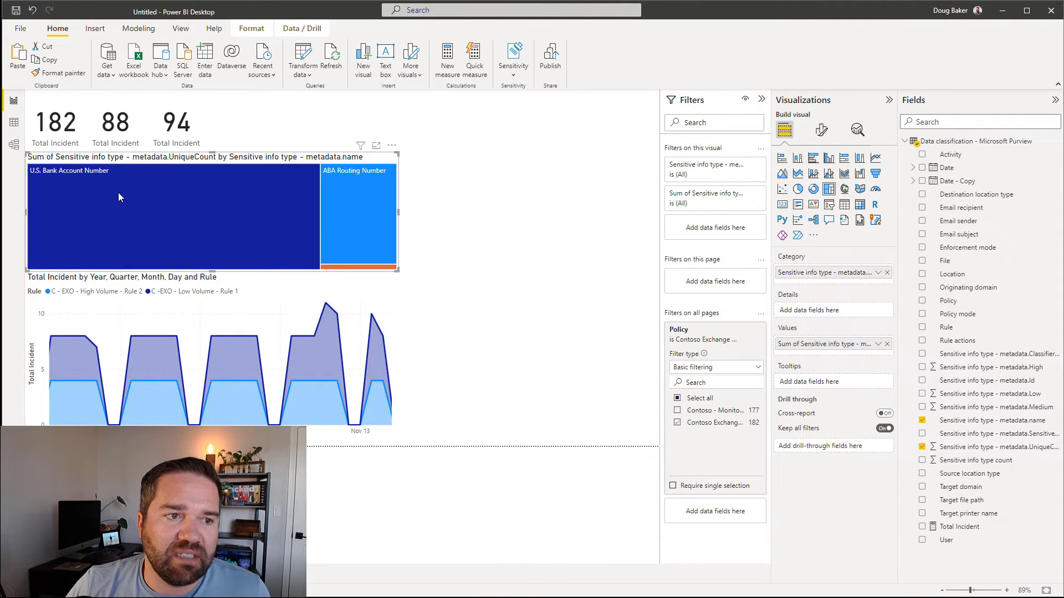
pyautogui.moveTo(117, 200)
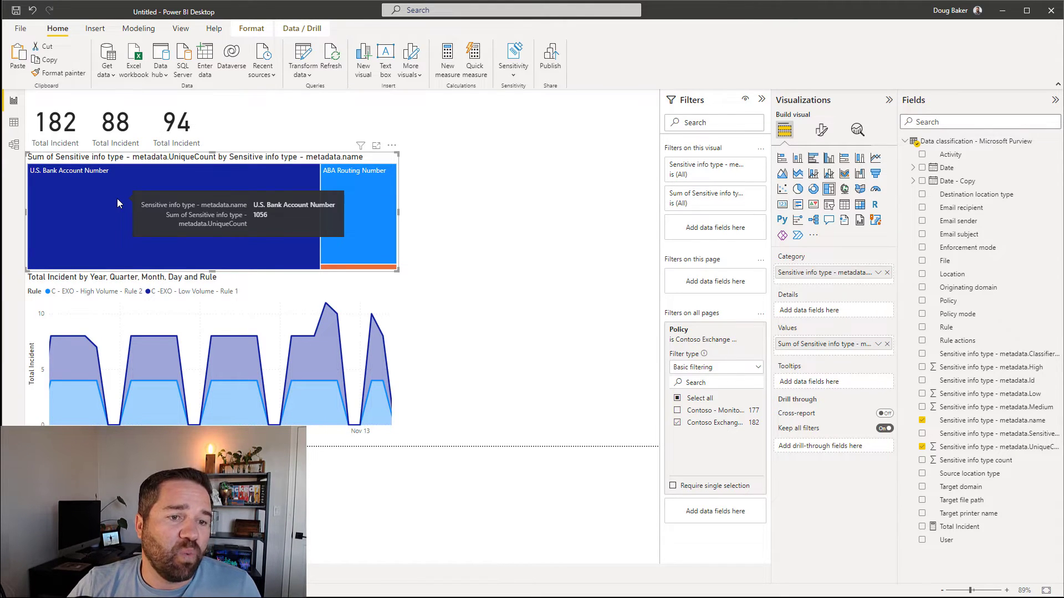
pyautogui.moveTo(372, 191)
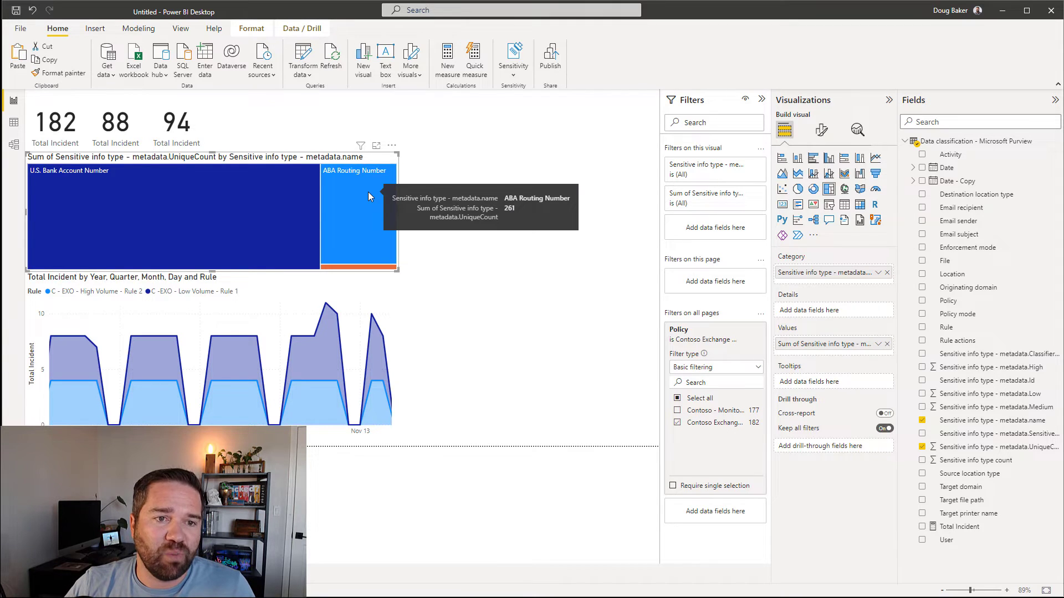
pyautogui.moveTo(364, 267)
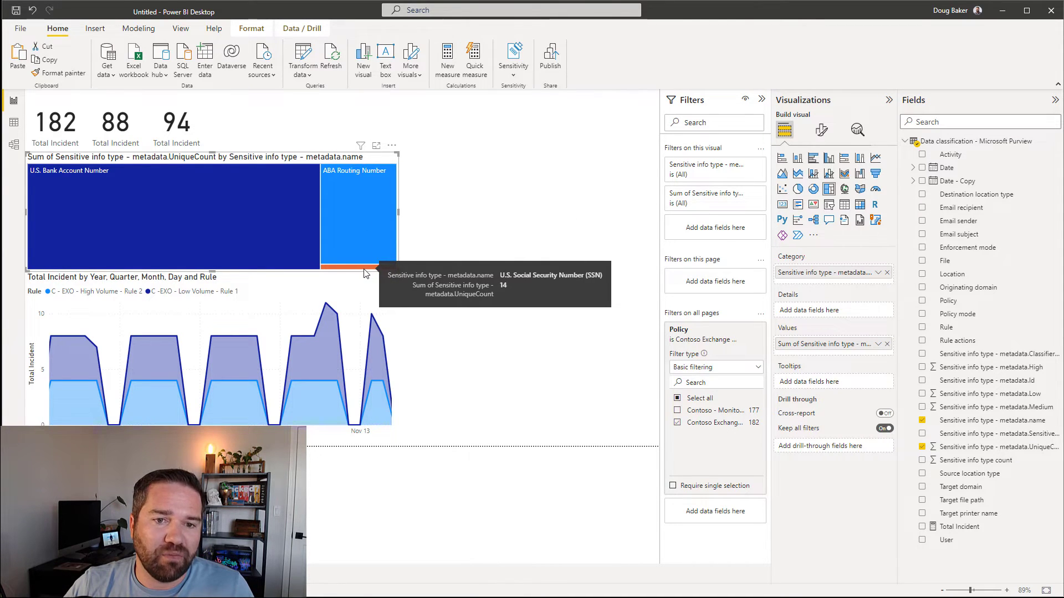
pyautogui.moveTo(211, 197)
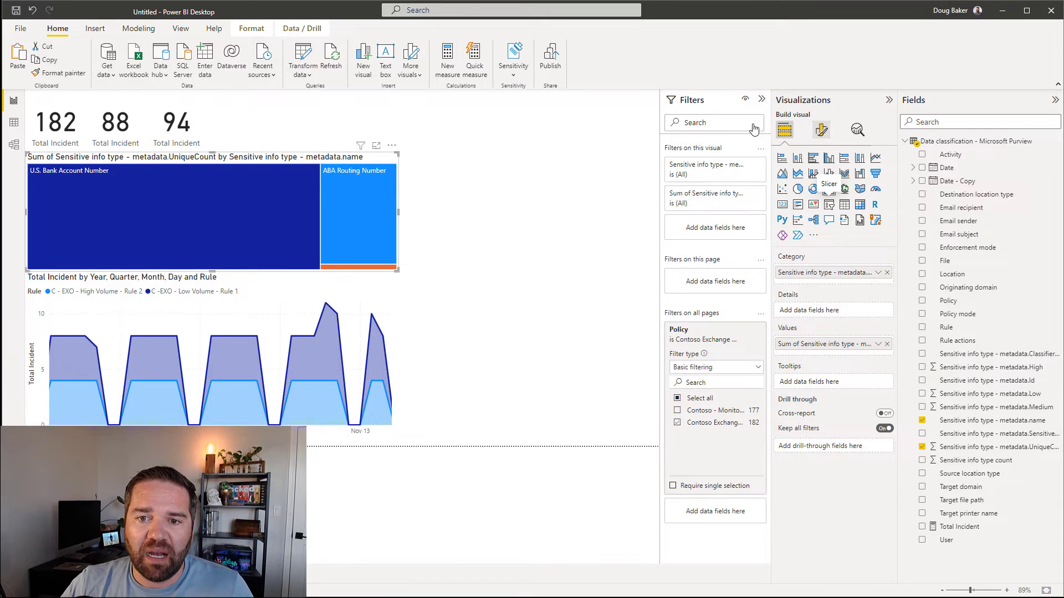
# Step: Change the treemap data label display units to show exact counts, then clear the ABA Routing Number cross-filter
pyautogui.click(821, 130)
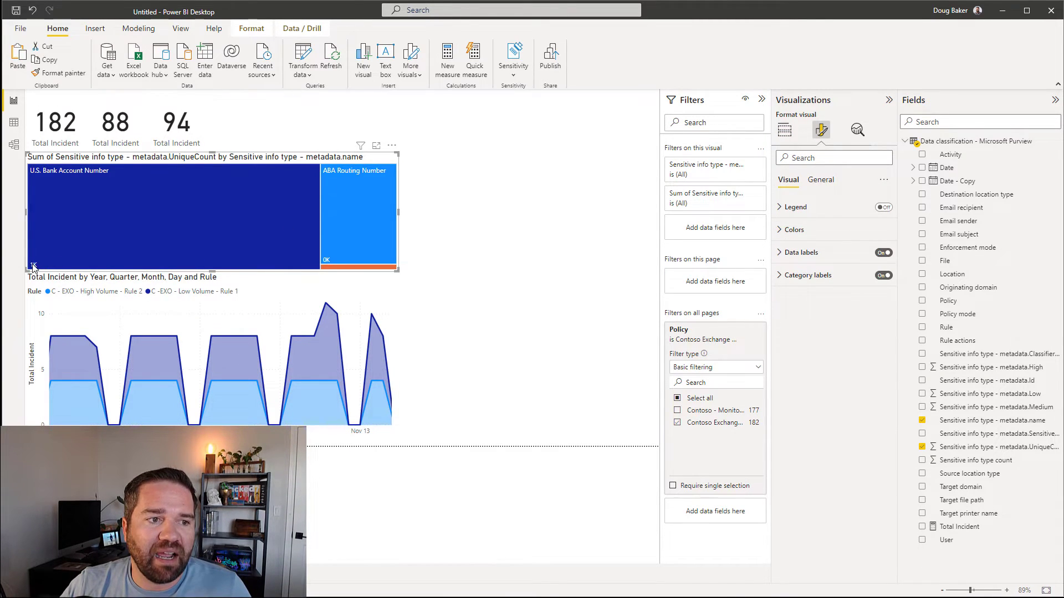
pyautogui.click(789, 253)
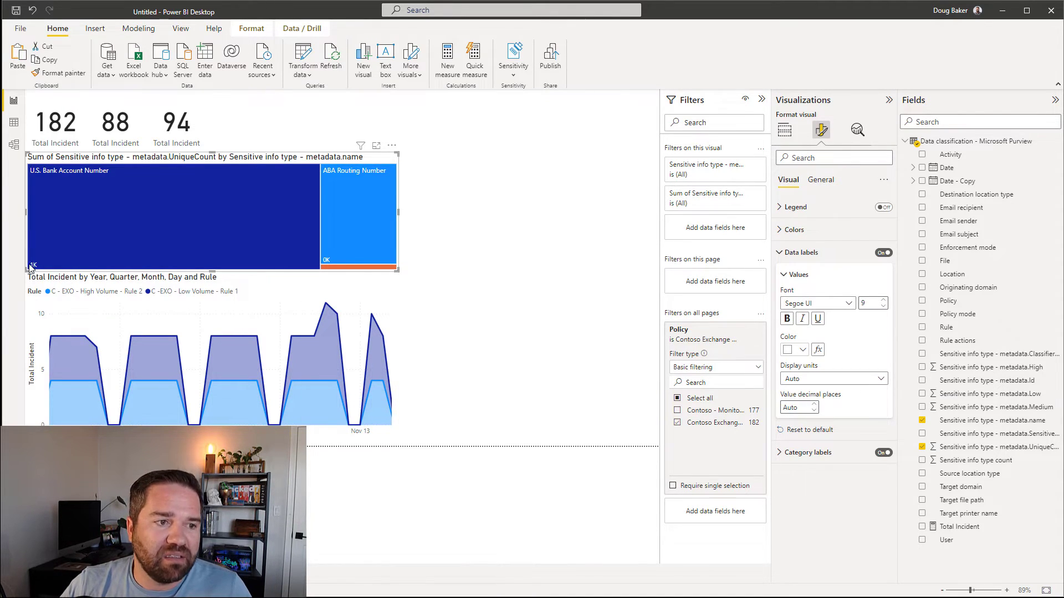
pyautogui.moveTo(328, 263)
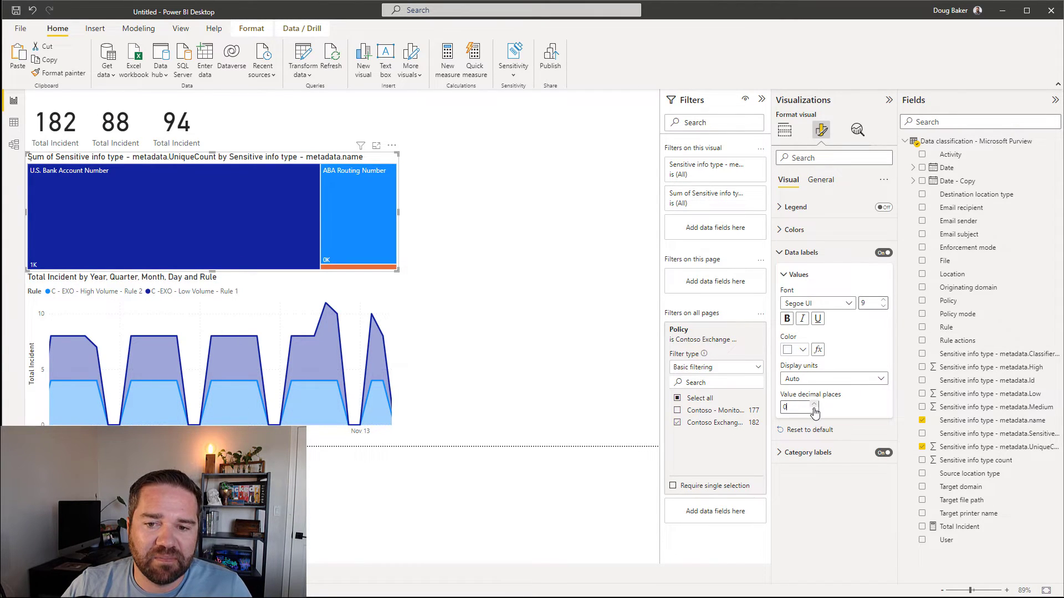
pyautogui.click(522, 255)
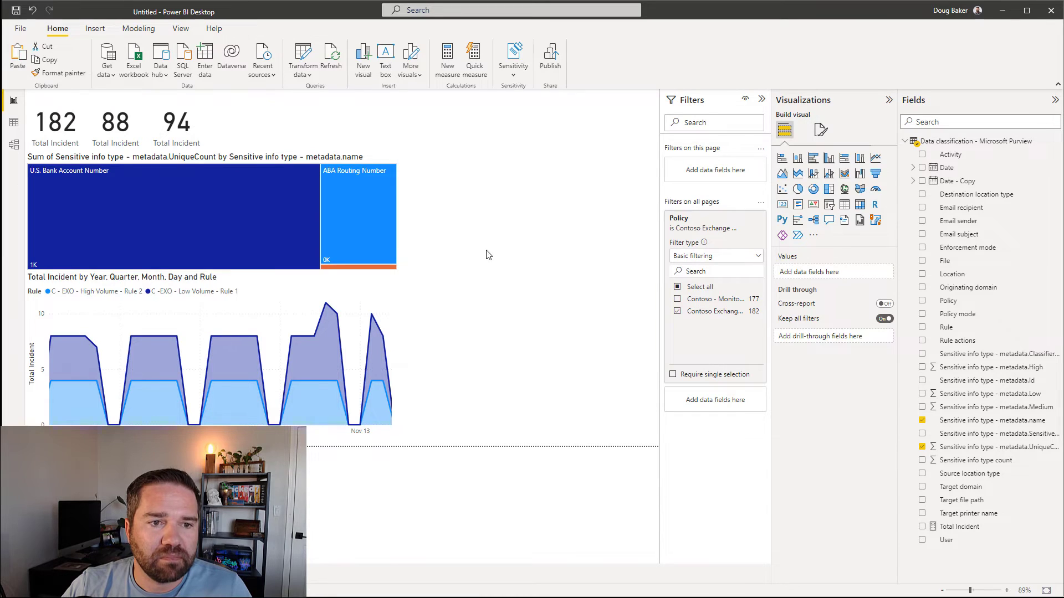
pyautogui.click(821, 130)
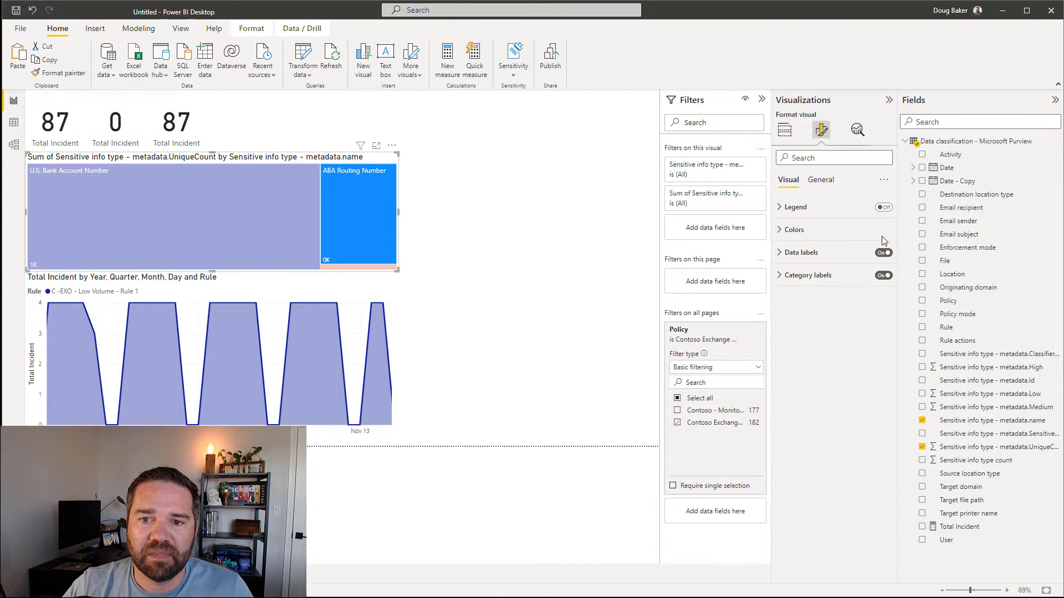
pyautogui.click(799, 254)
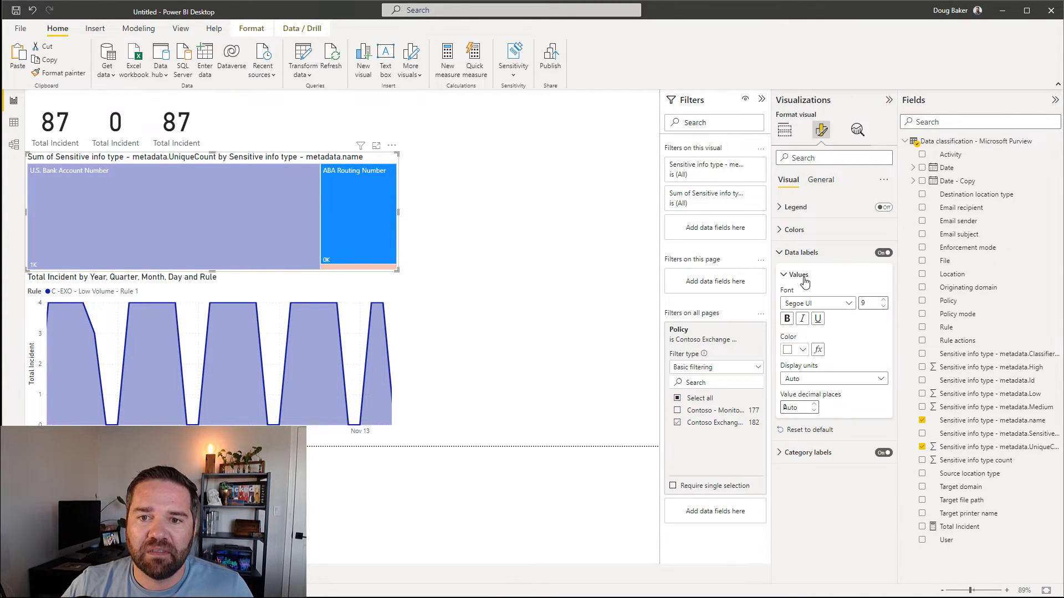
pyautogui.click(871, 377)
pyautogui.click(803, 409)
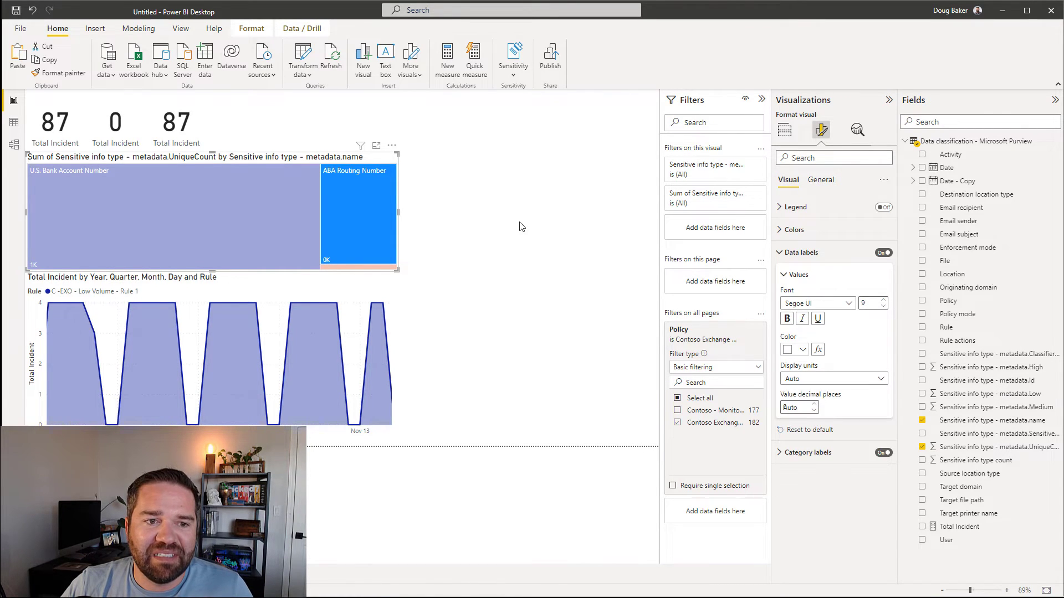
pyautogui.click(529, 233)
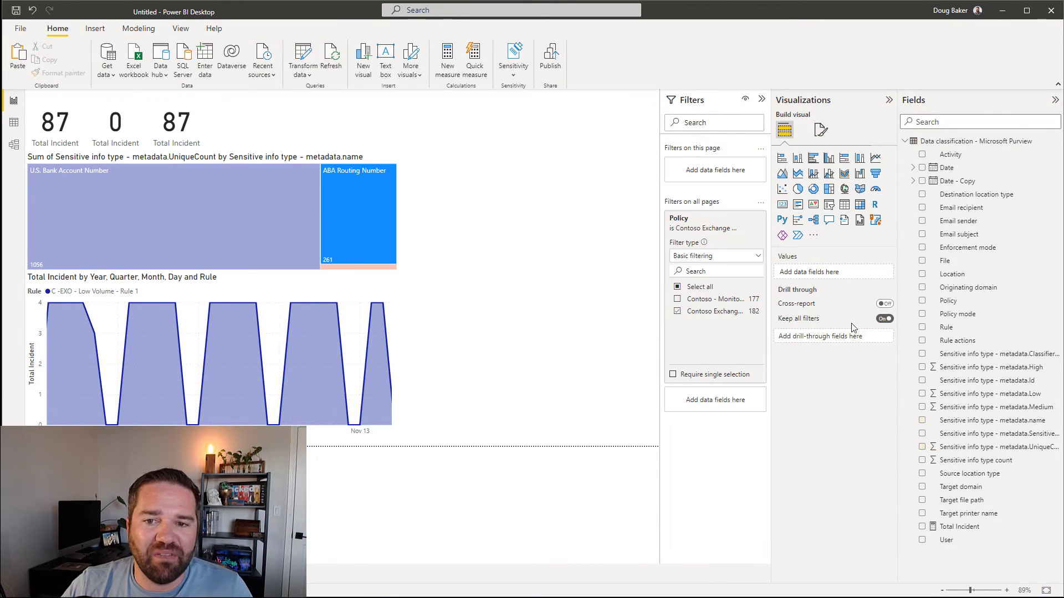
pyautogui.click(368, 224)
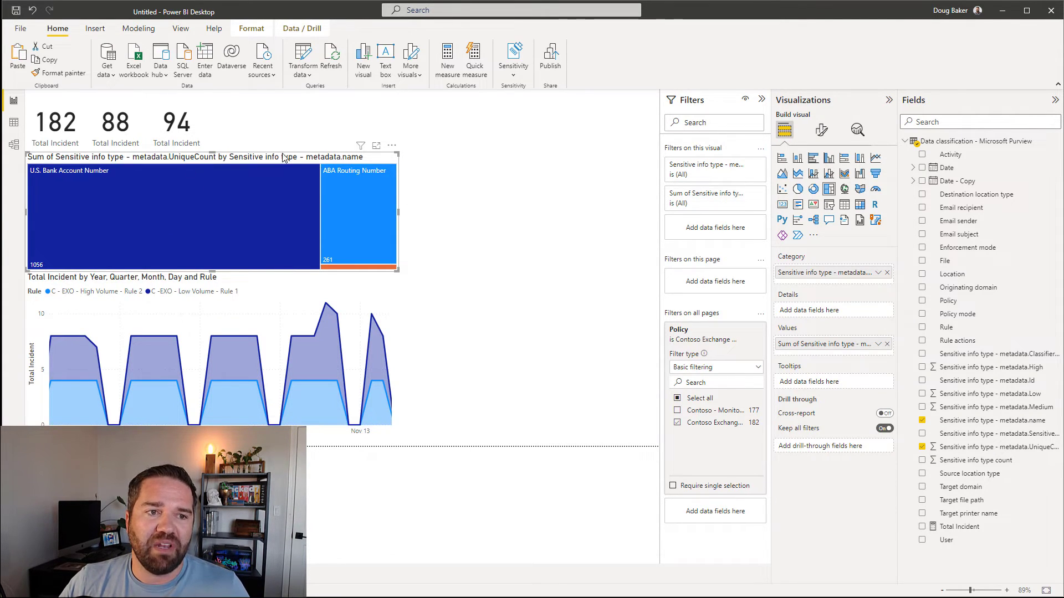
# Step: Replace the treemap's title text with 'SIT Incidents by Data'
pyautogui.click(824, 130)
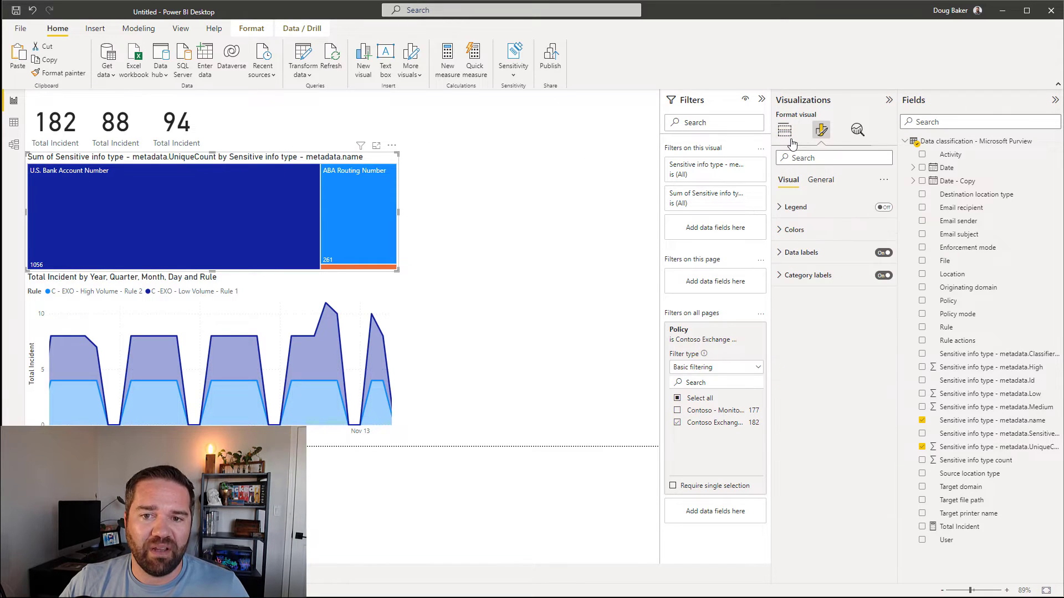
pyautogui.click(821, 181)
pyautogui.click(830, 230)
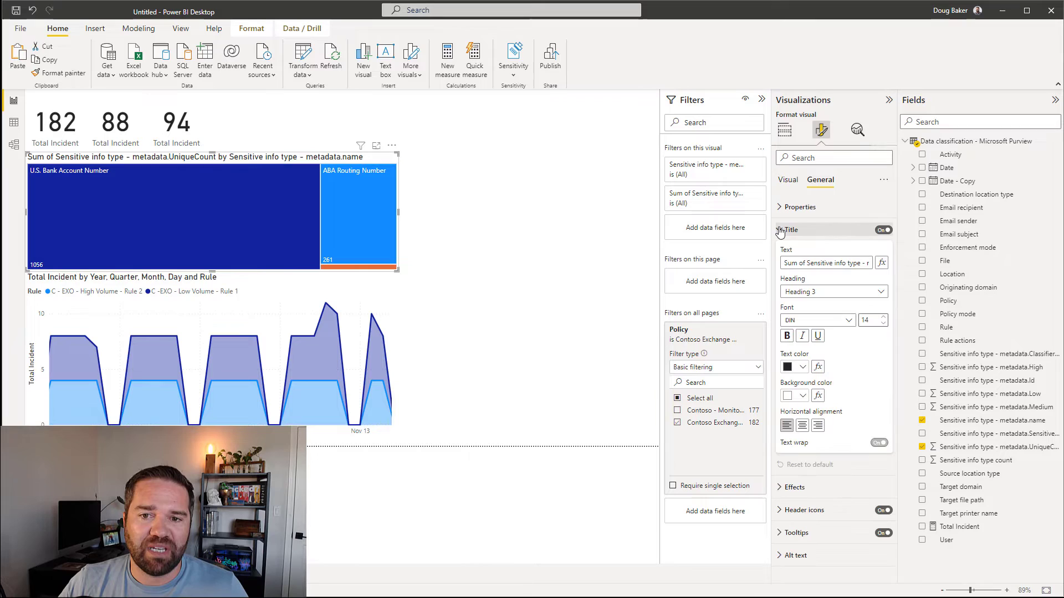
pyautogui.tripleClick(850, 264)
pyautogui.write('SIT')
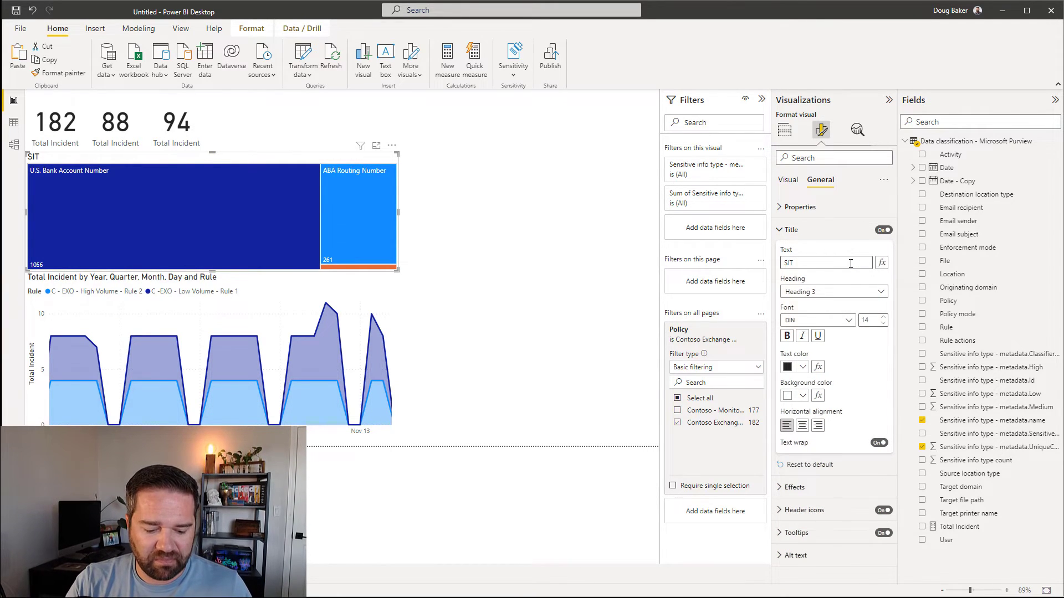
pyautogui.write(' Cou')
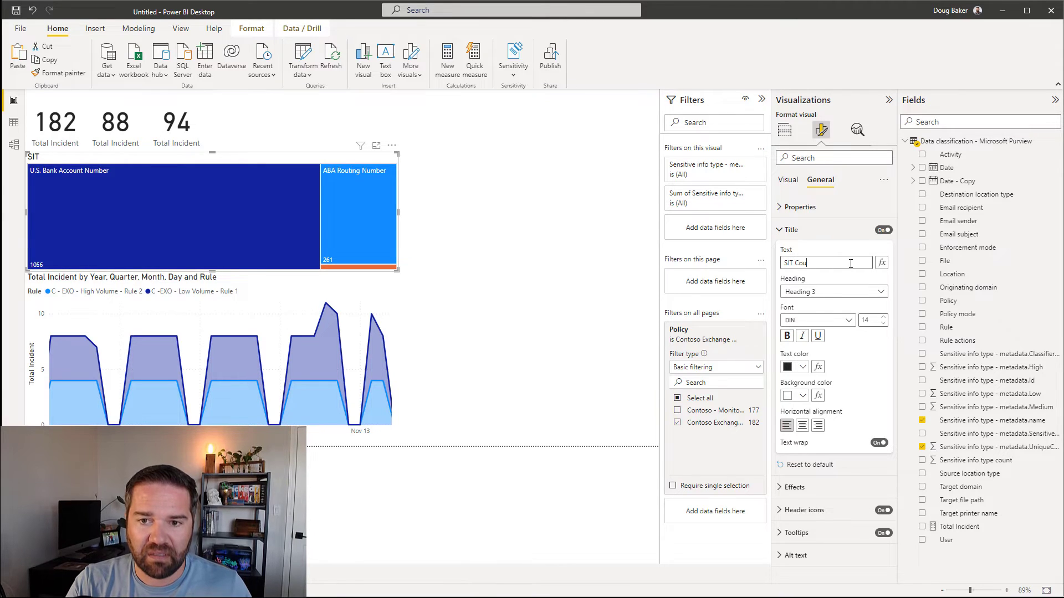
pyautogui.press('BackSpace')
pyautogui.press('BackSpace')
pyautogui.press('BackSpace')
pyautogui.write('Inciden')
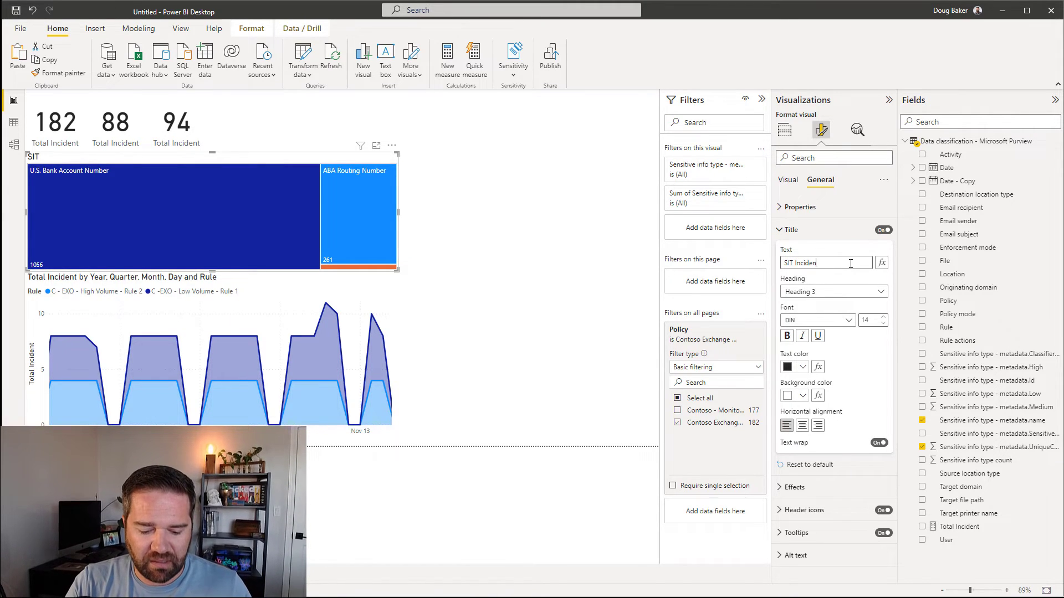
pyautogui.write('ts by DAta')
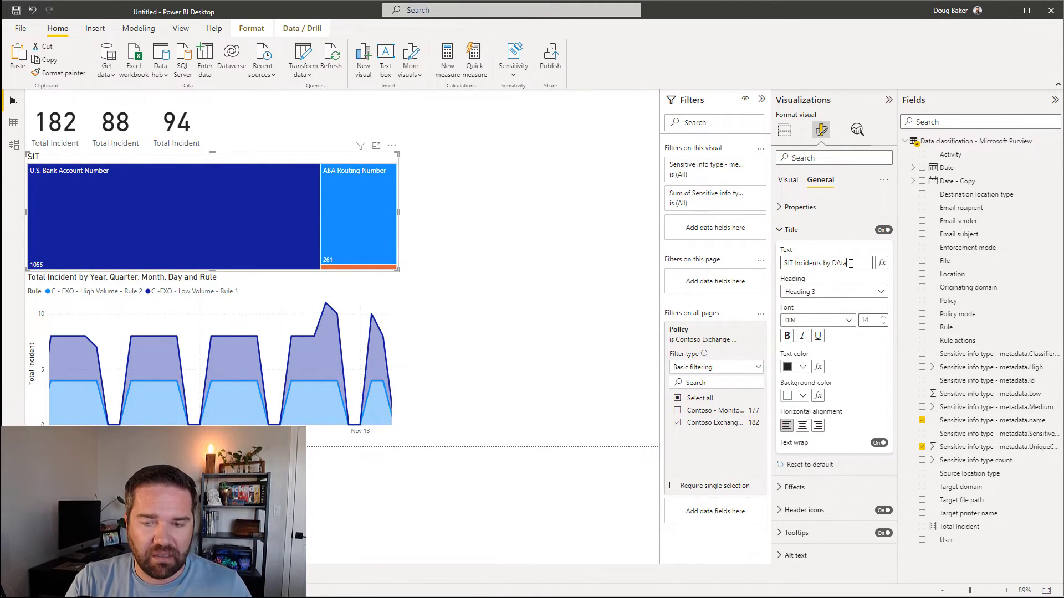
pyautogui.press('BackSpace')
pyautogui.press('BackSpace')
pyautogui.press('BackSpace')
pyautogui.write('a')
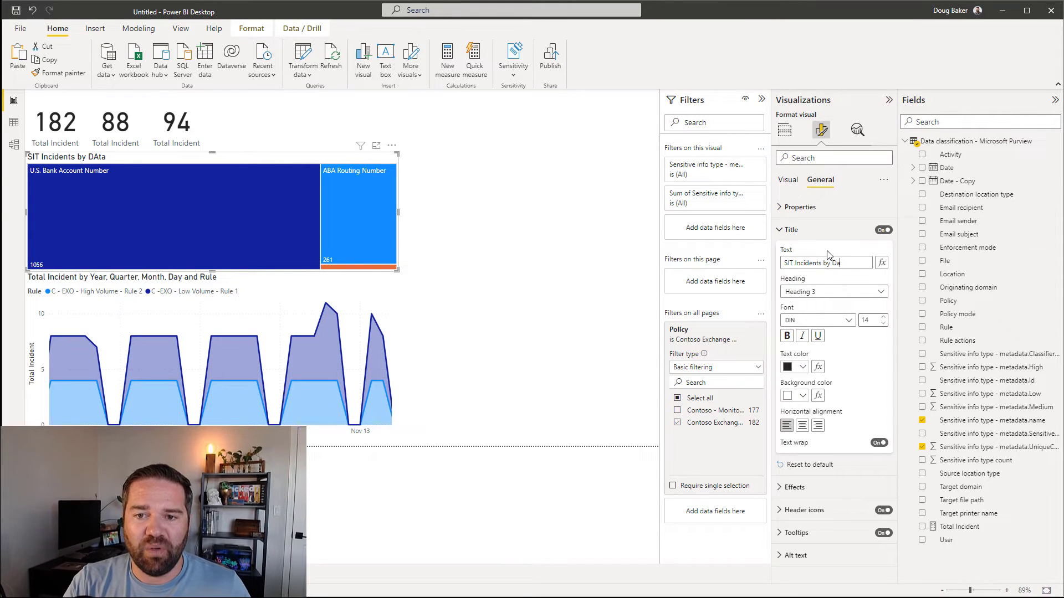
pyautogui.write('ta')
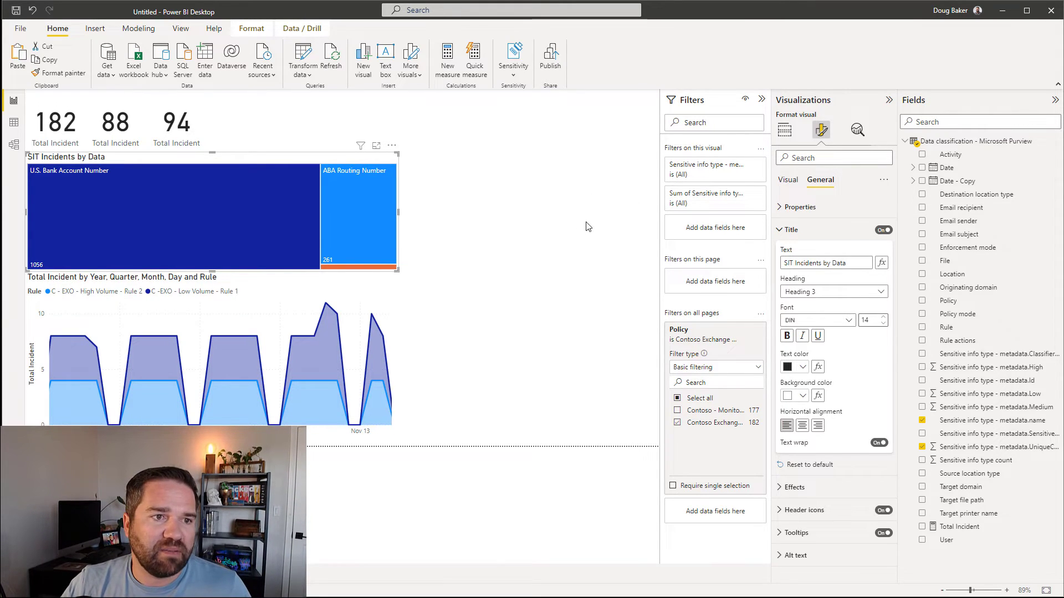
pyautogui.click(589, 227)
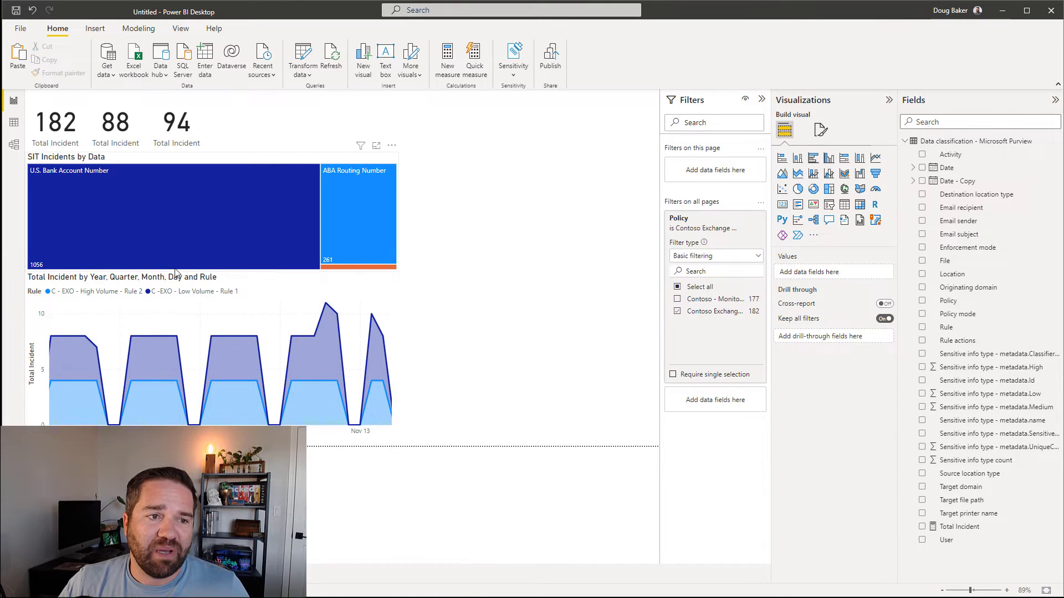
# Step: Cross-filter the page by the U.S. Bank Account Number and ABA Routing Number tiles, then clear it
pyautogui.click(141, 241)
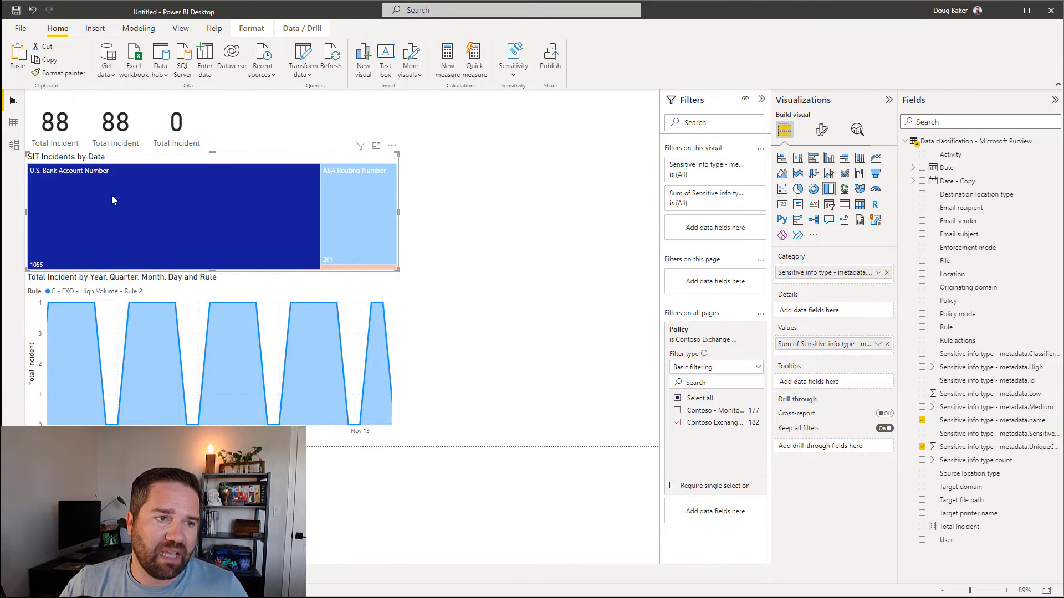
pyautogui.click(361, 198)
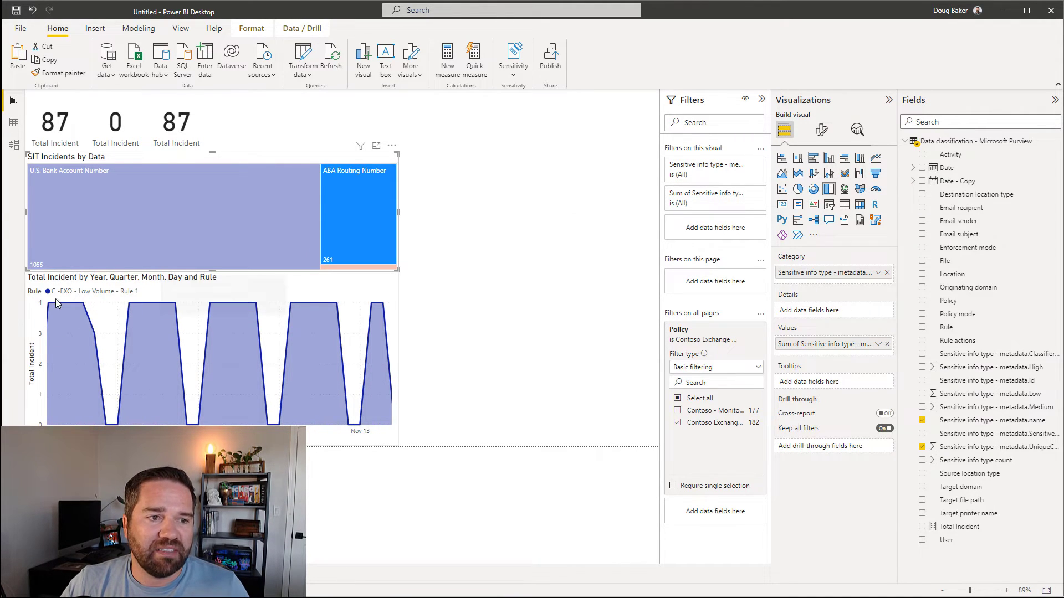
pyautogui.click(380, 195)
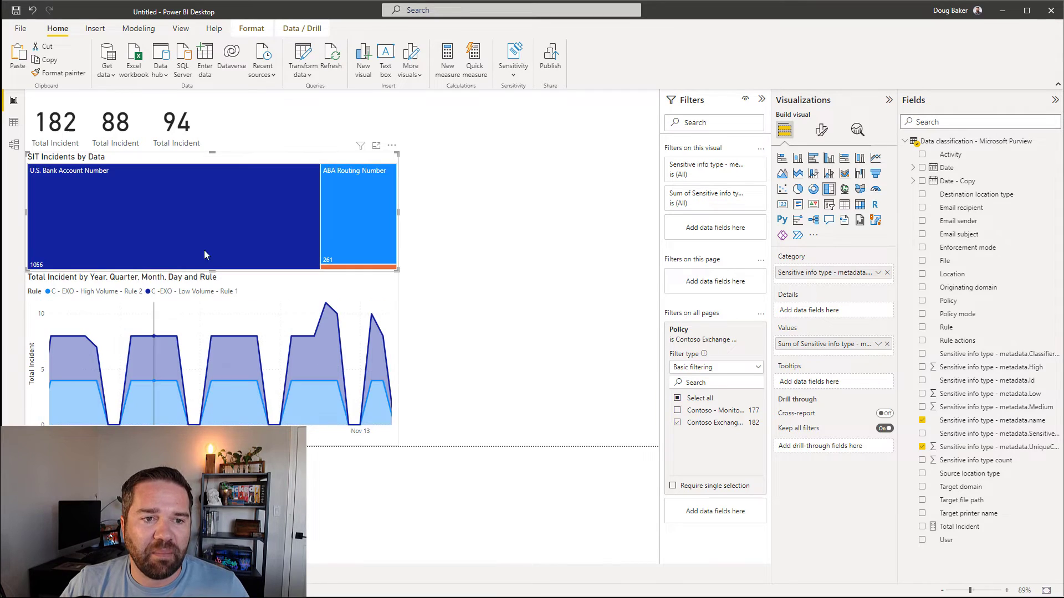
pyautogui.click(488, 311)
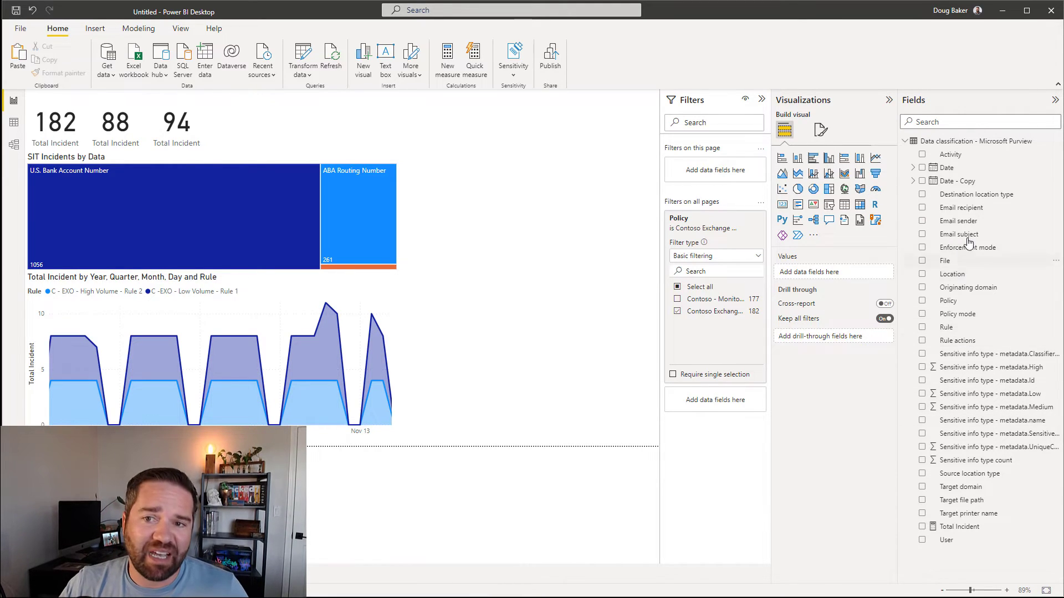
# Step: Add a table of Email sender with Total Incident and place it beside the line chart
pyautogui.click(922, 220)
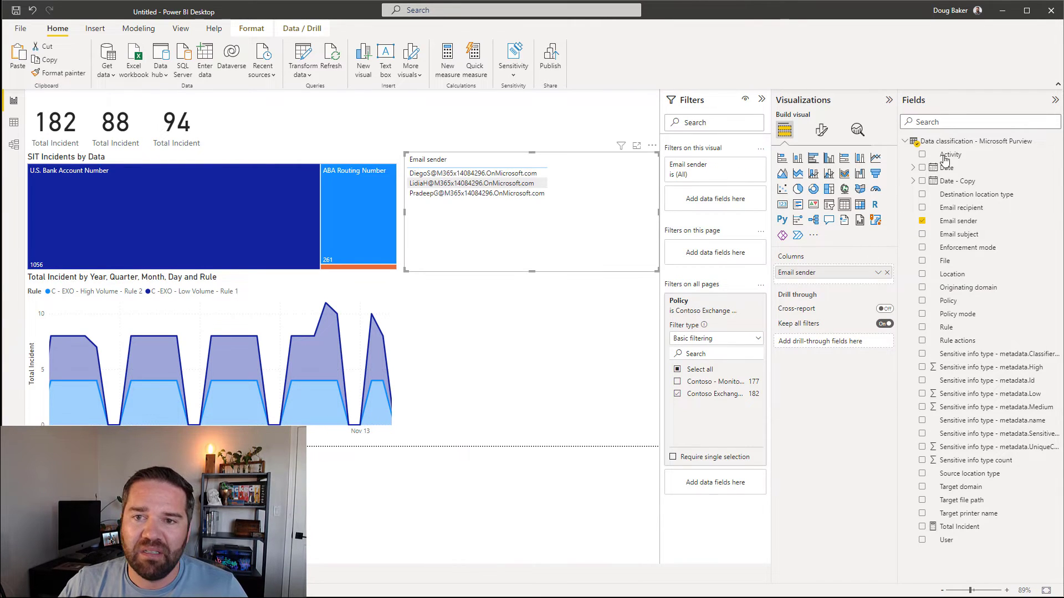
pyautogui.click(922, 526)
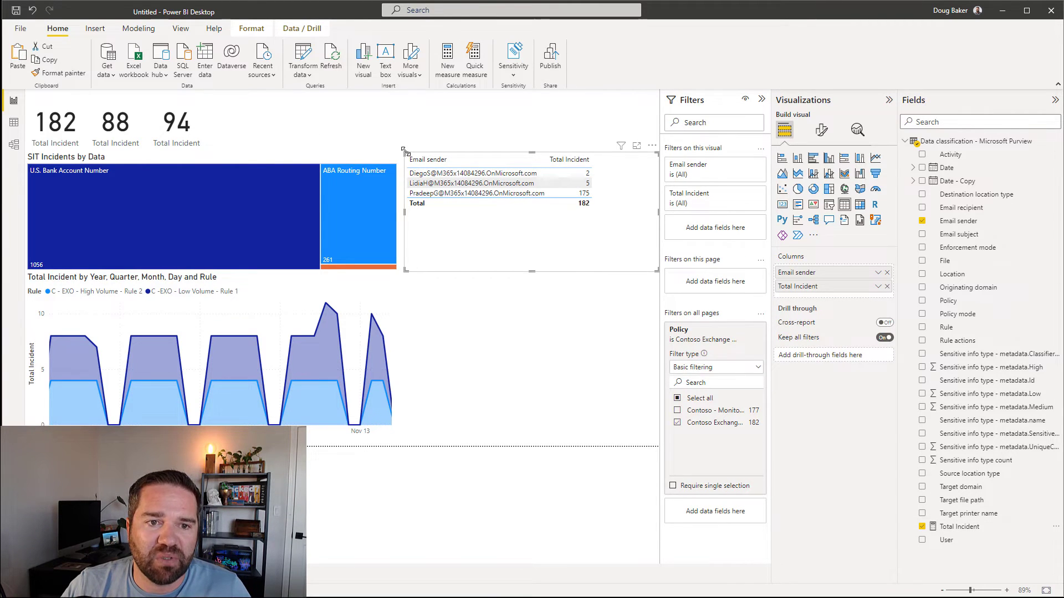
pyautogui.moveTo(404, 150); pyautogui.dragTo(452, 149)
pyautogui.moveTo(529, 160); pyautogui.dragTo(539, 347)
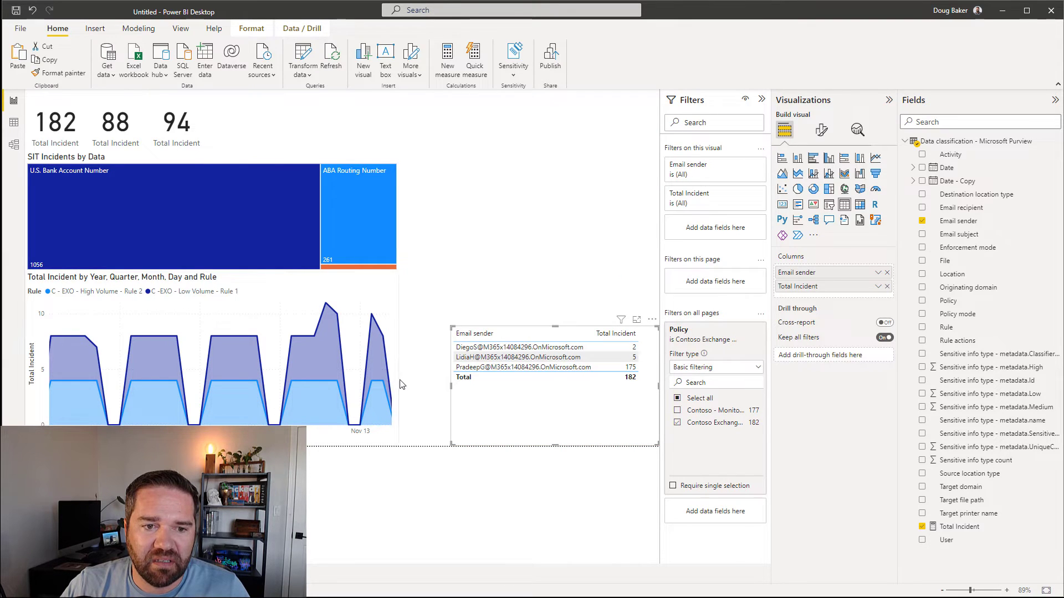
# Step: Widen the line chart and the treemap to line up with the sender table
pyautogui.click(400, 365)
pyautogui.moveTo(398, 359); pyautogui.dragTo(449, 362)
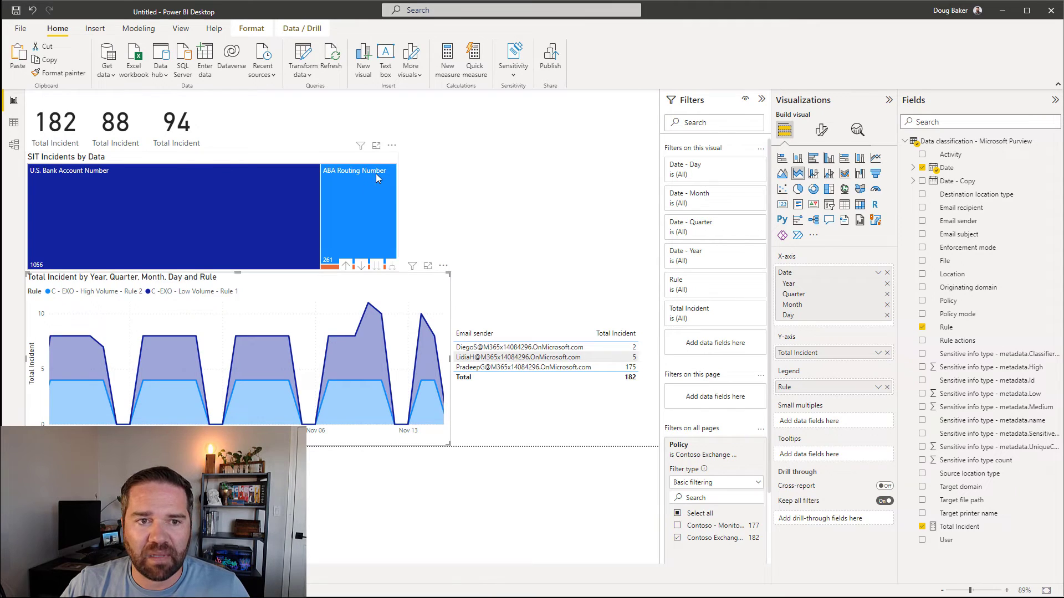
pyautogui.click(396, 157)
pyautogui.moveTo(397, 152); pyautogui.dragTo(449, 158)
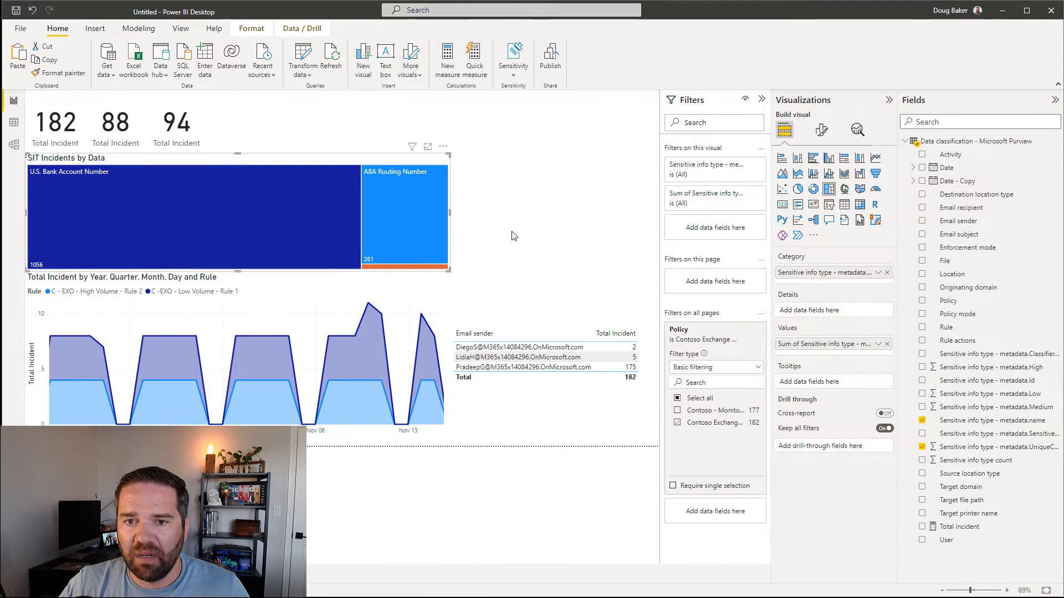
pyautogui.click(628, 233)
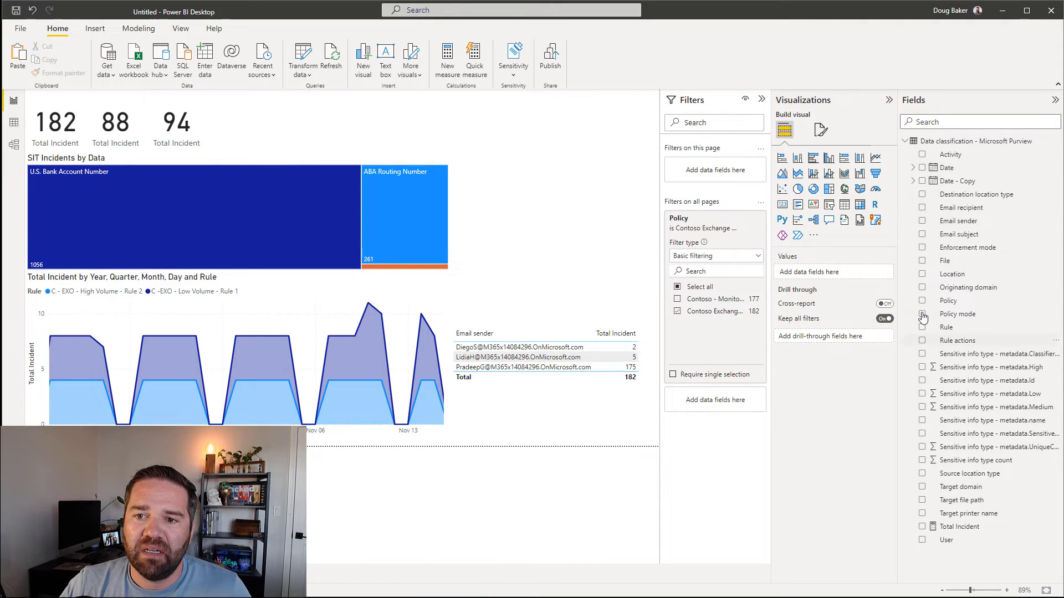
# Step: Add a donut chart of the metadata.High, metadata.Low and metadata.Medium sums
pyautogui.click(813, 189)
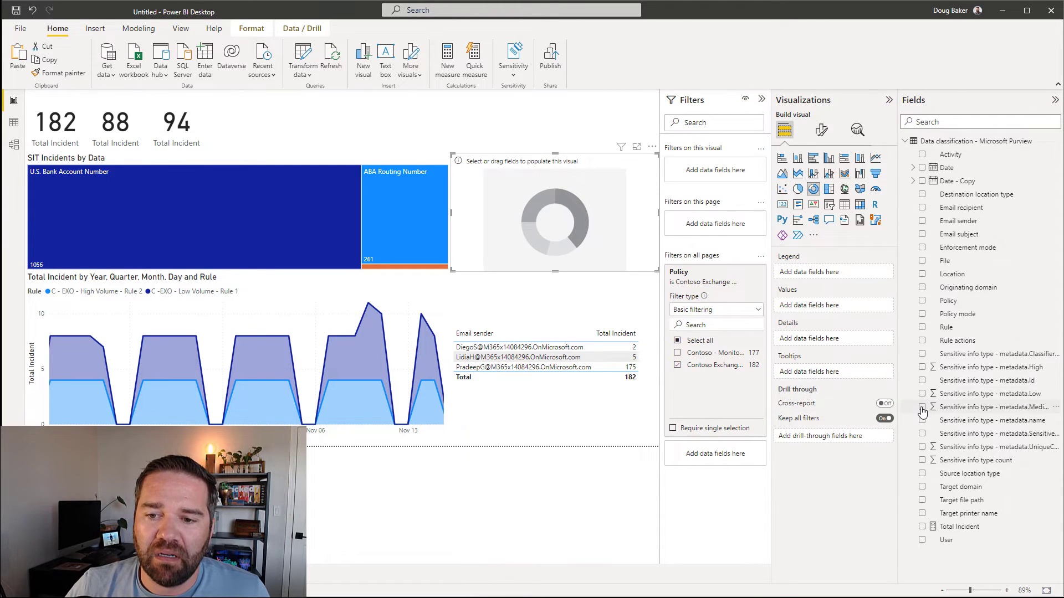
pyautogui.click(922, 367)
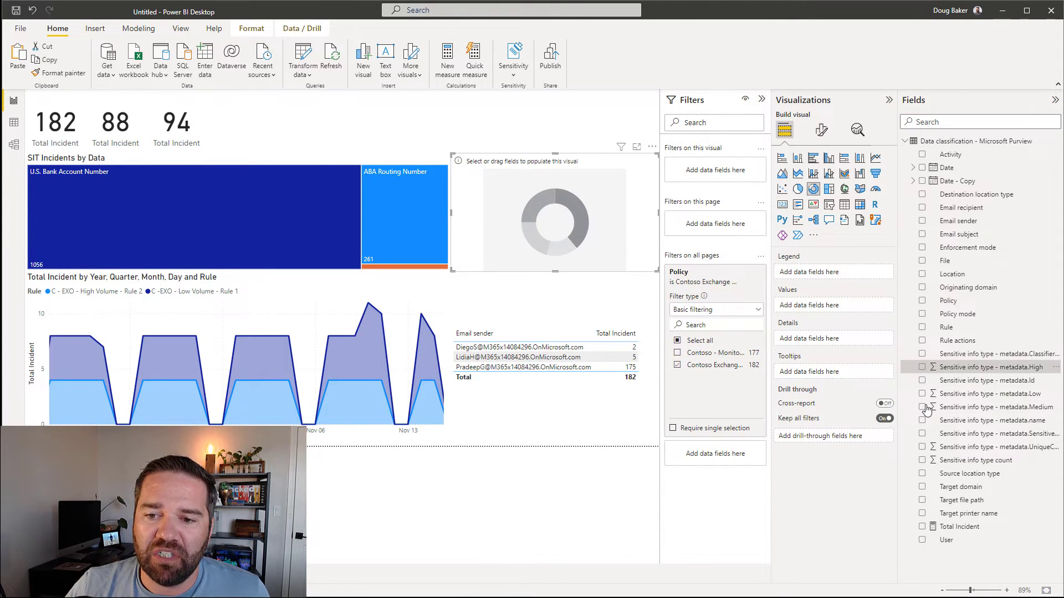
pyautogui.click(921, 393)
pyautogui.click(922, 406)
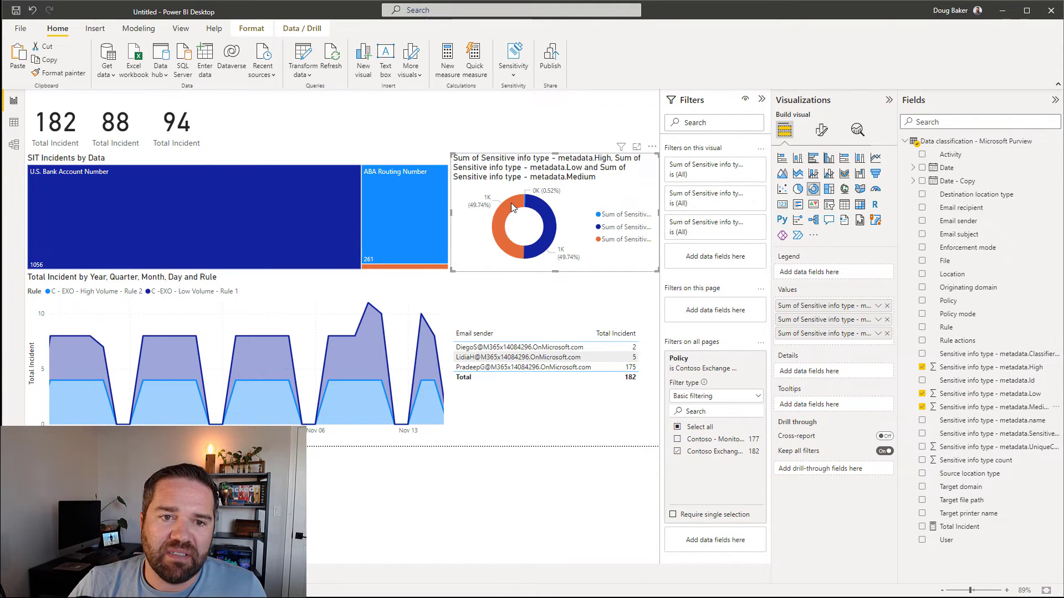
pyautogui.moveTo(512, 206)
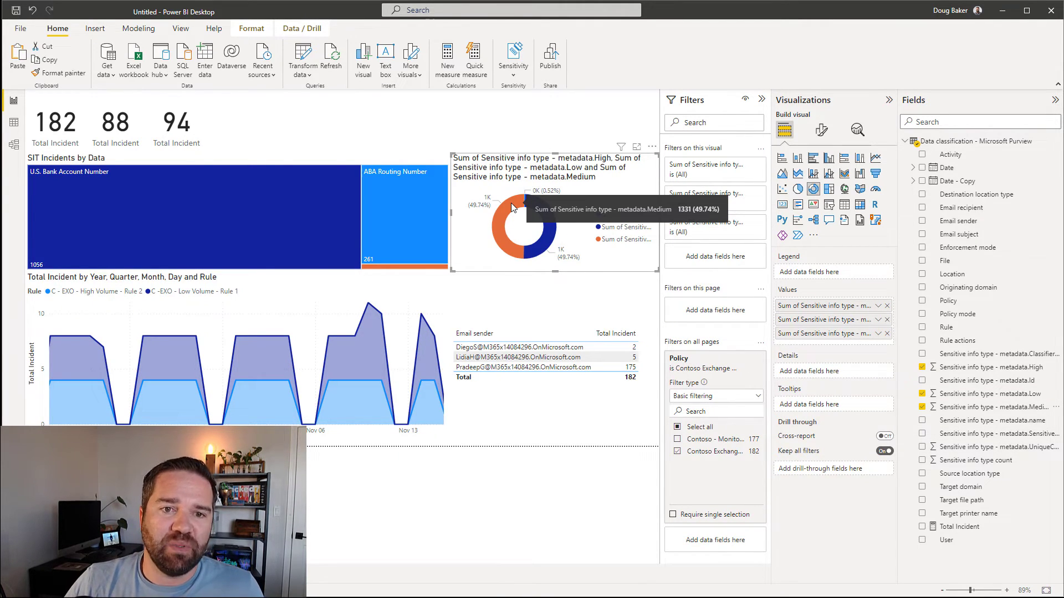
pyautogui.moveTo(551, 220)
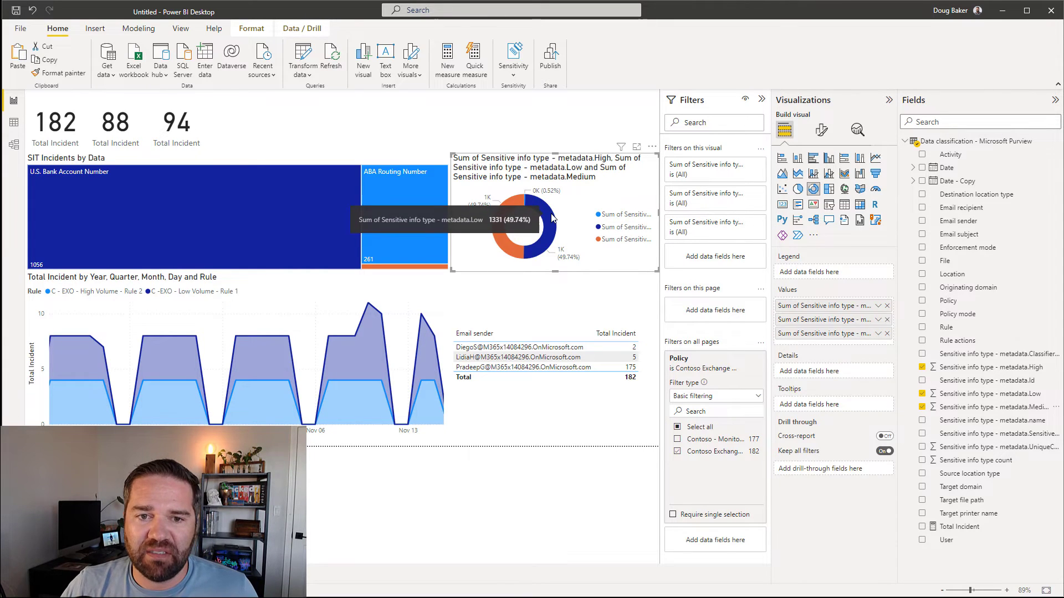
# Step: Hide the donut chart's title and make it slightly shorter from the top
pyautogui.click(13, 122)
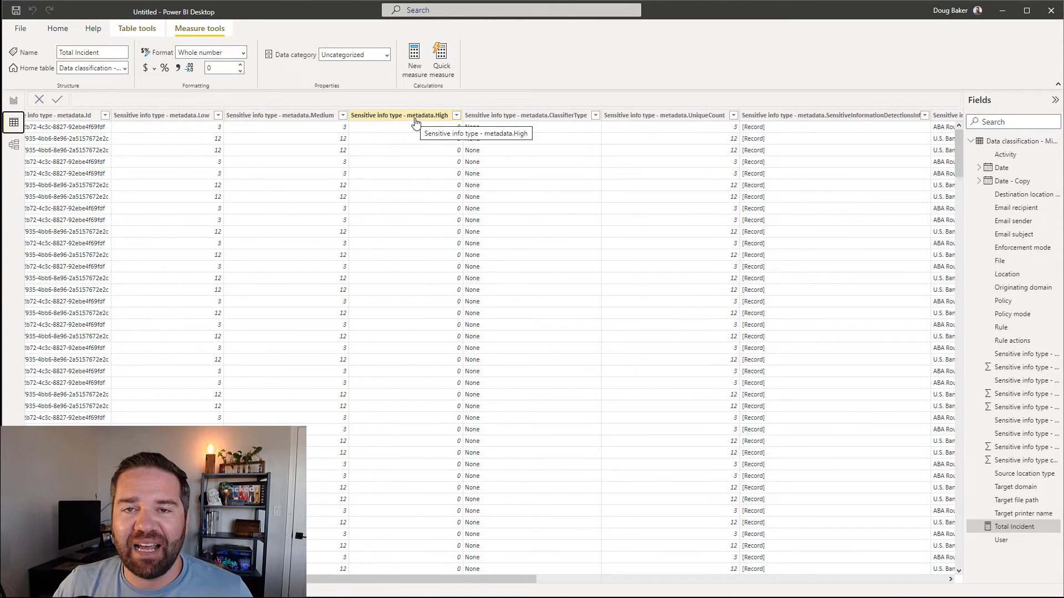
pyautogui.click(14, 100)
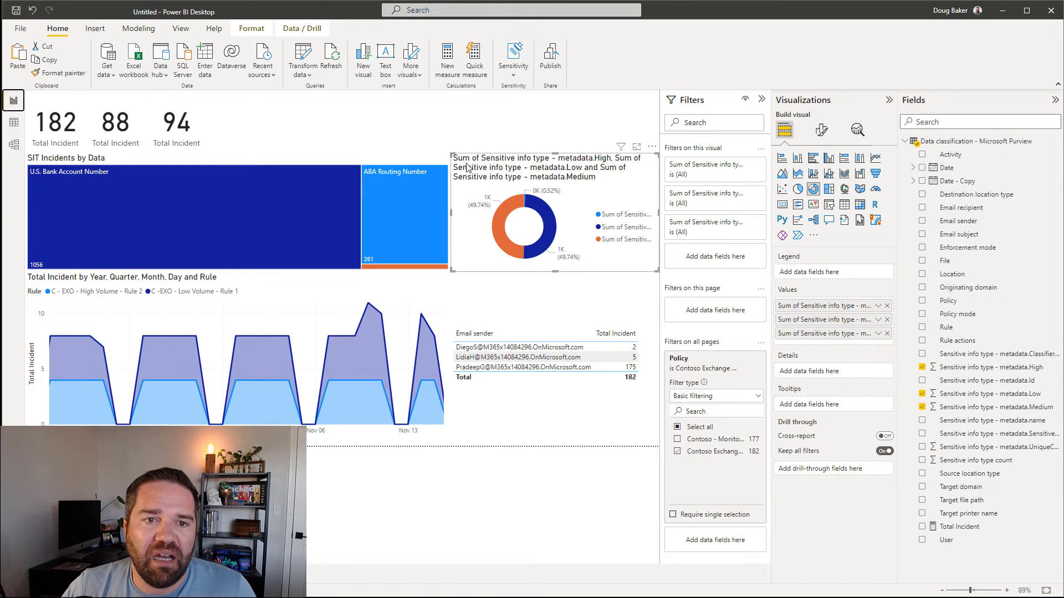
pyautogui.click(821, 129)
pyautogui.click(820, 179)
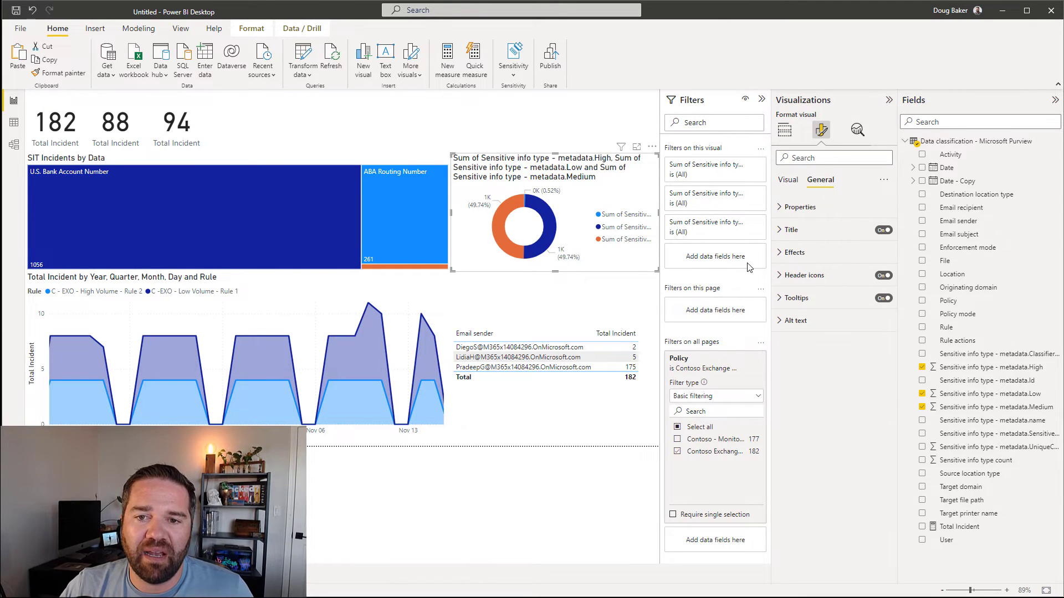
pyautogui.click(883, 230)
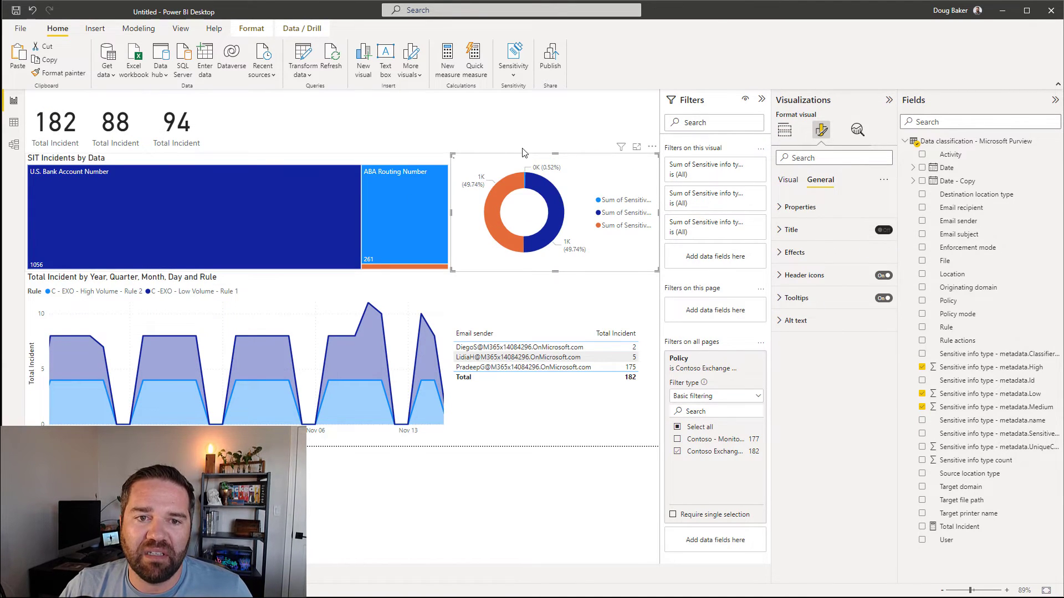
pyautogui.moveTo(554, 155); pyautogui.dragTo(555, 168)
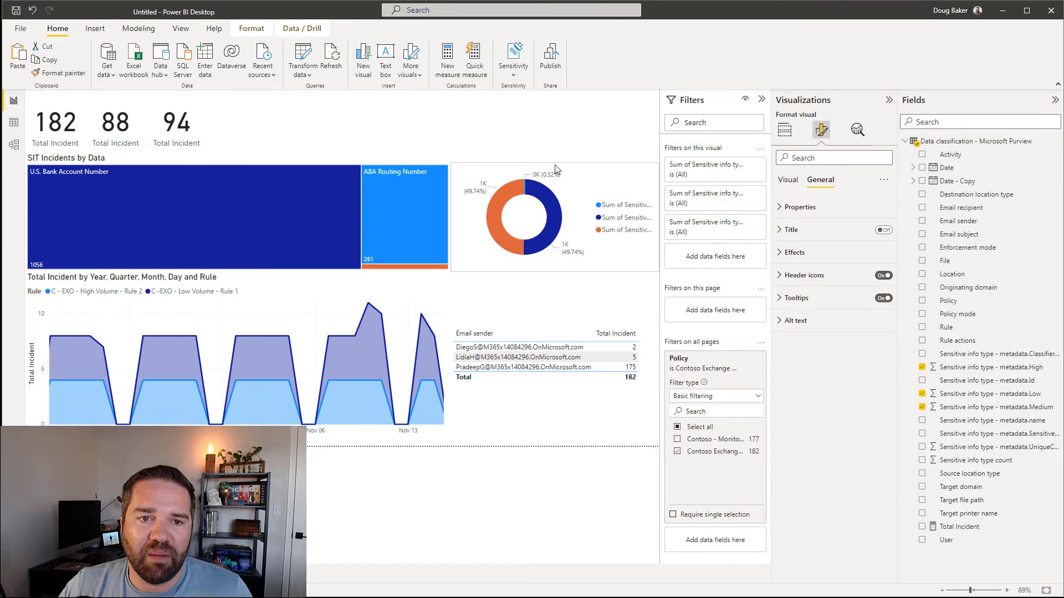
pyautogui.click(314, 134)
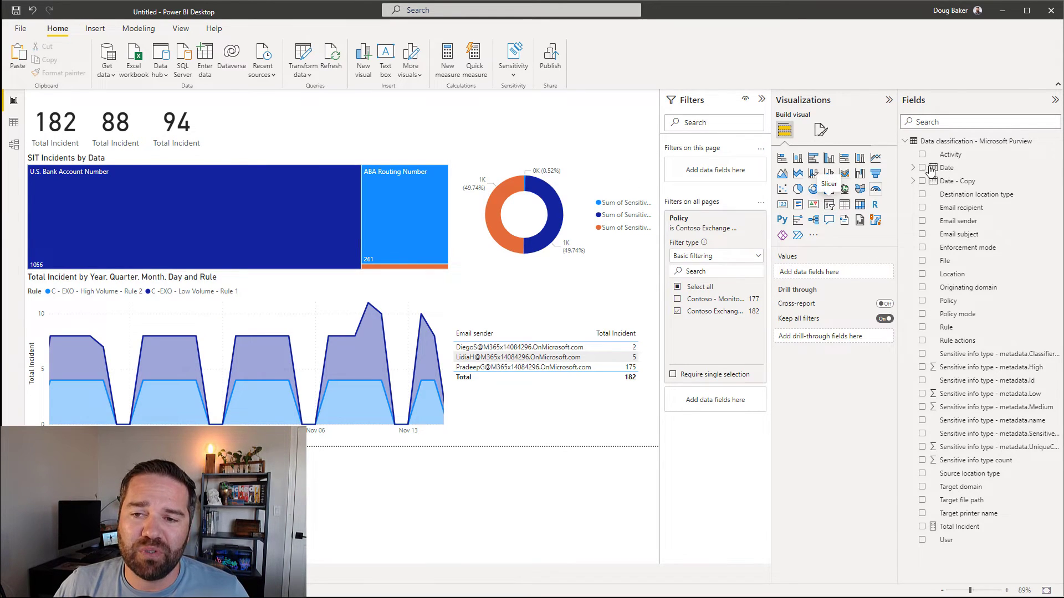
# Step: Add a widened Date slicer at the top, trying Dropdown style before keeping List
pyautogui.moveTo(946, 169); pyautogui.dragTo(460, 125)
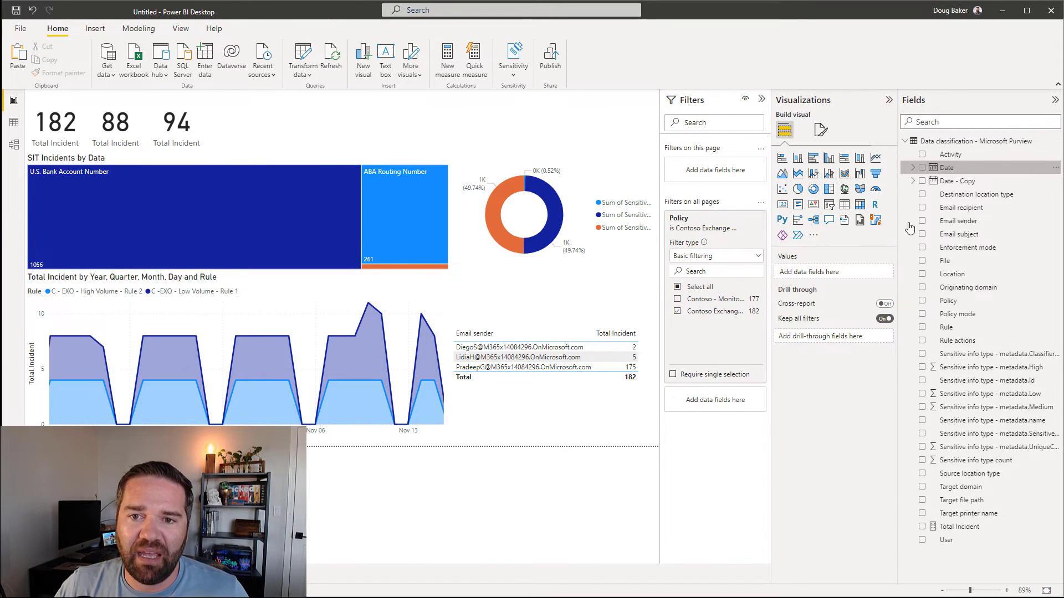
pyautogui.click(830, 206)
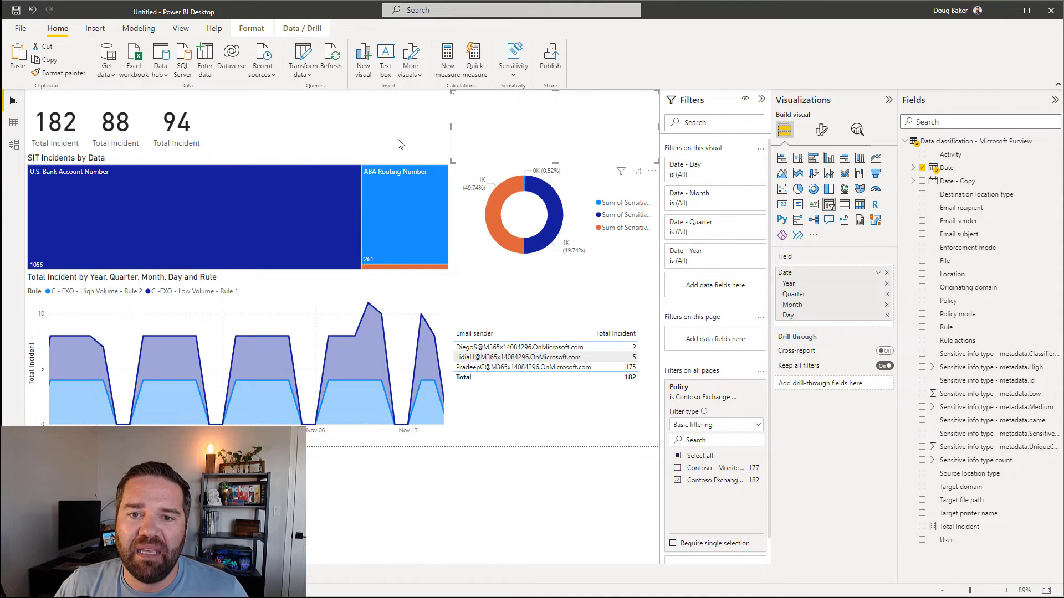
pyautogui.moveTo(452, 126); pyautogui.dragTo(396, 126)
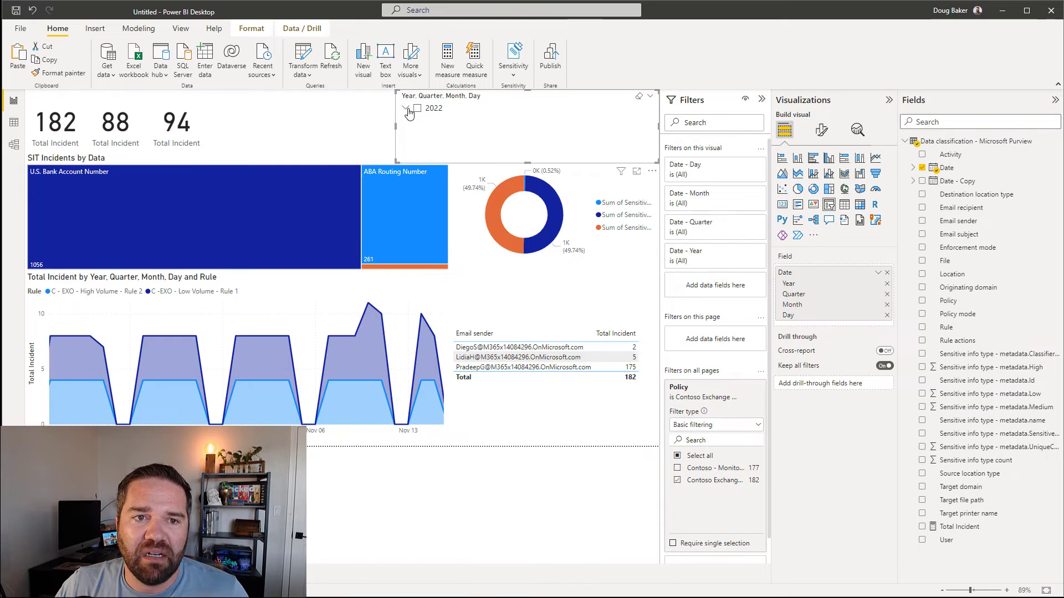
pyautogui.click(405, 108)
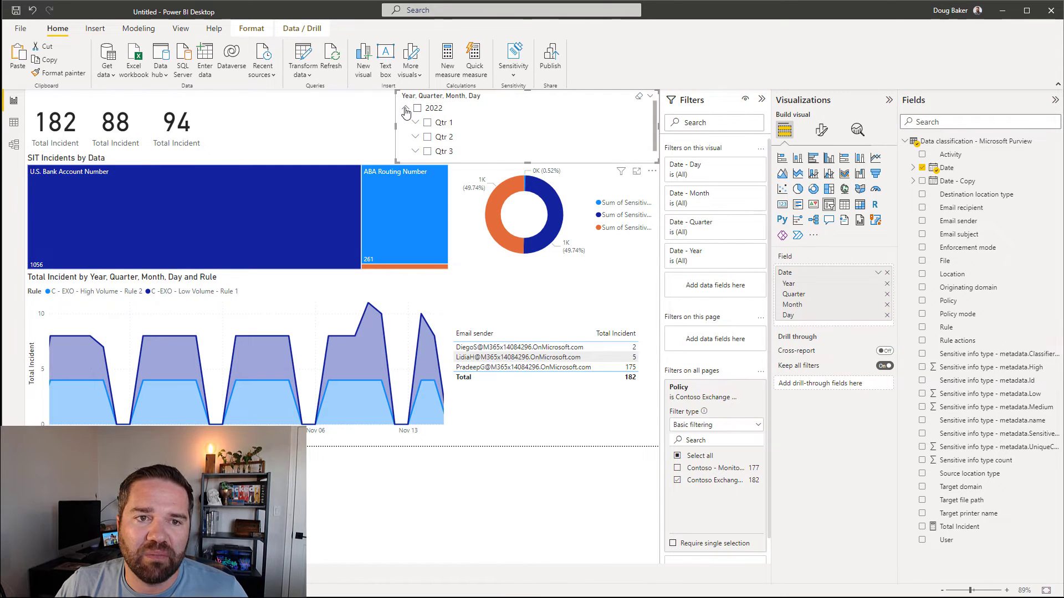
pyautogui.click(405, 110)
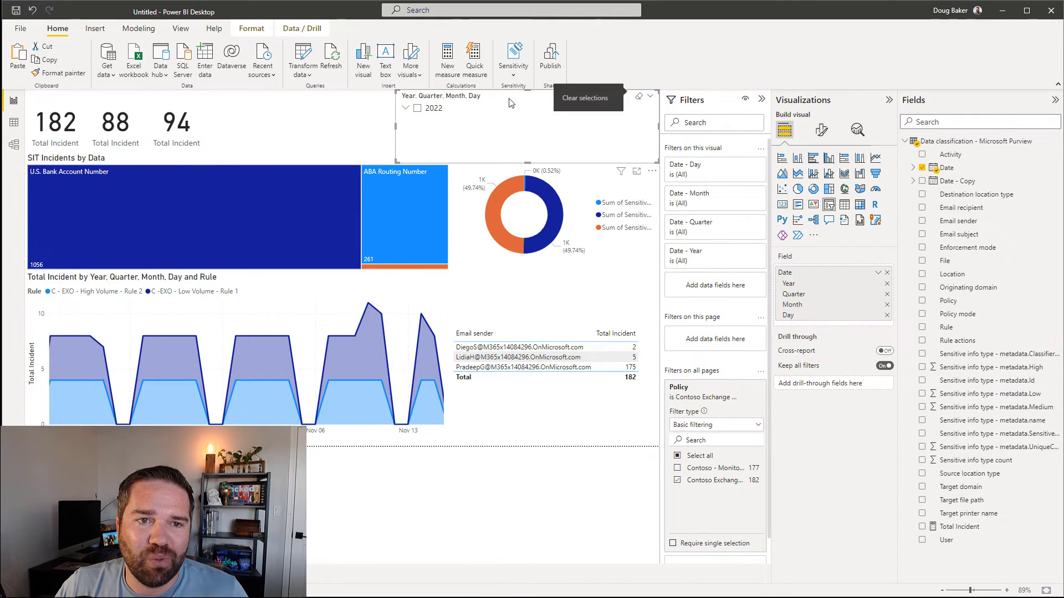
pyautogui.click(650, 101)
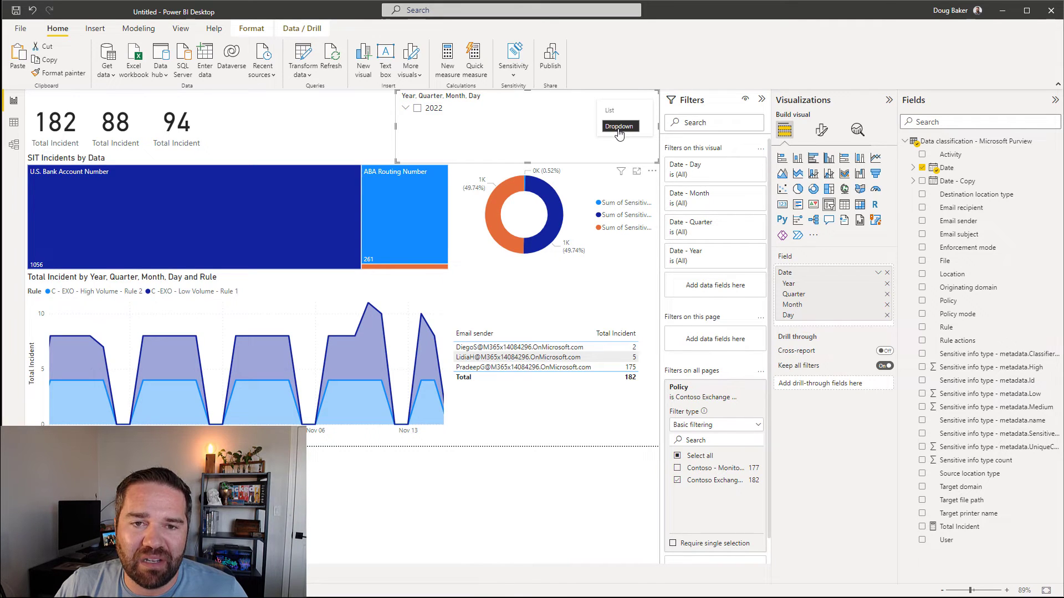
pyautogui.click(619, 128)
pyautogui.click(651, 100)
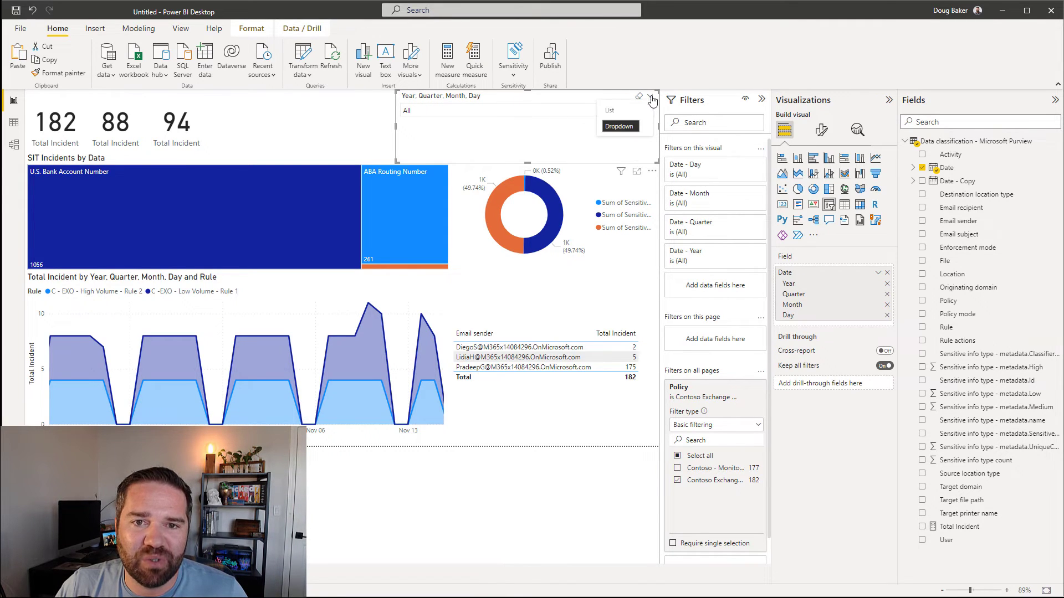
pyautogui.click(619, 110)
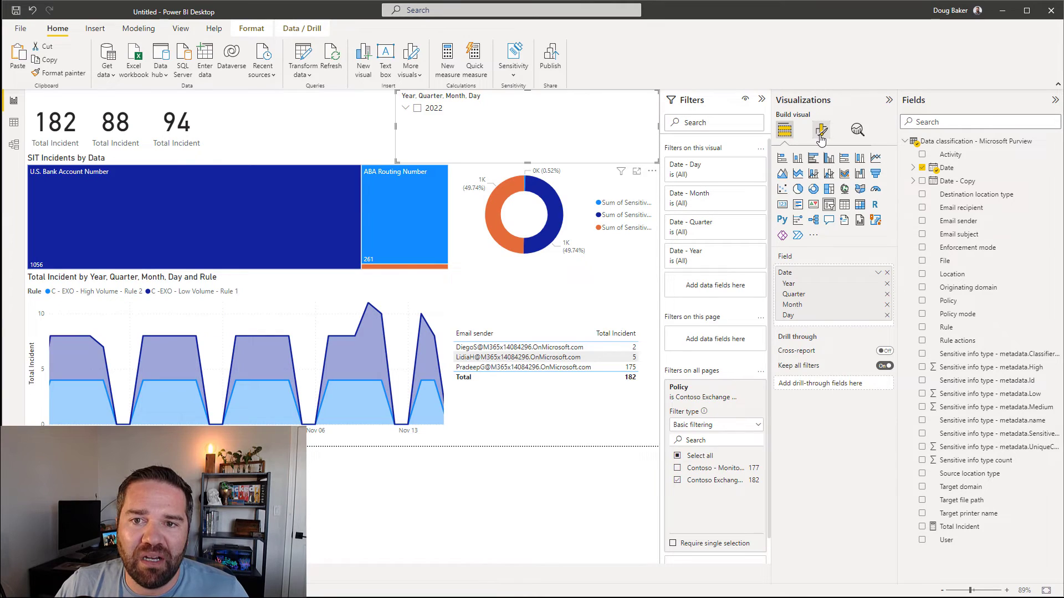
# Step: Review the slicer's header and selection settings, then swap the date hierarchy for the plain Date field
pyautogui.click(821, 131)
pyautogui.click(780, 230)
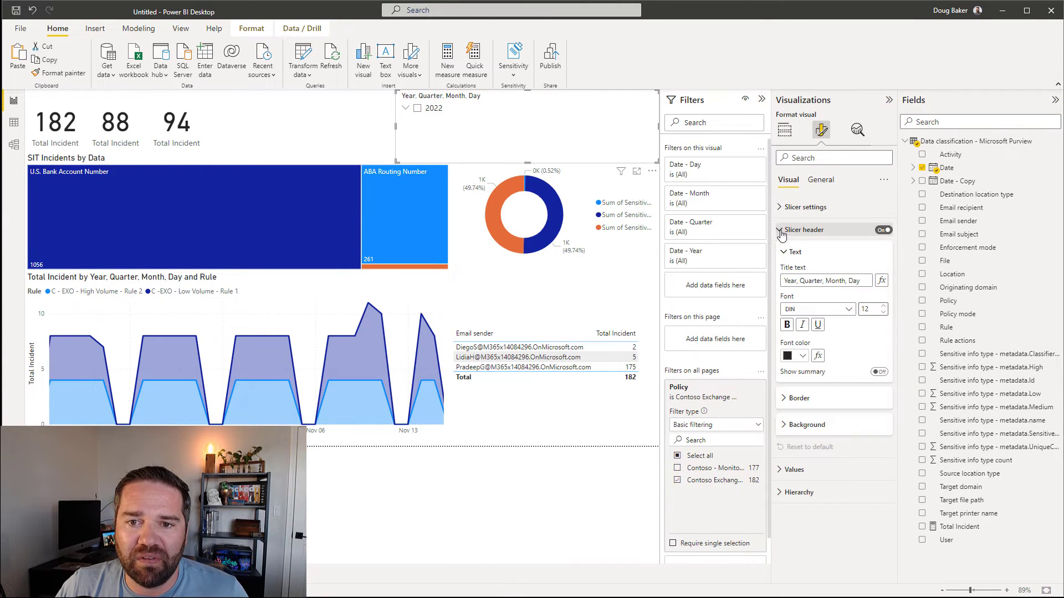
pyautogui.click(810, 185)
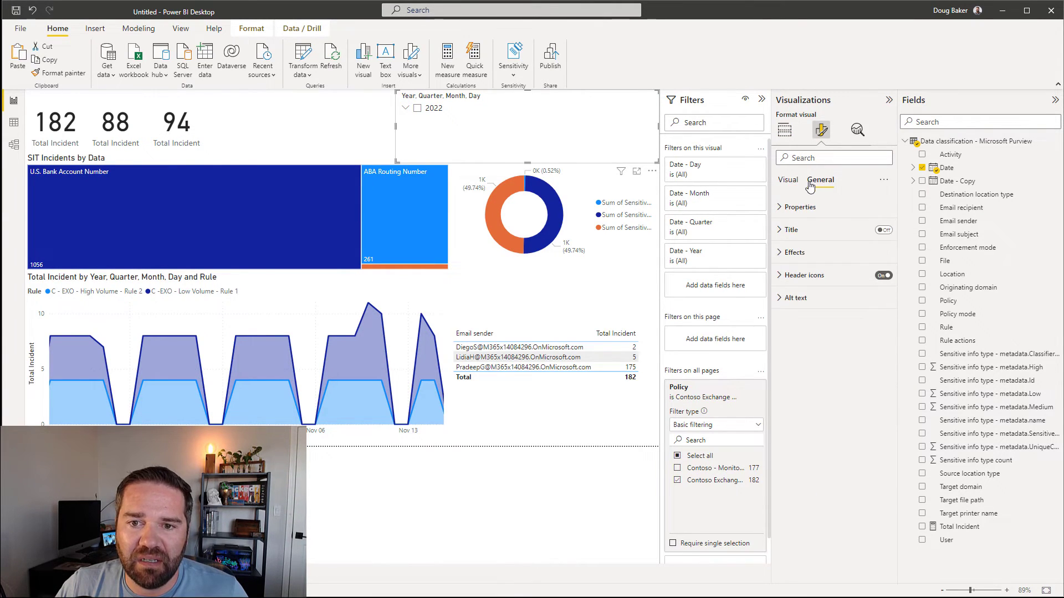
pyautogui.click(790, 180)
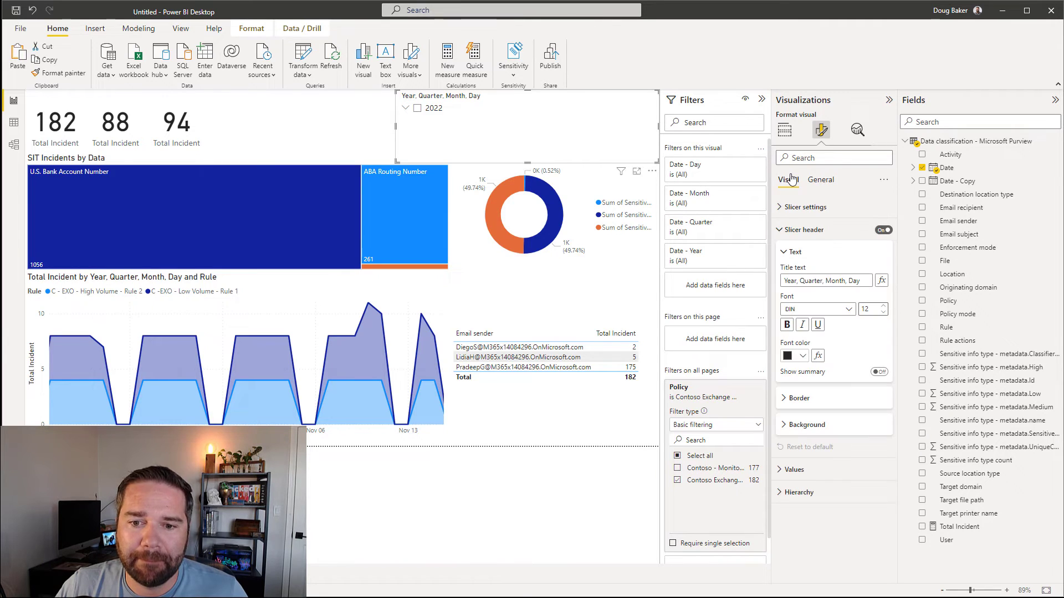
pyautogui.click(791, 131)
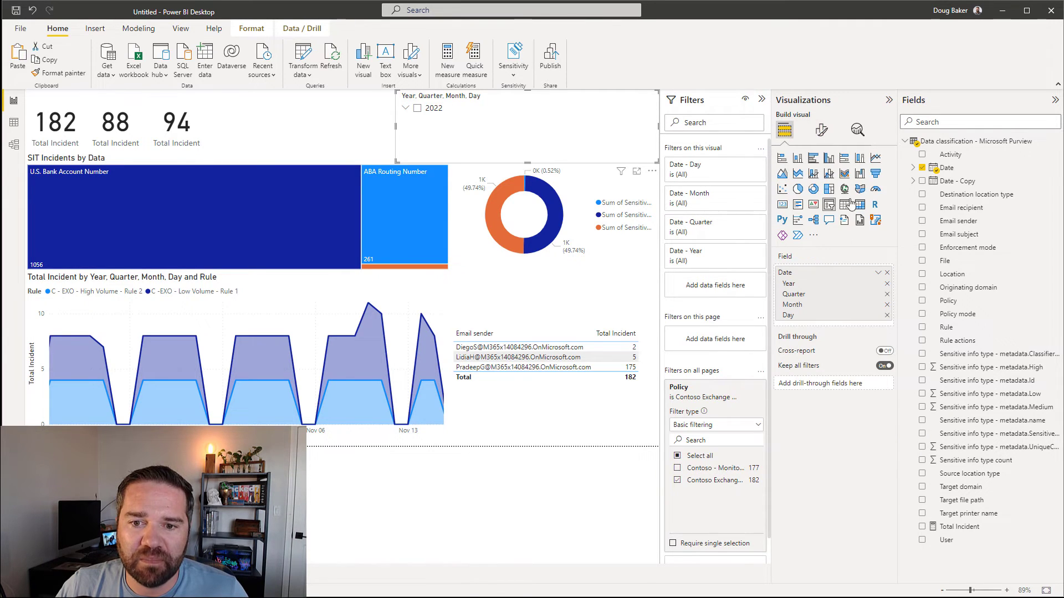
pyautogui.click(824, 131)
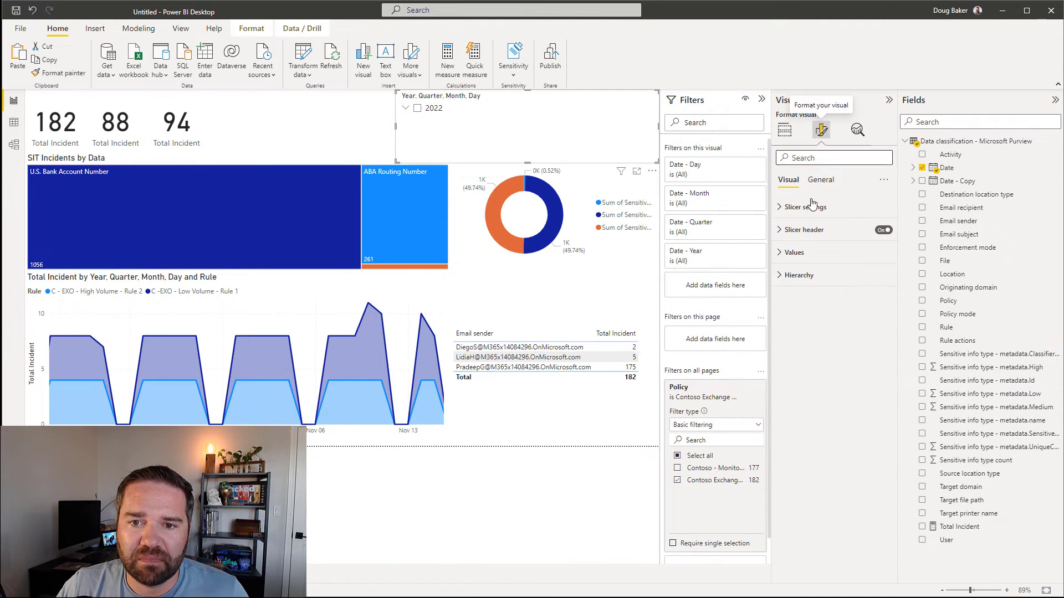
pyautogui.click(778, 222)
pyautogui.click(780, 207)
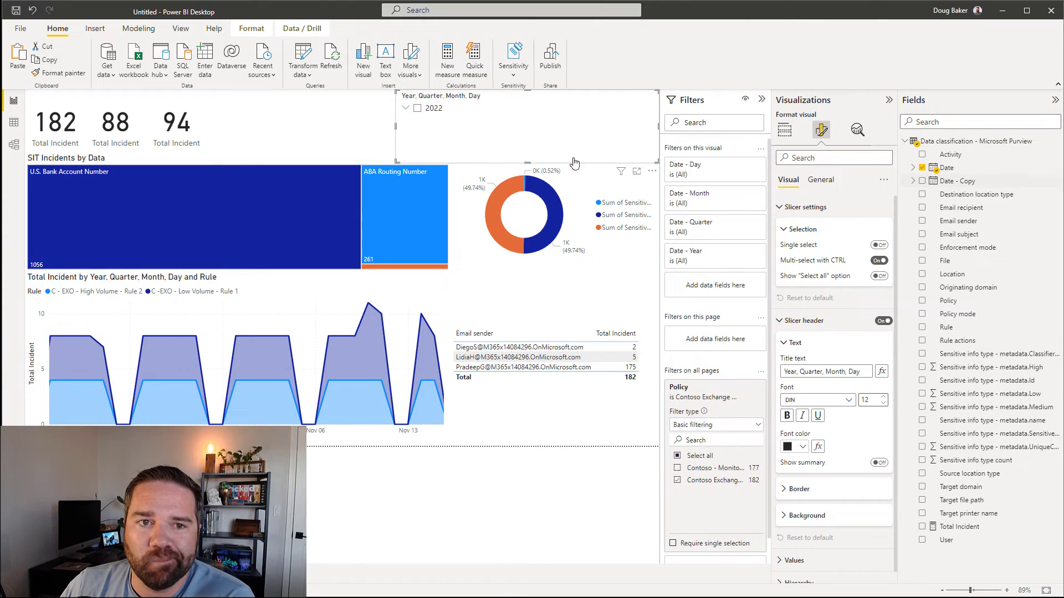
pyautogui.click(793, 132)
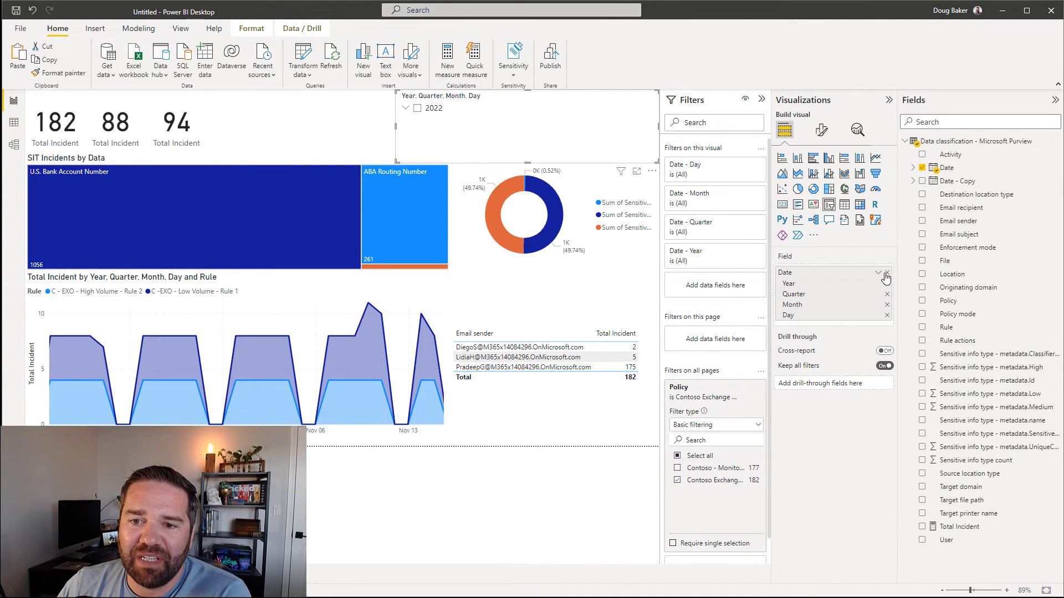
pyautogui.moveTo(949, 169); pyautogui.dragTo(809, 273)
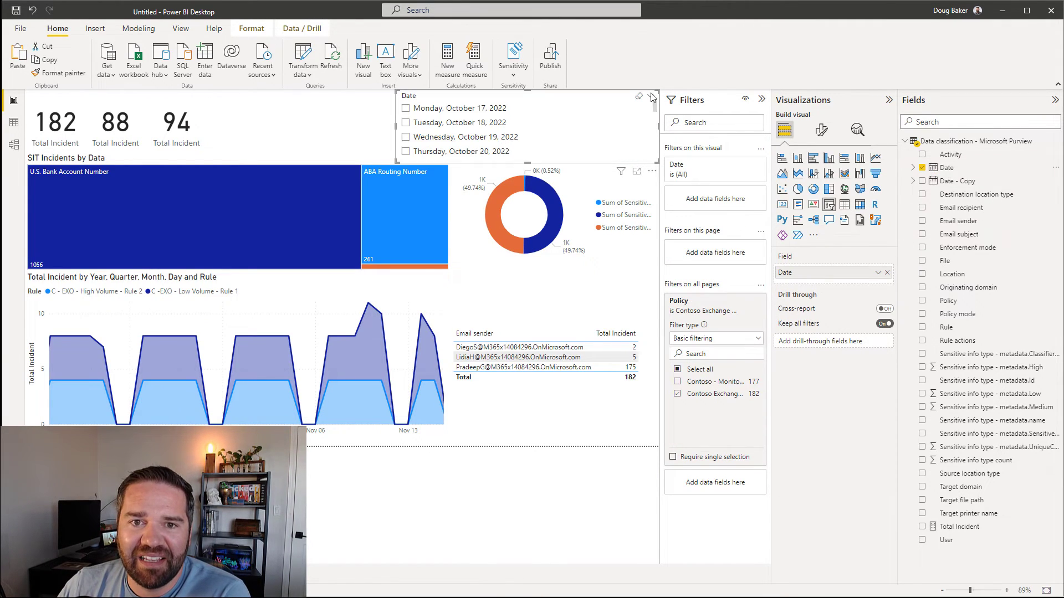
# Step: Make the Date slicer a Between range slider from 10/17/2022 to 11/15/2022
pyautogui.click(652, 99)
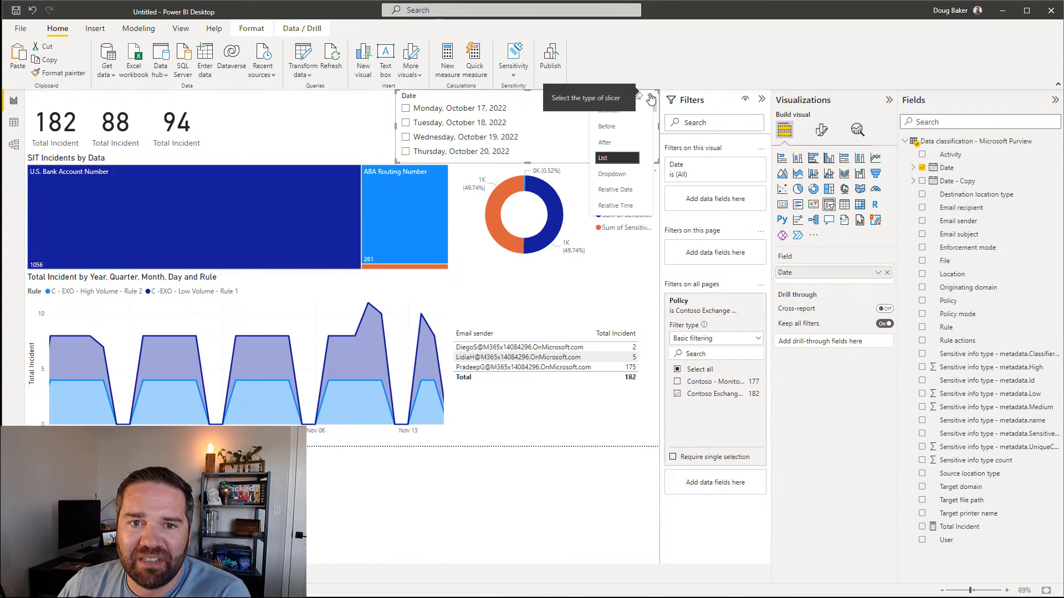
pyautogui.click(632, 196)
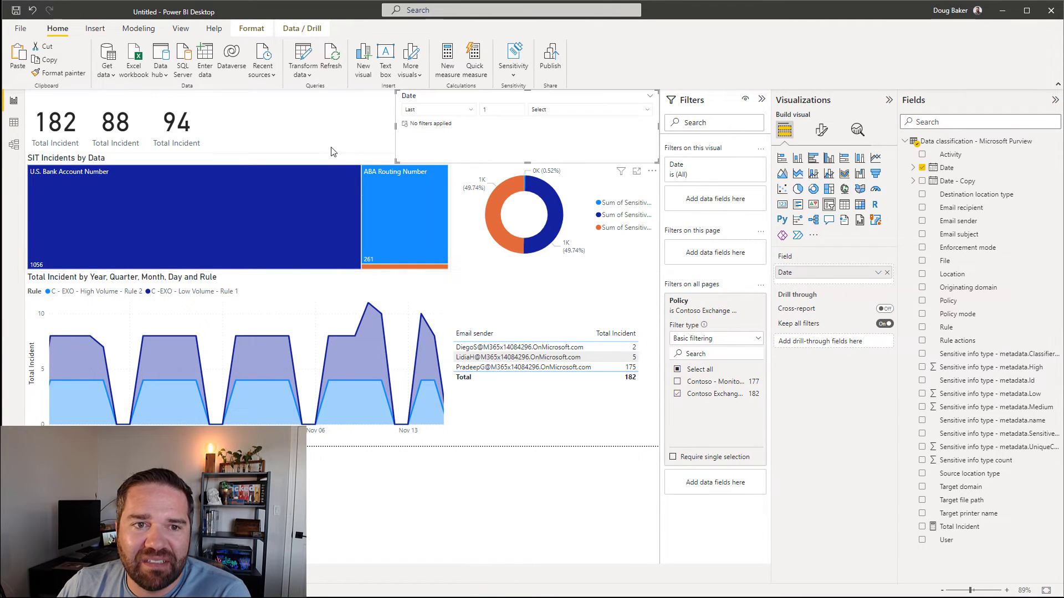
pyautogui.click(649, 101)
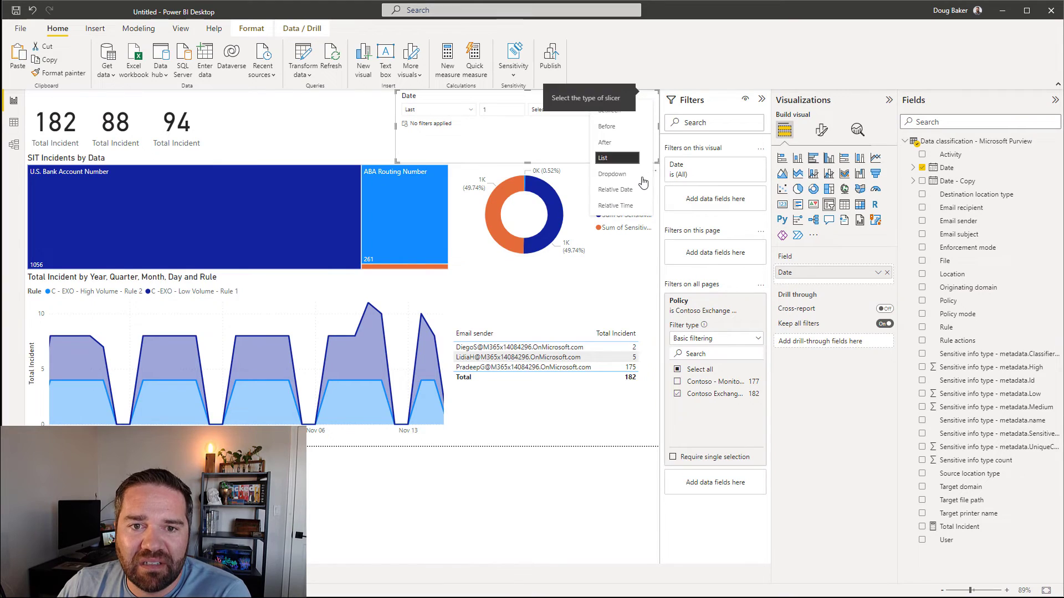
pyautogui.click(627, 206)
pyautogui.click(650, 100)
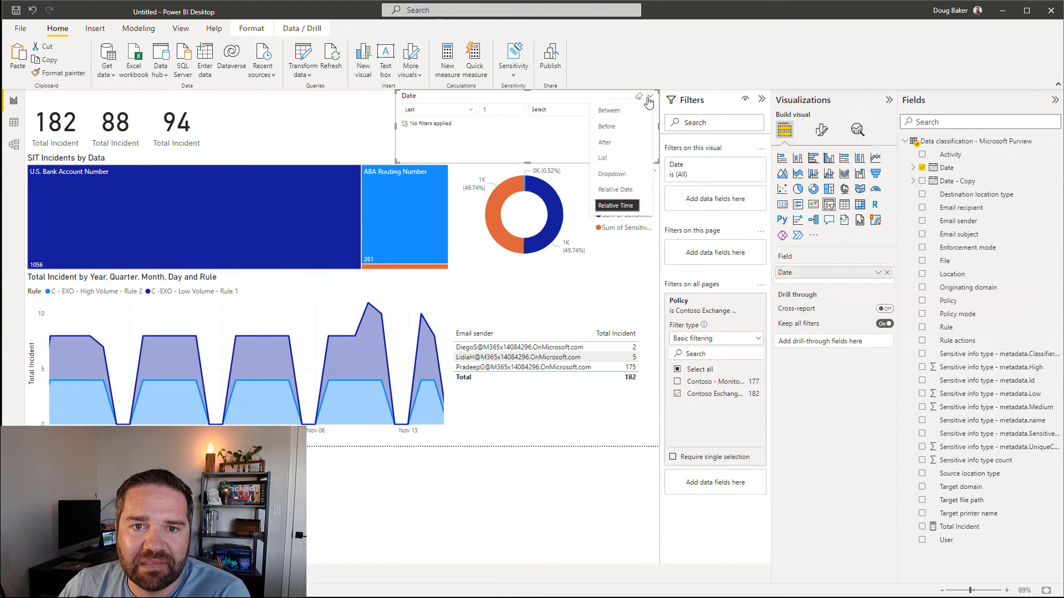
pyautogui.click(610, 112)
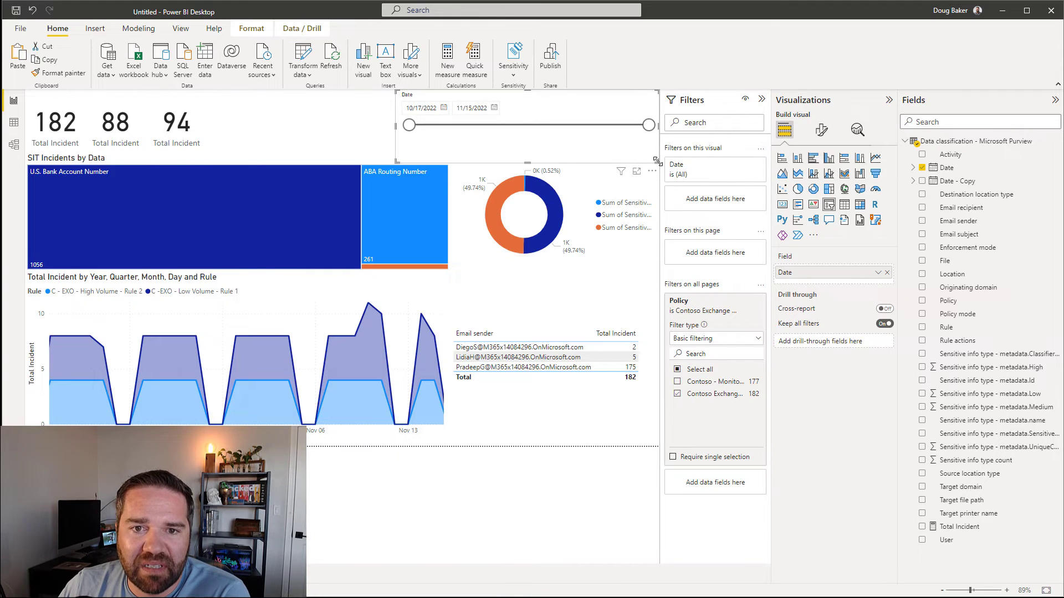
# Step: Resize the Date slicer so it sits above the charts
pyautogui.moveTo(644, 163); pyautogui.dragTo(521, 161)
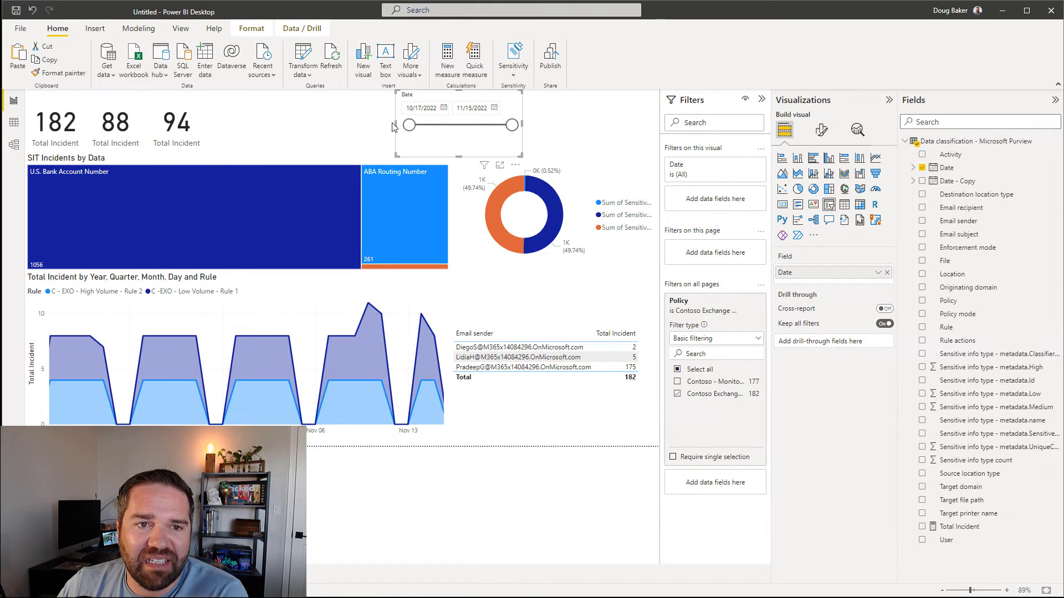
pyautogui.moveTo(392, 127); pyautogui.dragTo(372, 127)
pyautogui.click(576, 132)
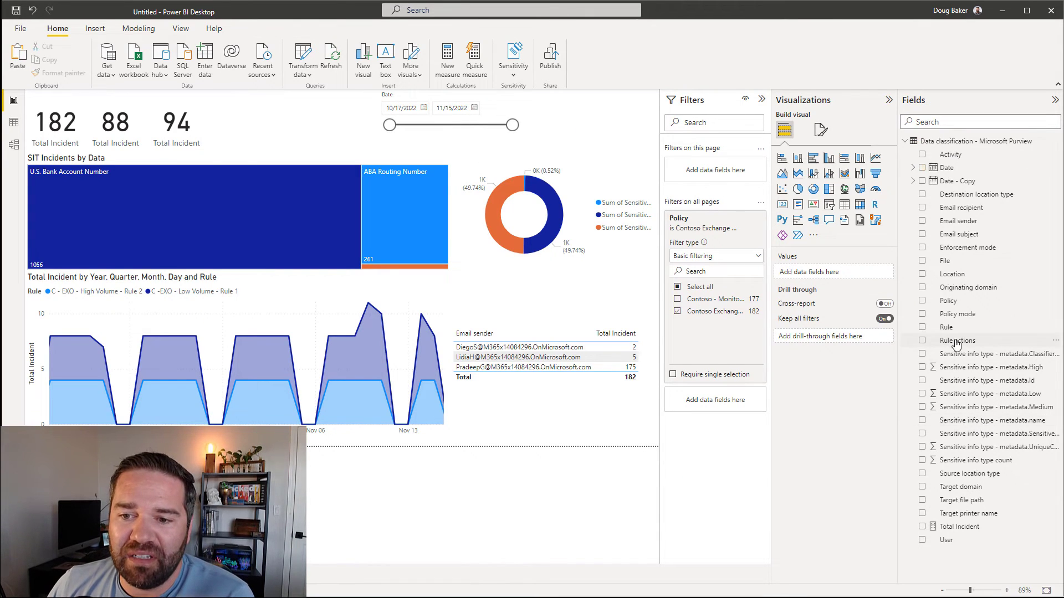
# Step: Add Rule as a slicer with Horizontal orientation, shortened so its tiles sit side by side
pyautogui.moveTo(946, 327); pyautogui.dragTo(581, 125)
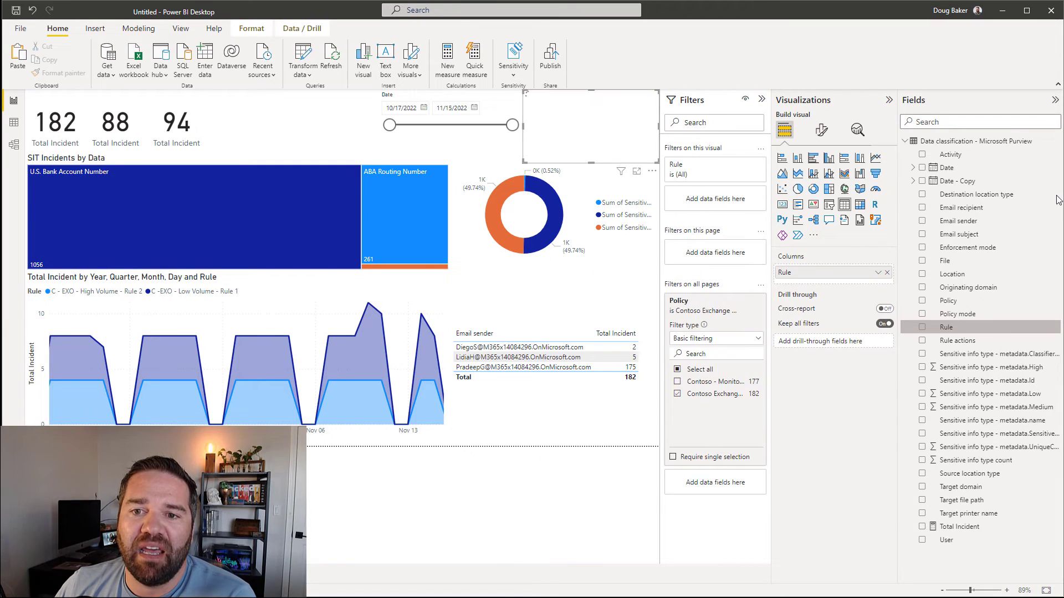
pyautogui.click(828, 205)
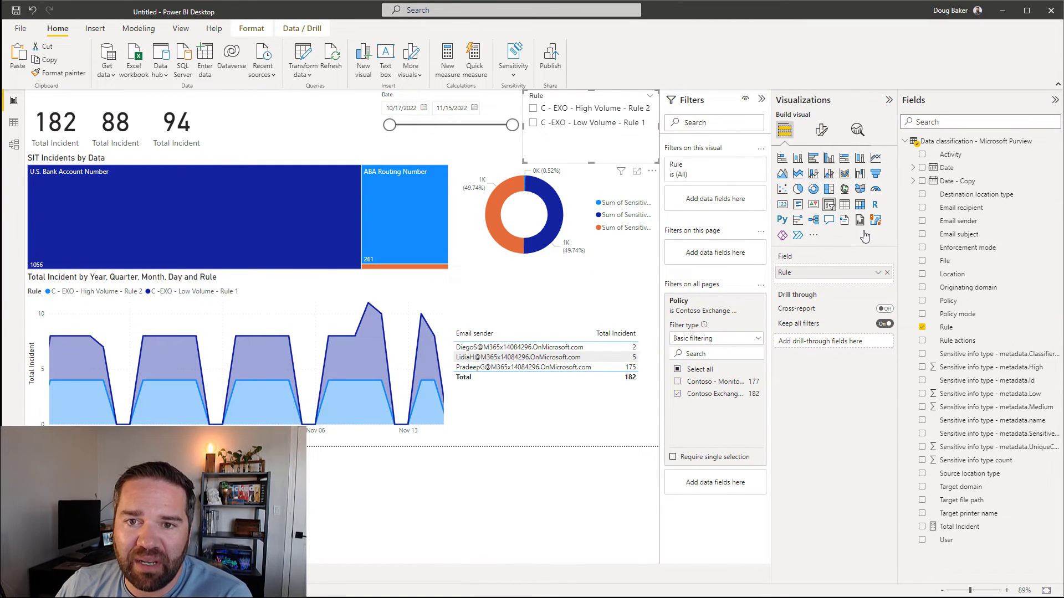
pyautogui.click(821, 130)
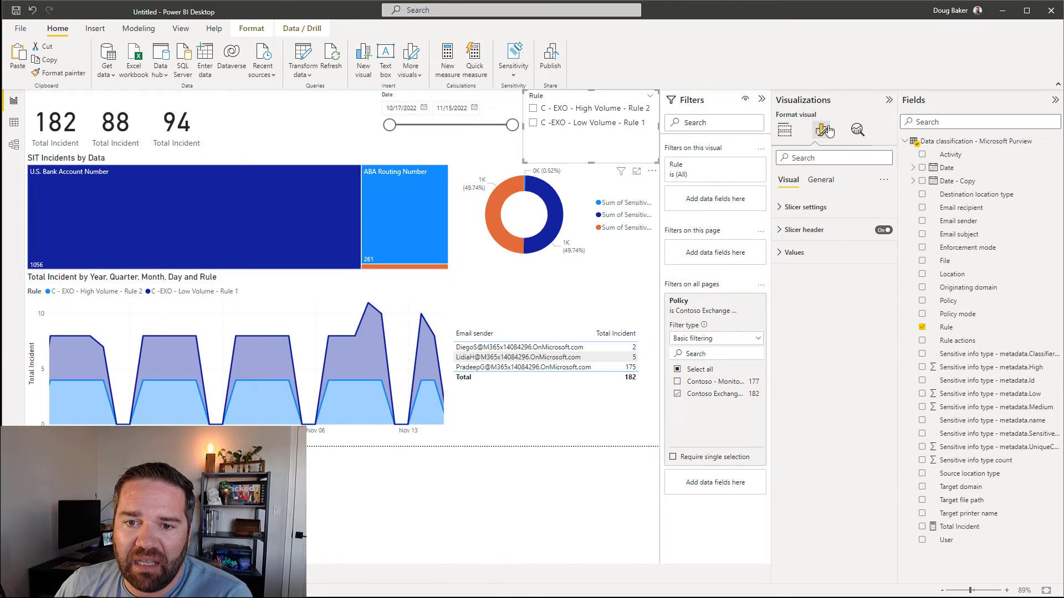
pyautogui.click(781, 208)
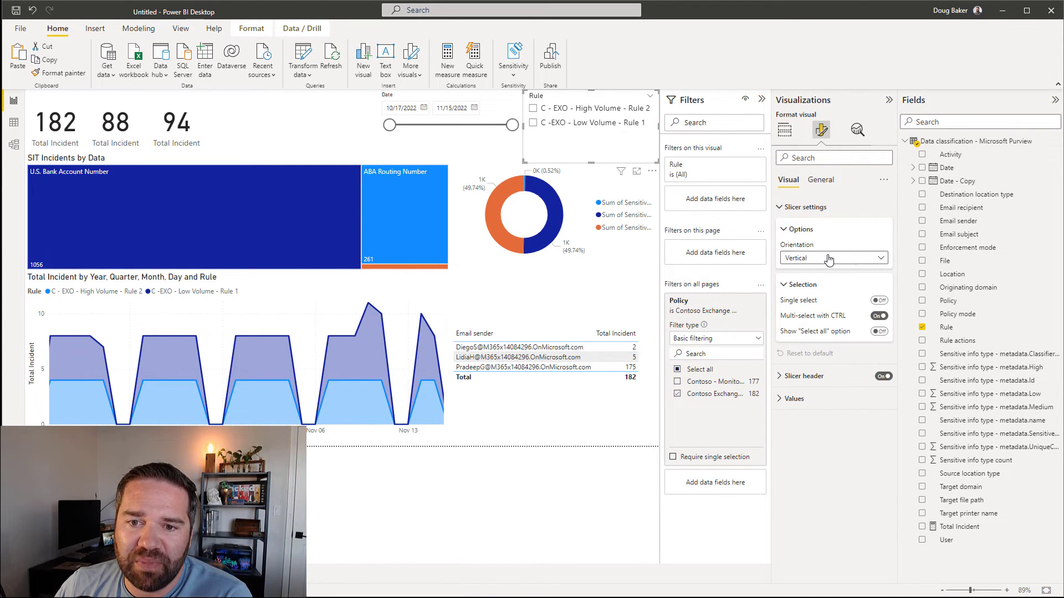
pyautogui.click(828, 259)
pyautogui.click(809, 289)
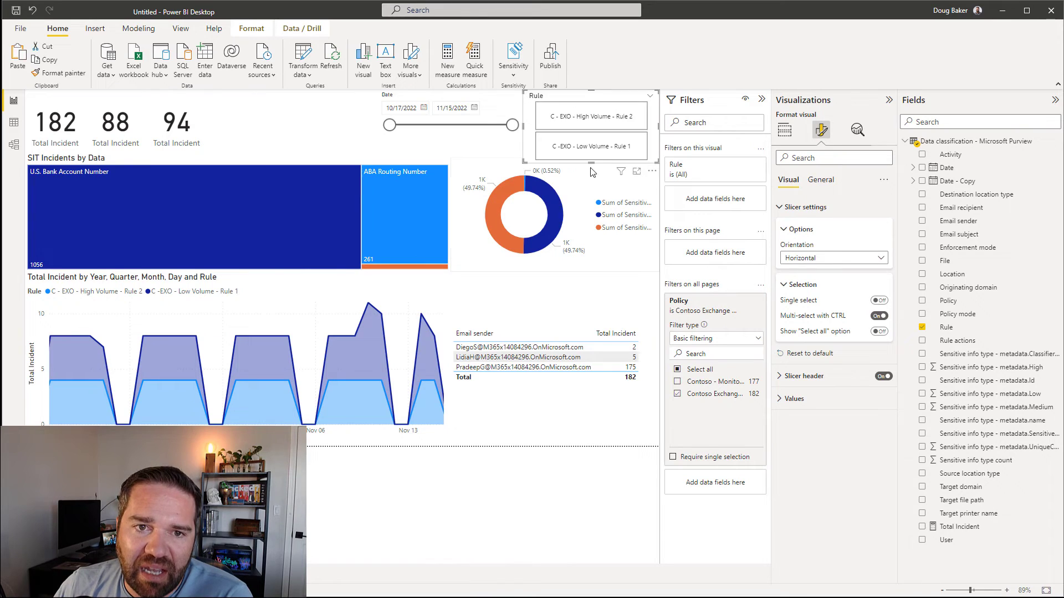
pyautogui.moveTo(591, 161); pyautogui.dragTo(595, 150)
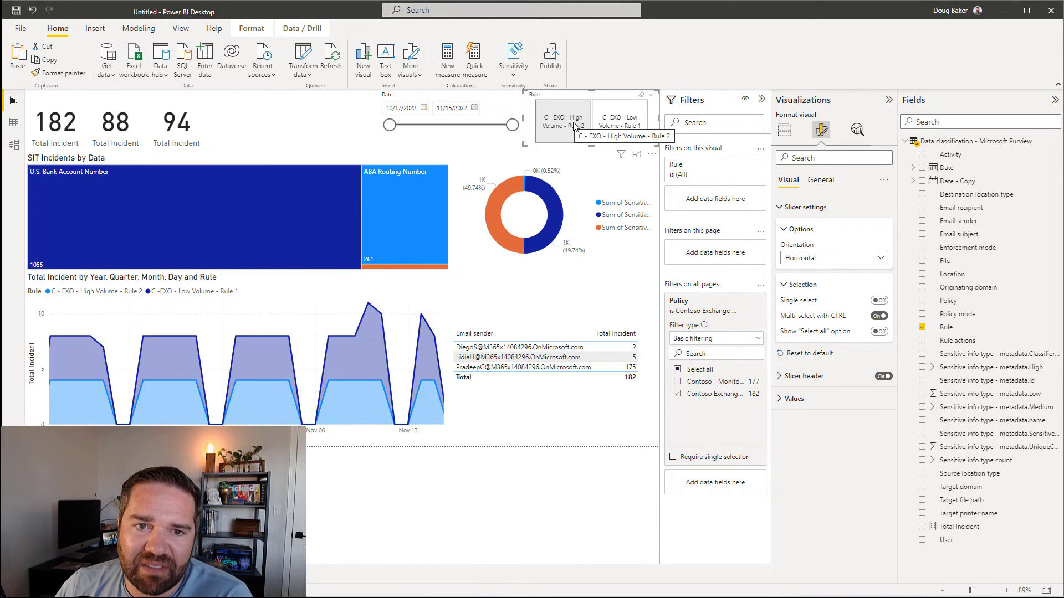
# Step: Test the Low Volume and High Volume tiles, then clear the rule filter
pyautogui.click(628, 137)
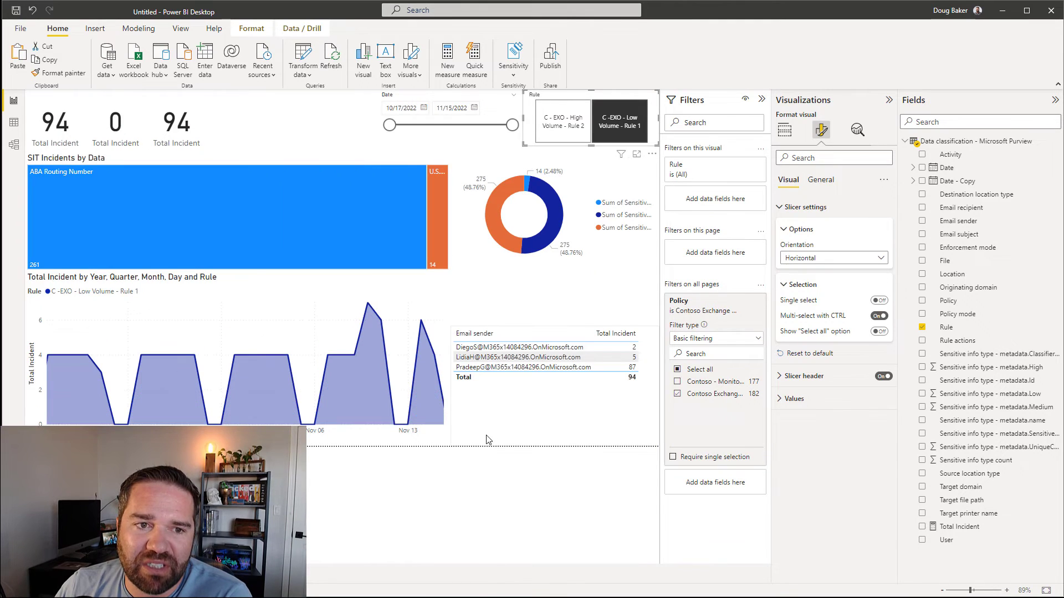
pyautogui.click(570, 125)
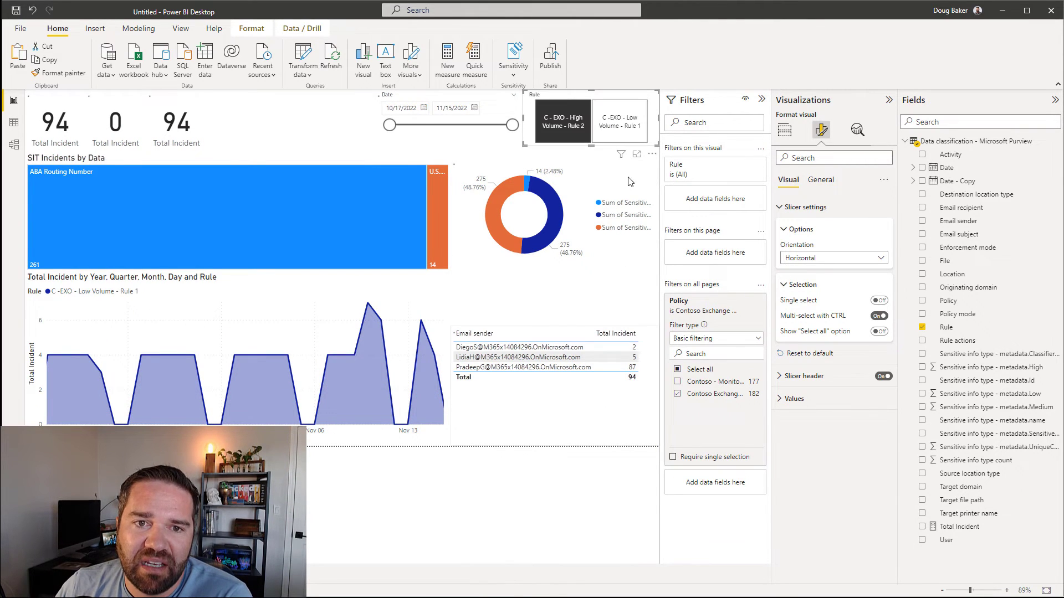
pyautogui.click(570, 124)
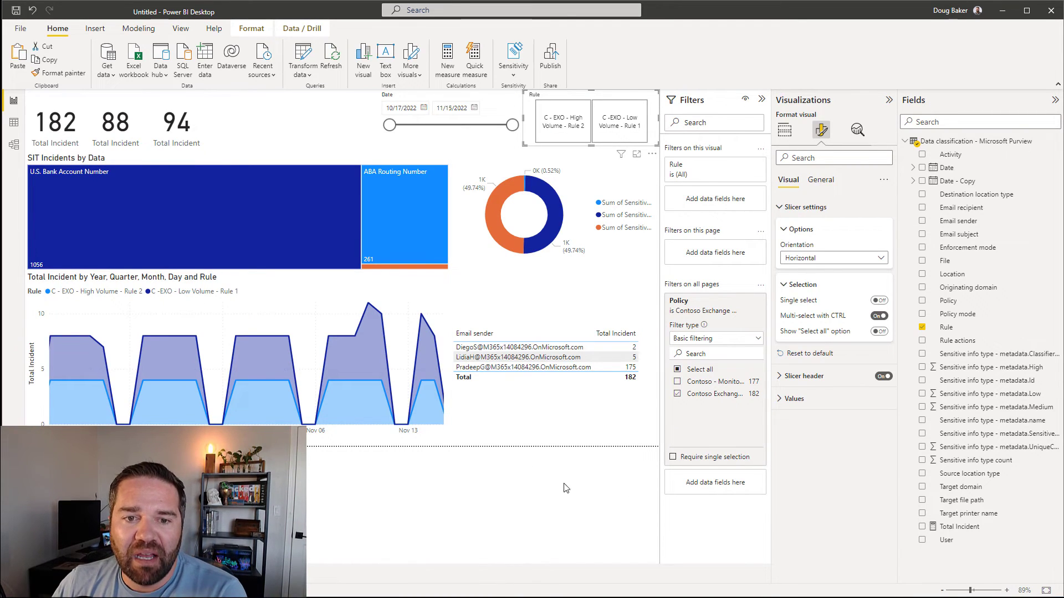
# Step: Deselect the slicer and collapse the Fields, Visualizations and Filters panes
pyautogui.click(504, 515)
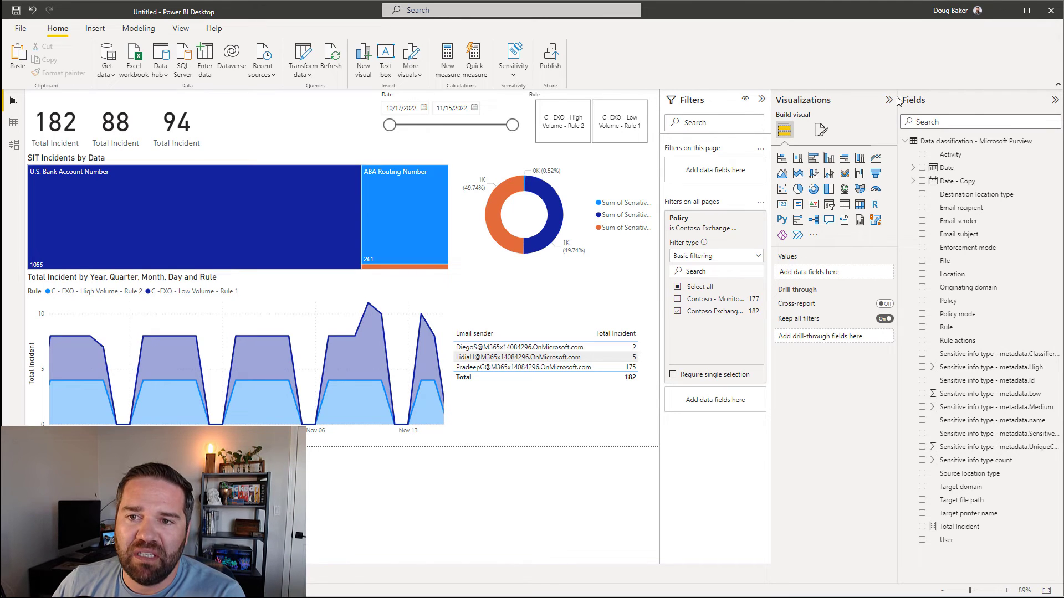
pyautogui.click(1056, 101)
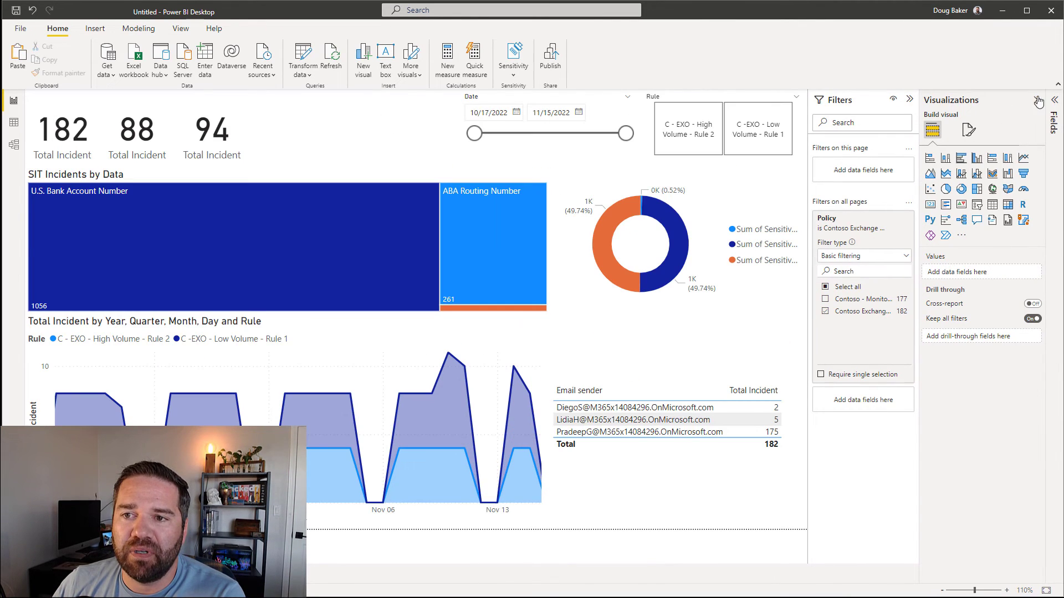
pyautogui.click(1040, 100)
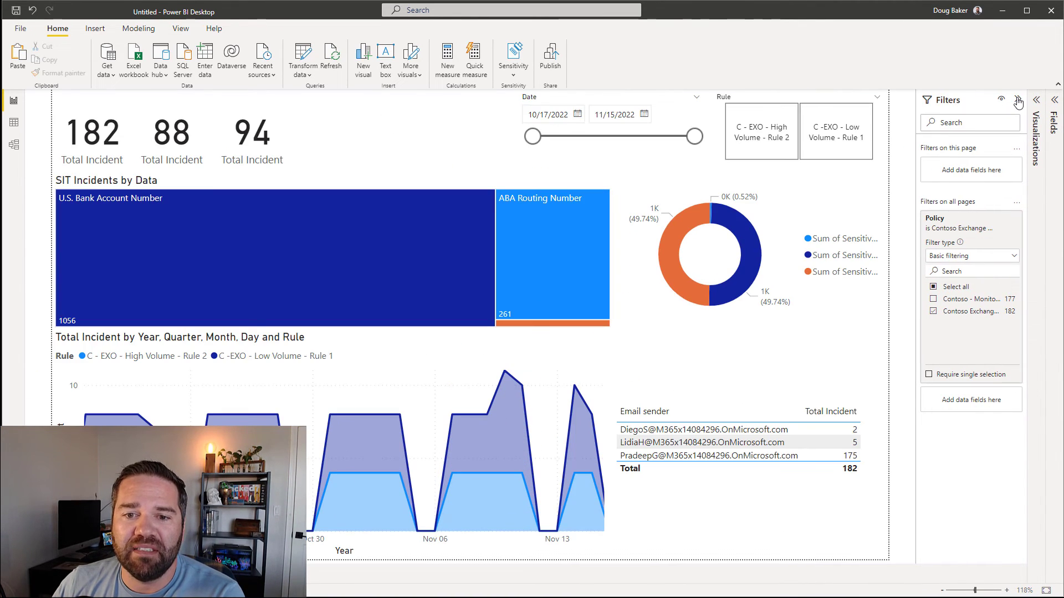
pyautogui.click(1017, 100)
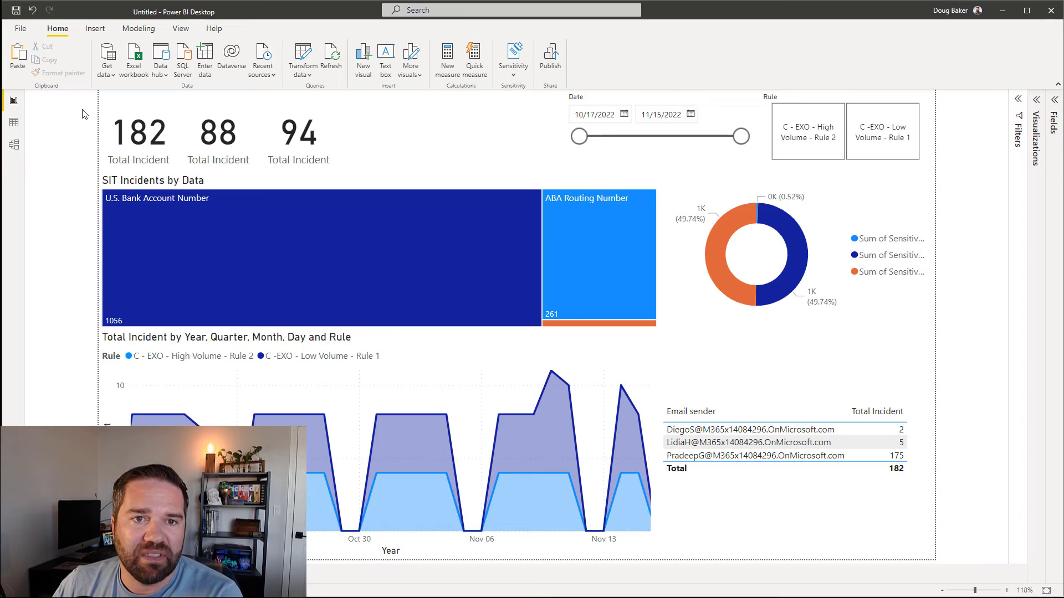
# Step: Save the report as Final Power BI Demo and start publishing it
pyautogui.click(16, 10)
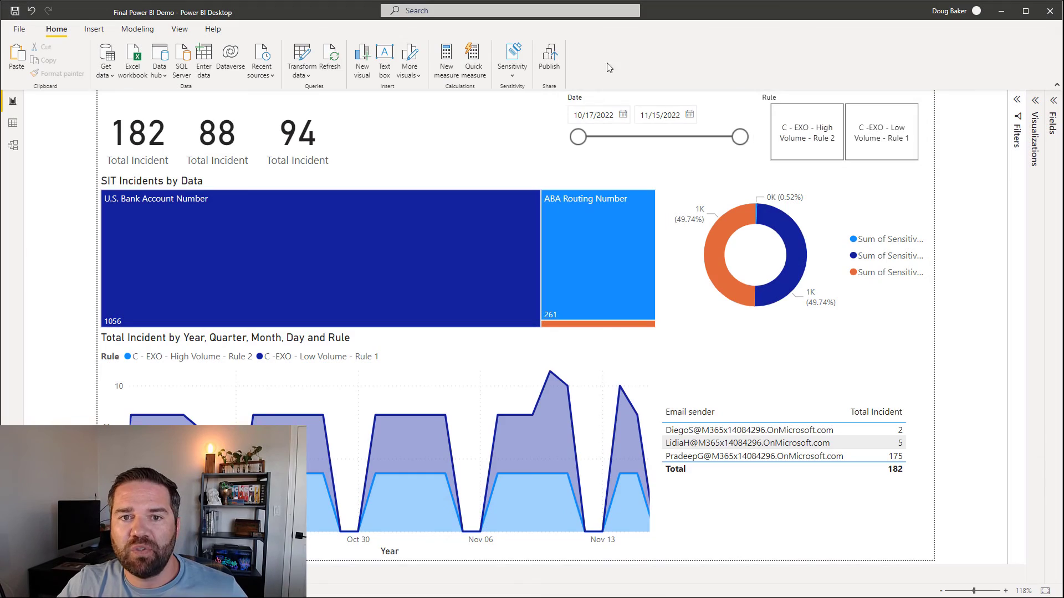
pyautogui.click(550, 57)
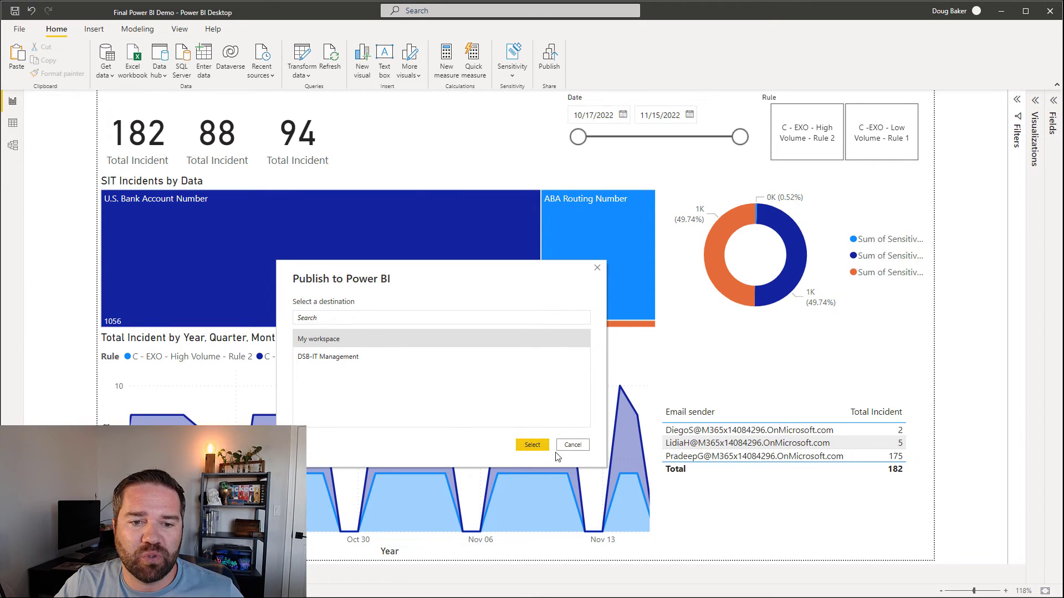
# Step: Choose My workspace as the publish destination for Final Power BI Demo
pyautogui.click(527, 445)
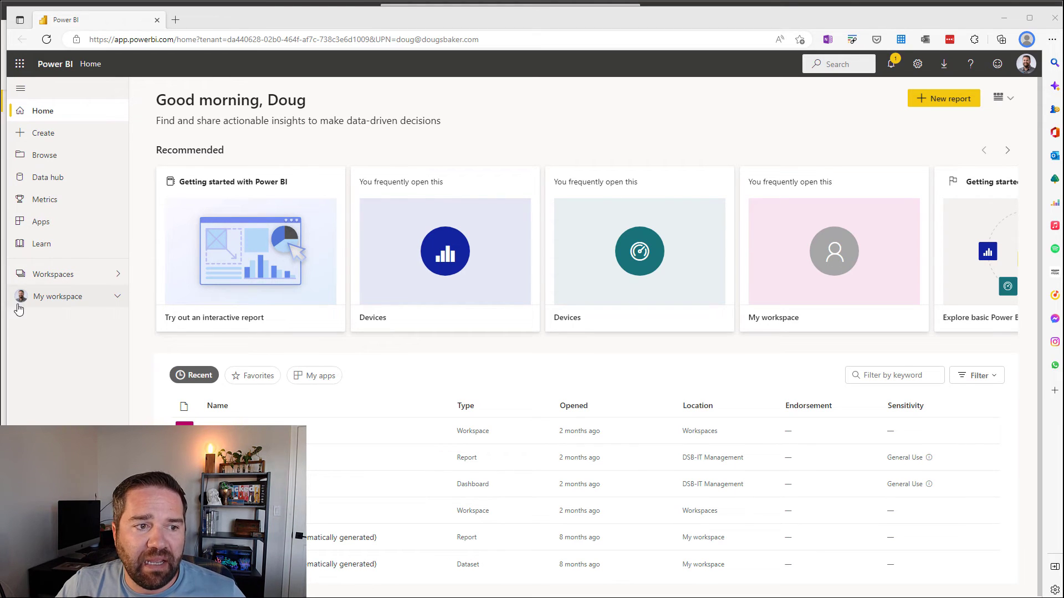
# Step: Open Final Power BI Demo from My workspace, test the date slider and rule filter, then open Share
pyautogui.click(97, 299)
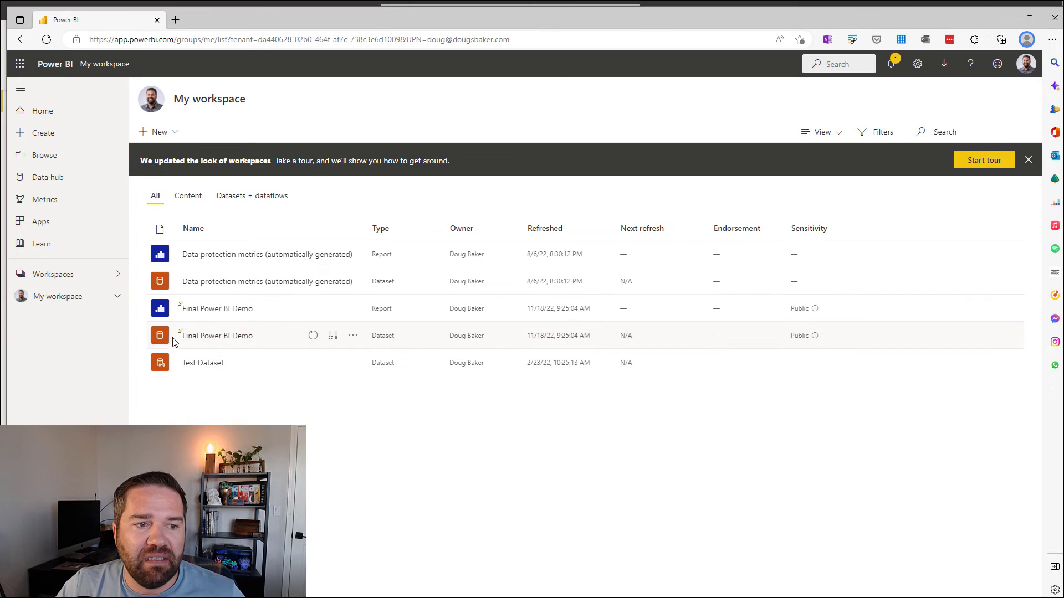
pyautogui.click(211, 309)
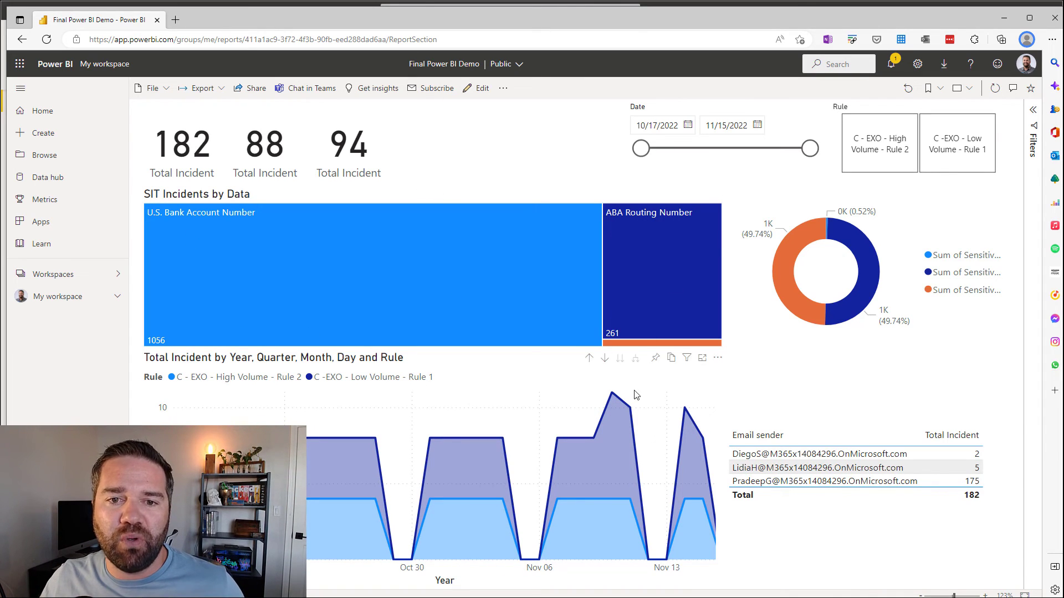
pyautogui.moveTo(641, 148); pyautogui.dragTo(728, 148)
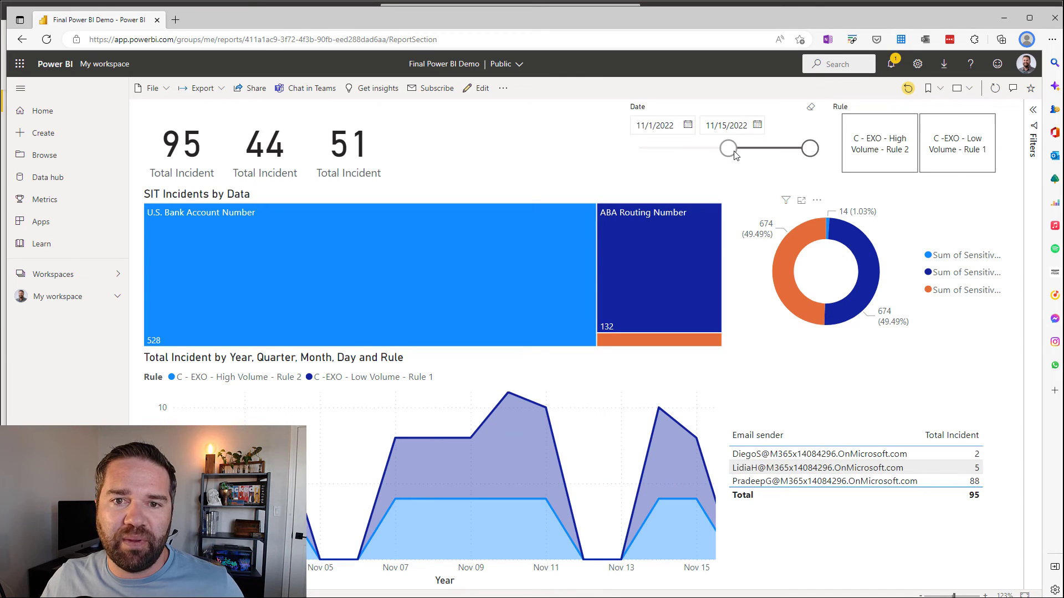
pyautogui.moveTo(729, 149); pyautogui.dragTo(647, 148)
pyautogui.click(861, 137)
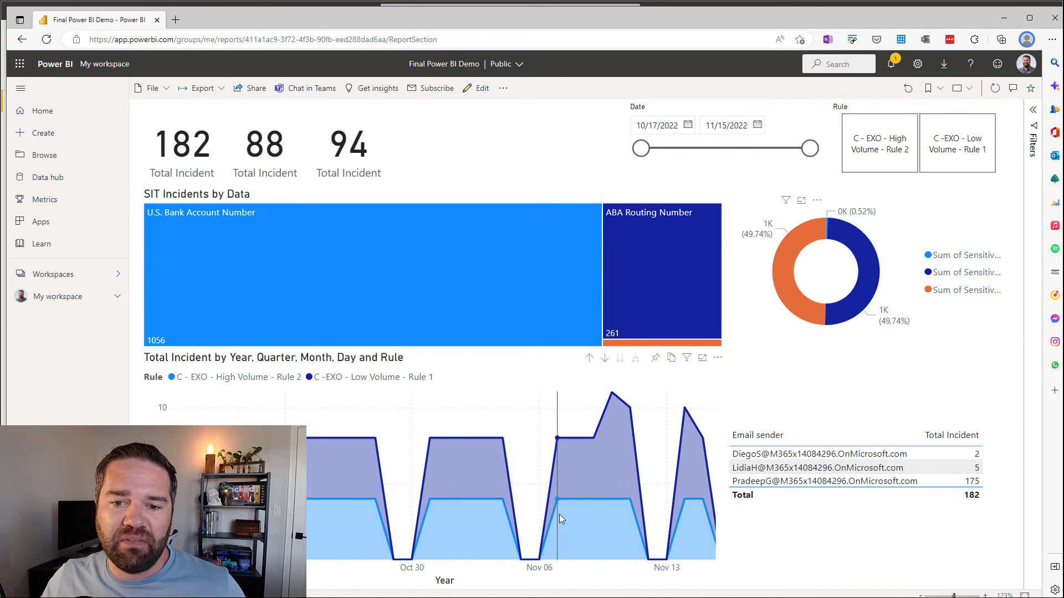
pyautogui.click(256, 88)
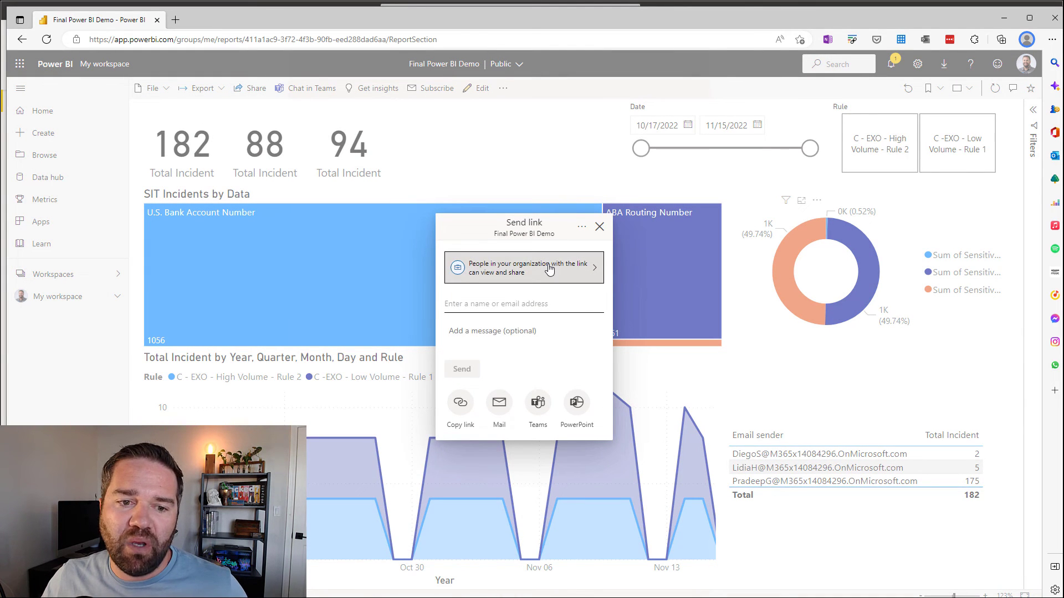
# Step: Set the link to Specific people, add one named colleague as recipient, send it, and close the confirmation
pyautogui.click(549, 269)
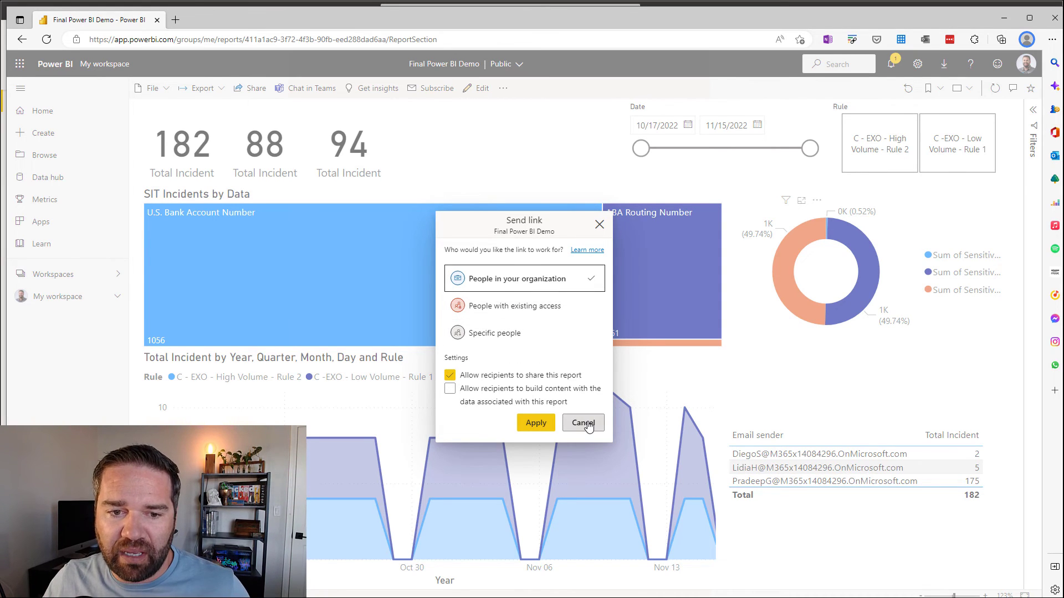
pyautogui.click(511, 331)
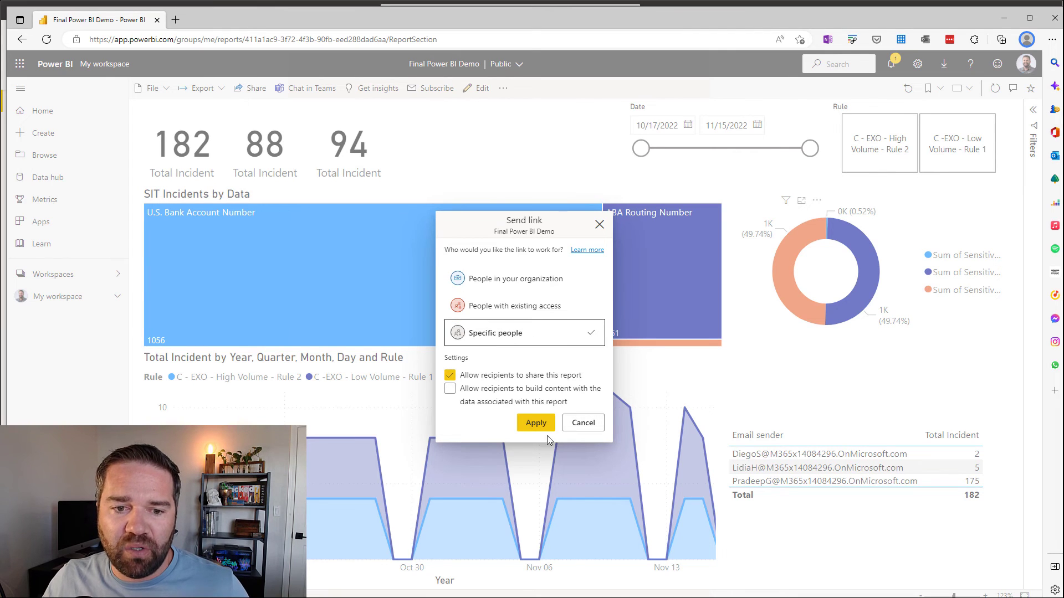
pyautogui.click(537, 423)
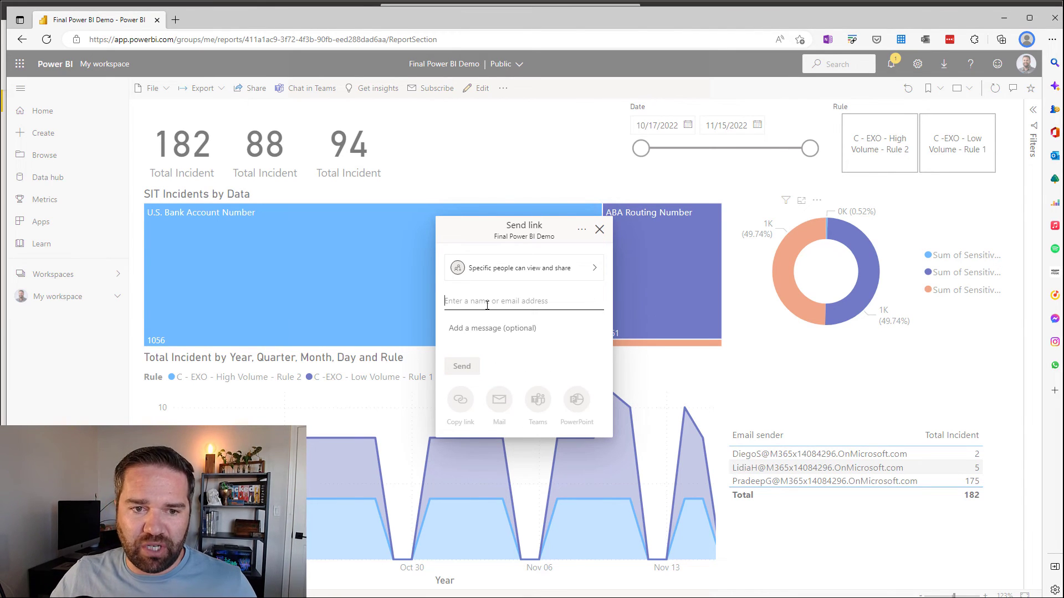
pyautogui.write('Jeff')
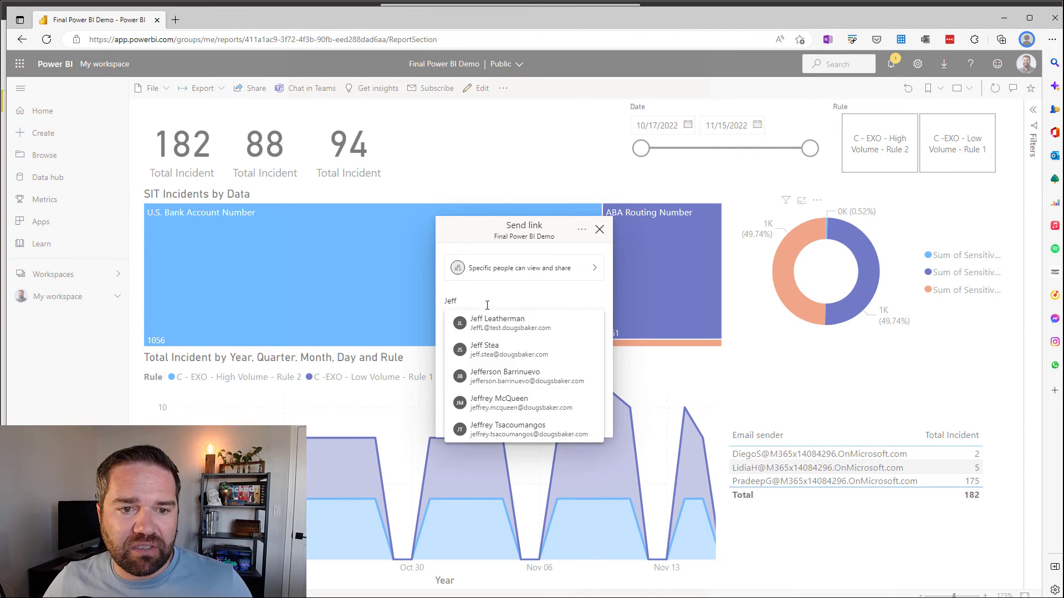
pyautogui.click(501, 328)
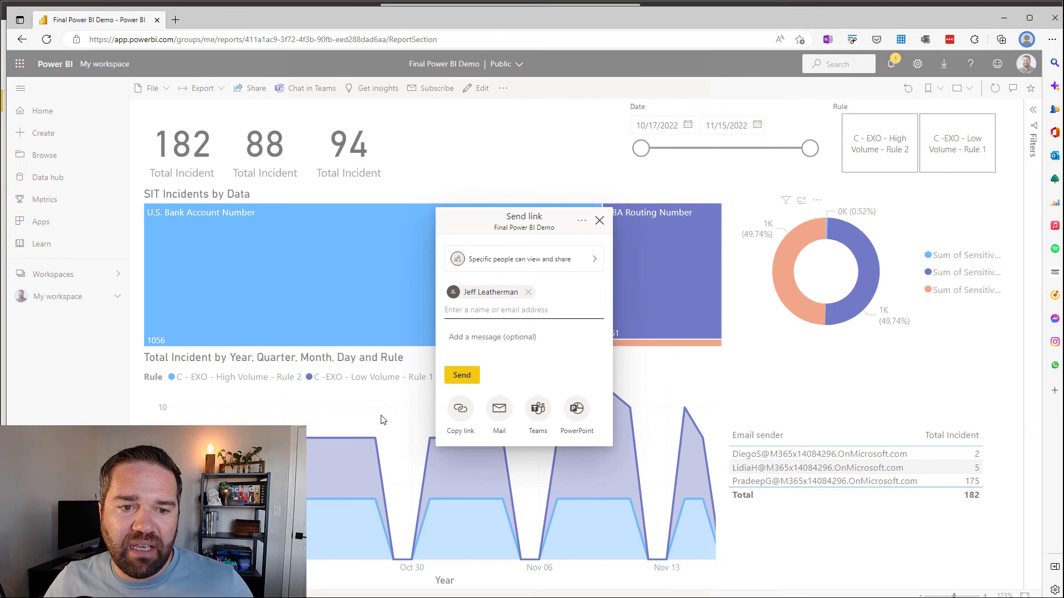
pyautogui.click(455, 377)
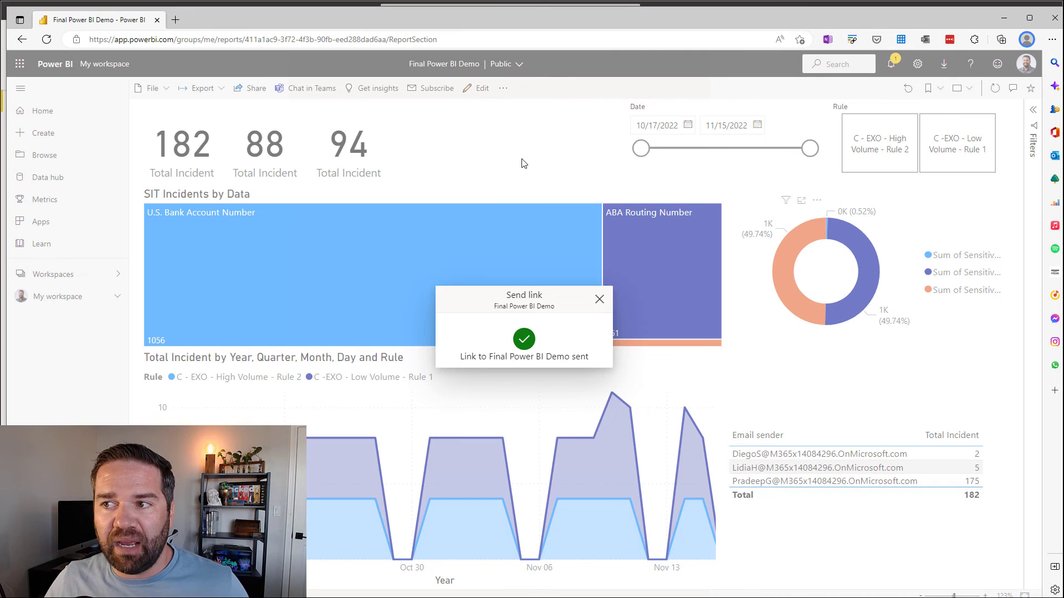
pyautogui.click(599, 300)
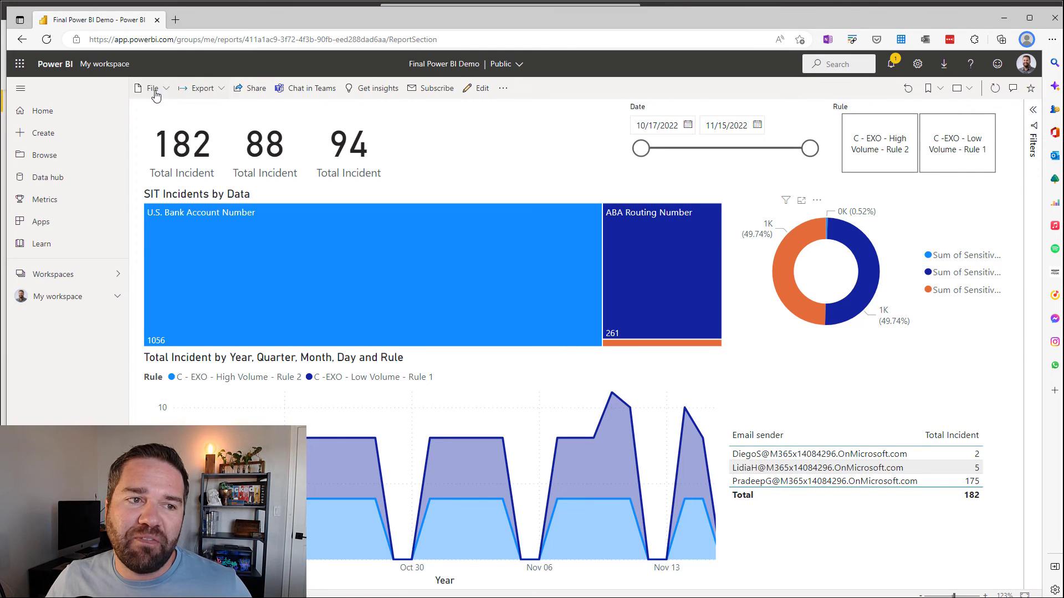
# Step: Look through the report's export, sharing and more-actions menus
pyautogui.click(220, 89)
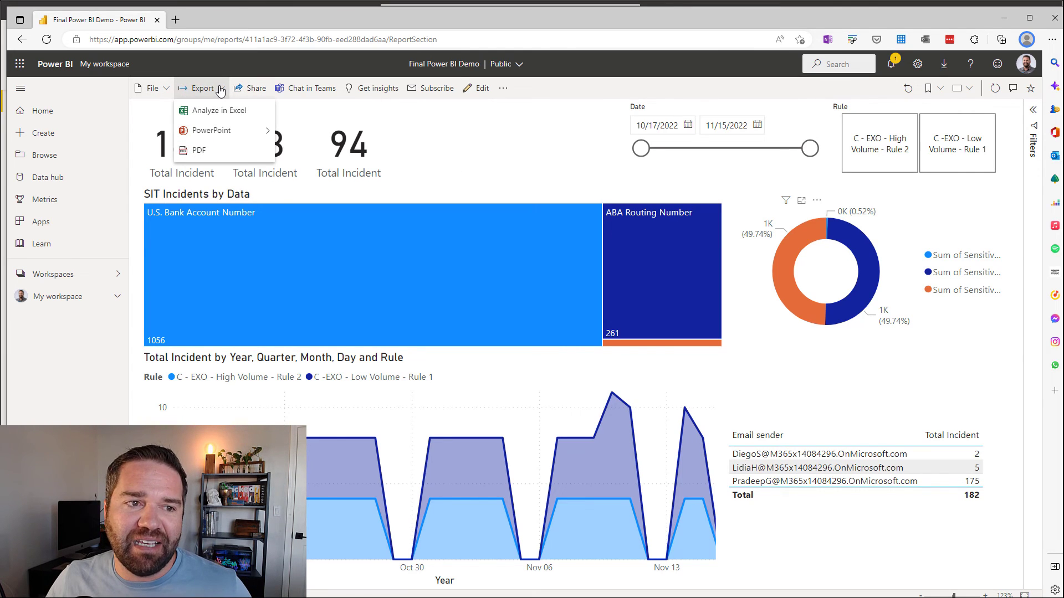
pyautogui.click(256, 90)
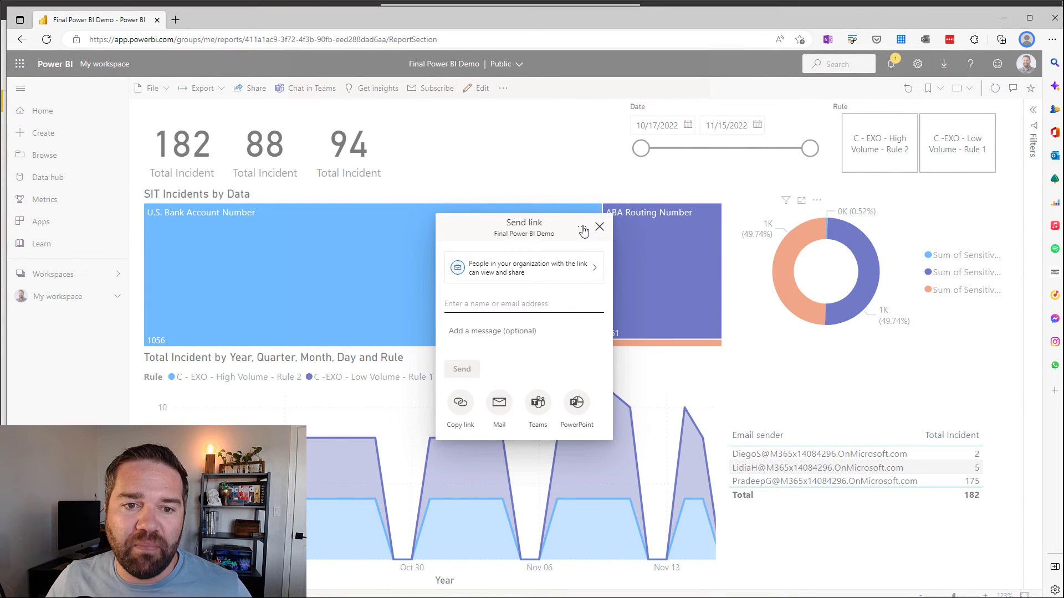
pyautogui.click(419, 115)
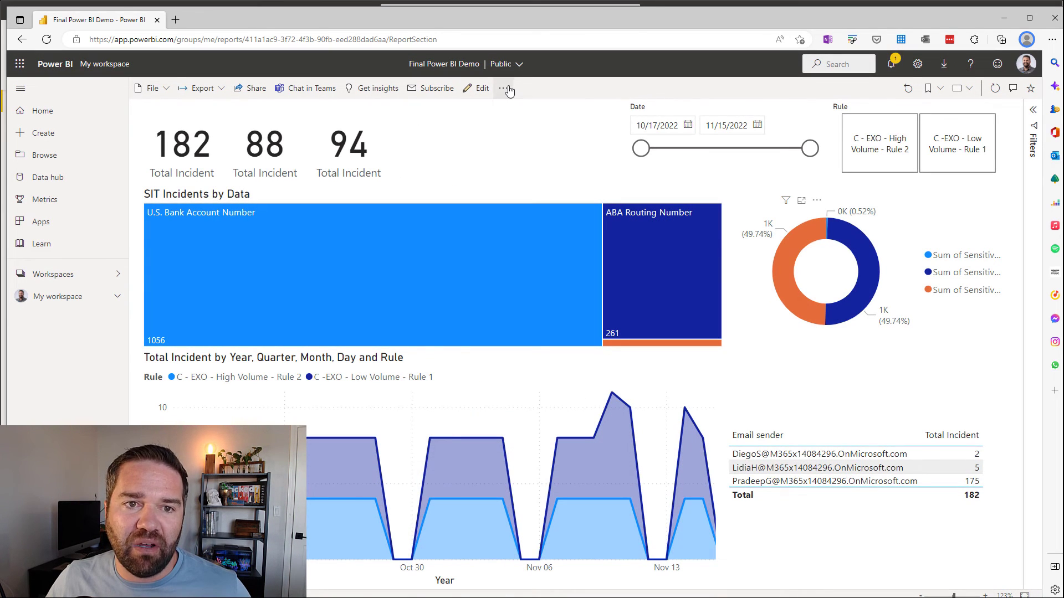
pyautogui.click(504, 89)
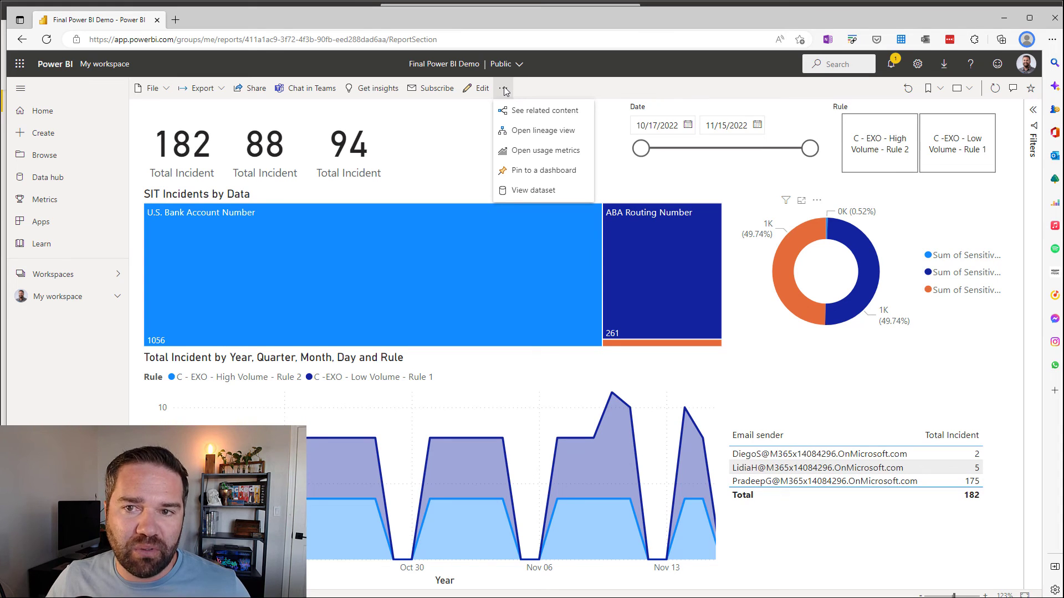
# Step: Publish the report to web publicly via File > Embed report, copy its link, and open an InPrivate window
pyautogui.click(153, 89)
pyautogui.moveTo(192, 192)
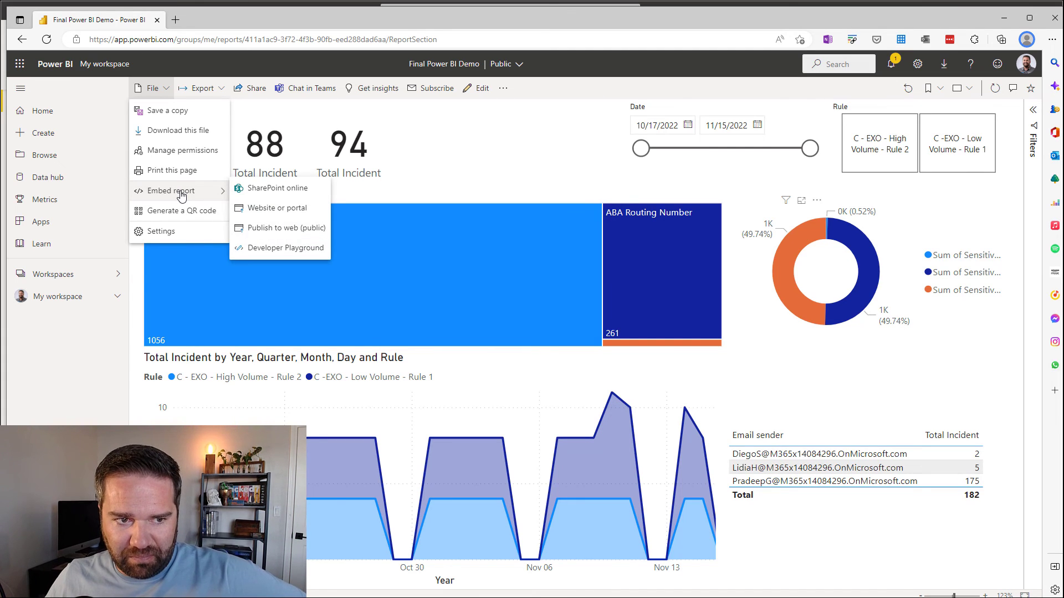
pyautogui.click(293, 235)
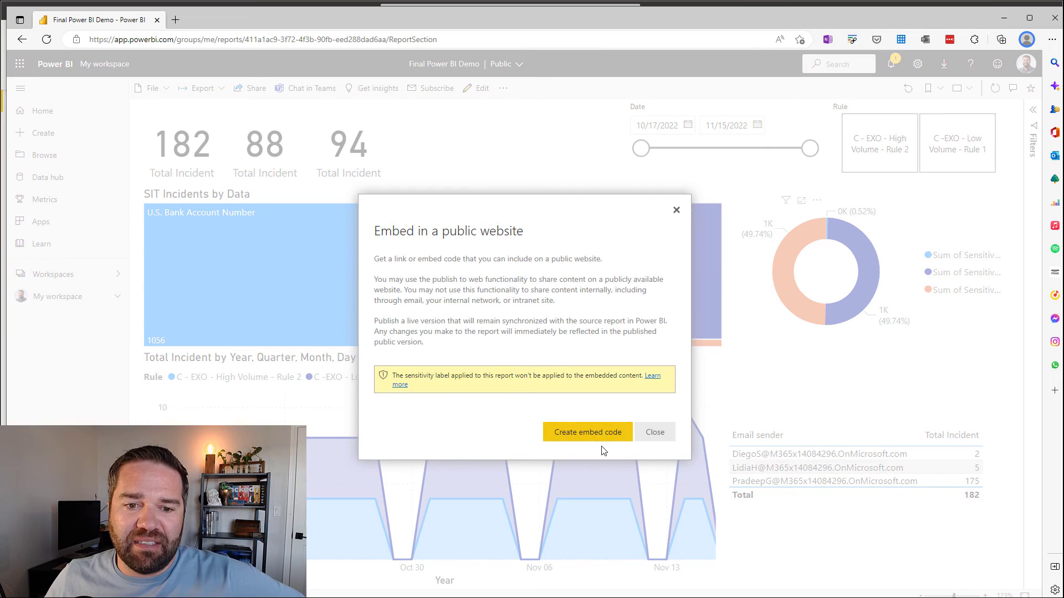
pyautogui.click(573, 434)
pyautogui.click(593, 398)
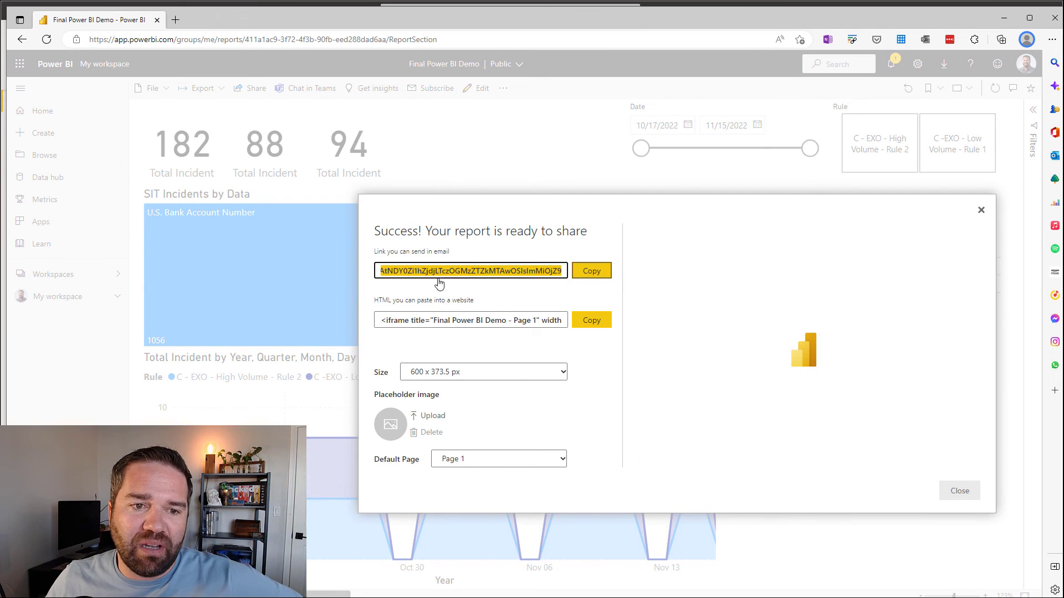
pyautogui.click(592, 272)
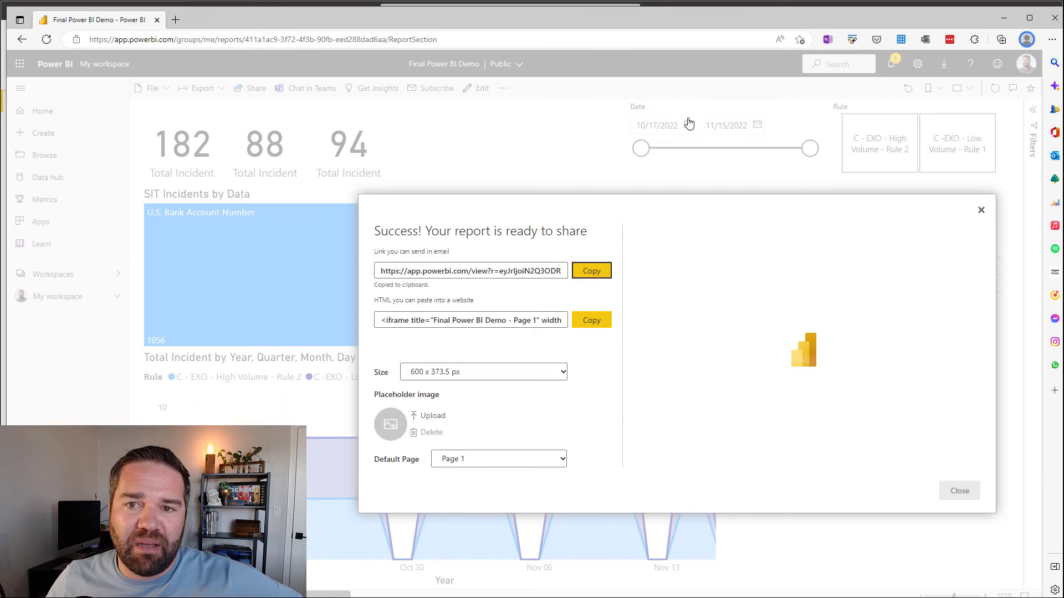
pyautogui.click(1055, 40)
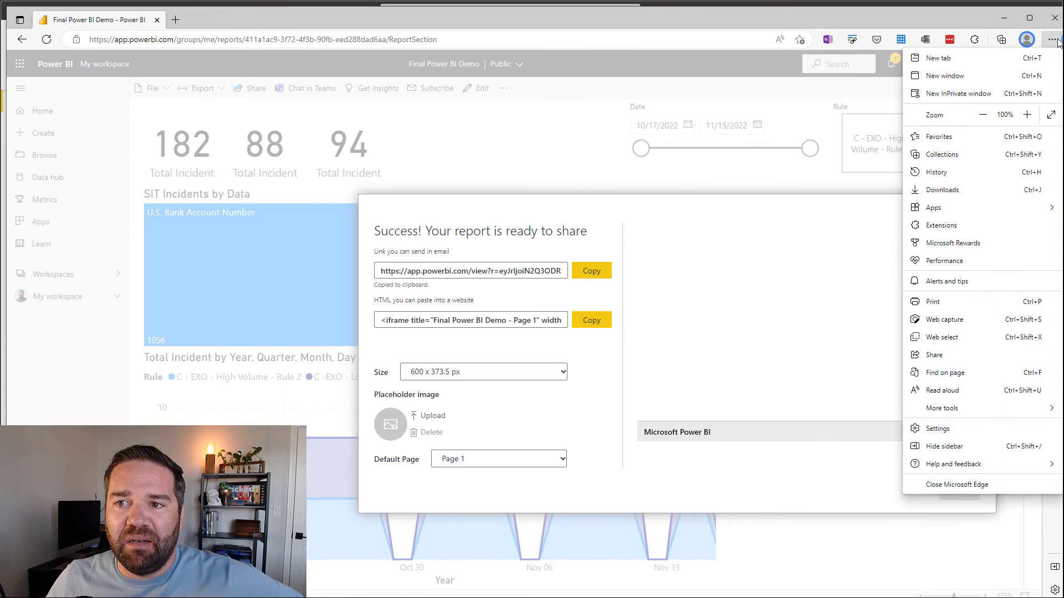
pyautogui.click(958, 93)
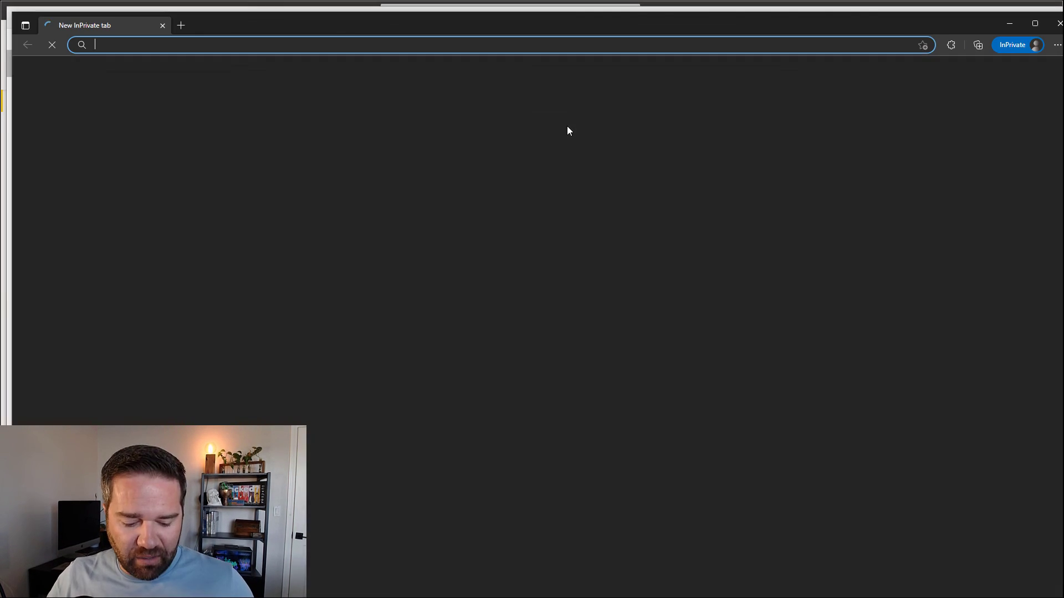
# Step: Load the pasted public link in the InPrivate window, check the visuals, then minimize it
pyautogui.hotkey('ctrl', 'v')
pyautogui.press('Return')
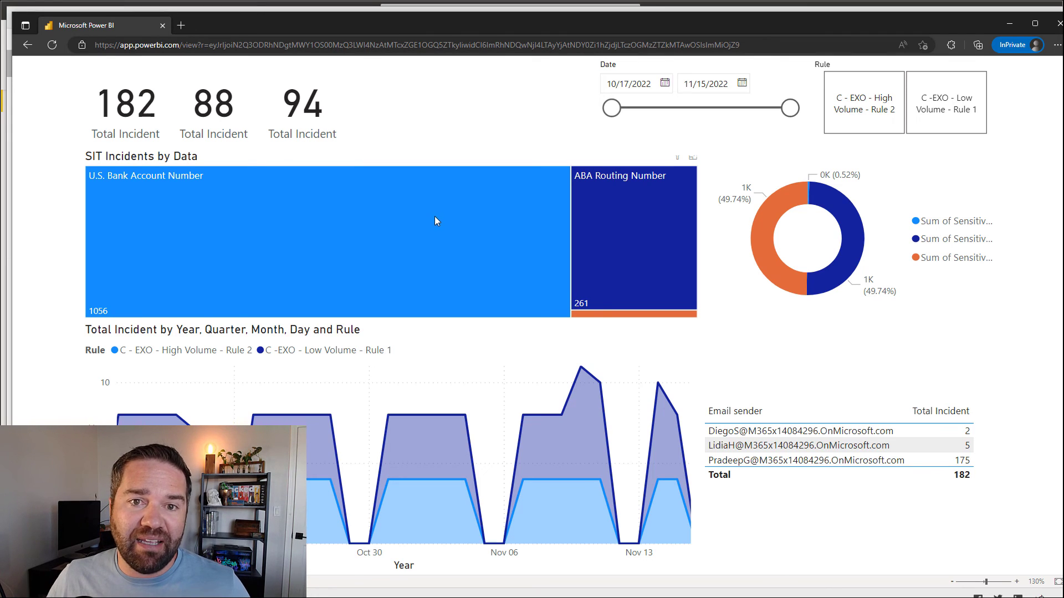
pyautogui.moveTo(430, 215)
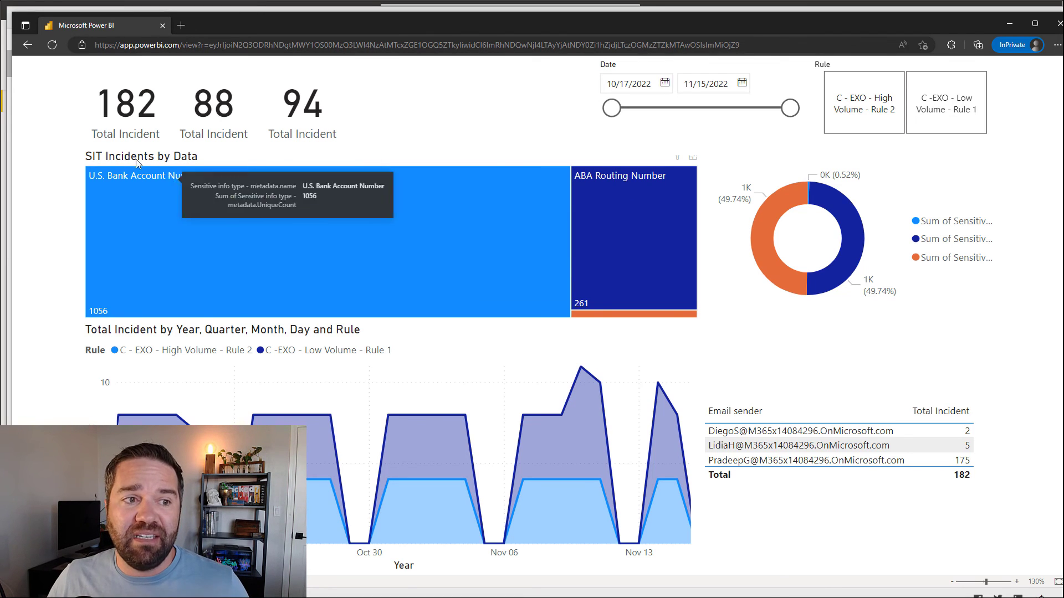
pyautogui.moveTo(154, 224)
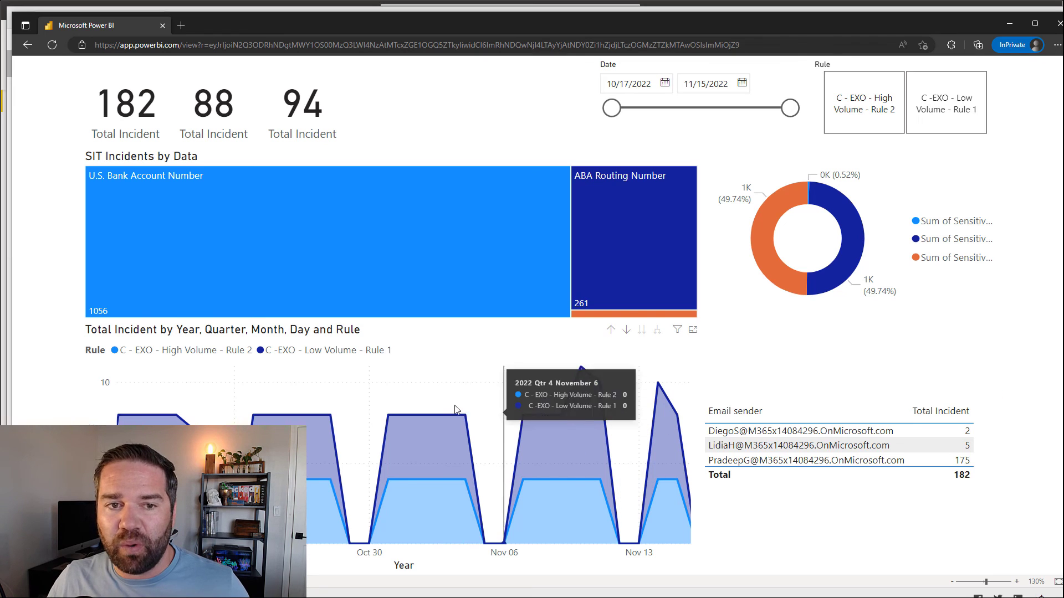
pyautogui.click(1010, 24)
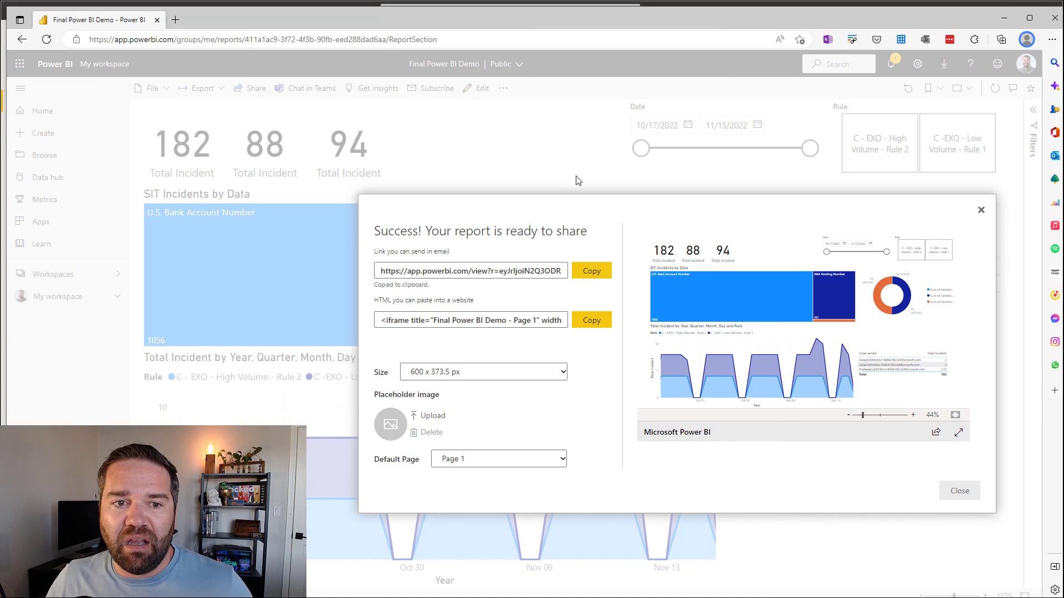
# Step: Close the publish-to-web dialog and show the treemap's data as a table
pyautogui.click(980, 210)
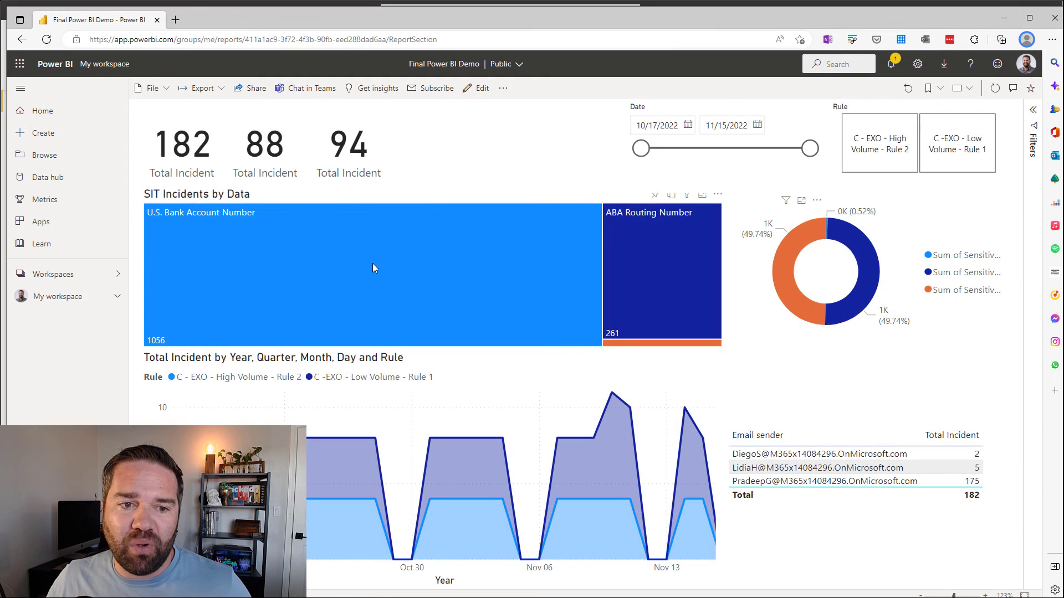
pyautogui.rightClick(372, 264)
pyautogui.moveTo(432, 272)
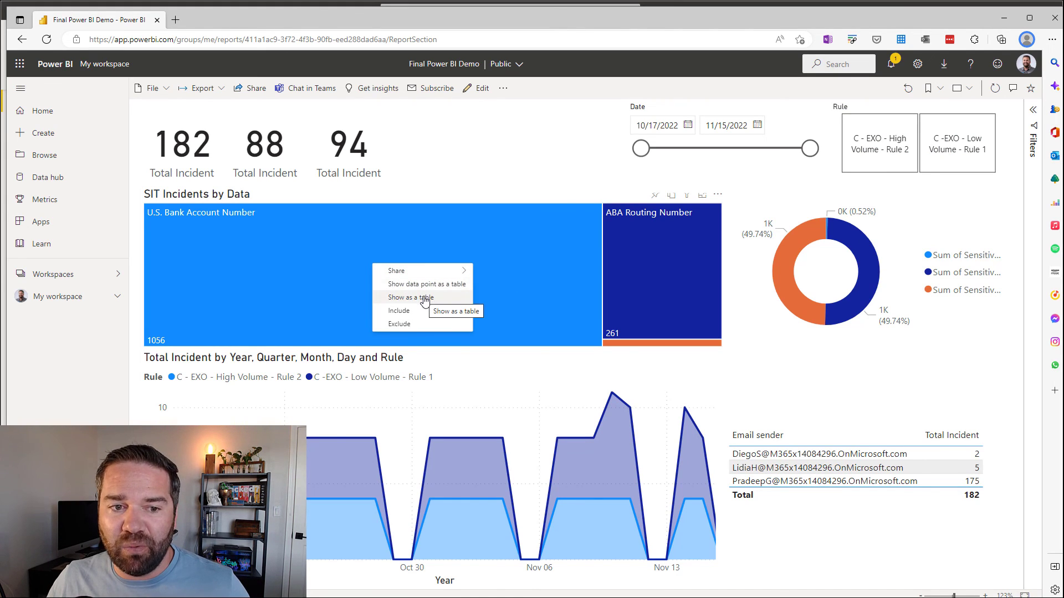
pyautogui.click(425, 298)
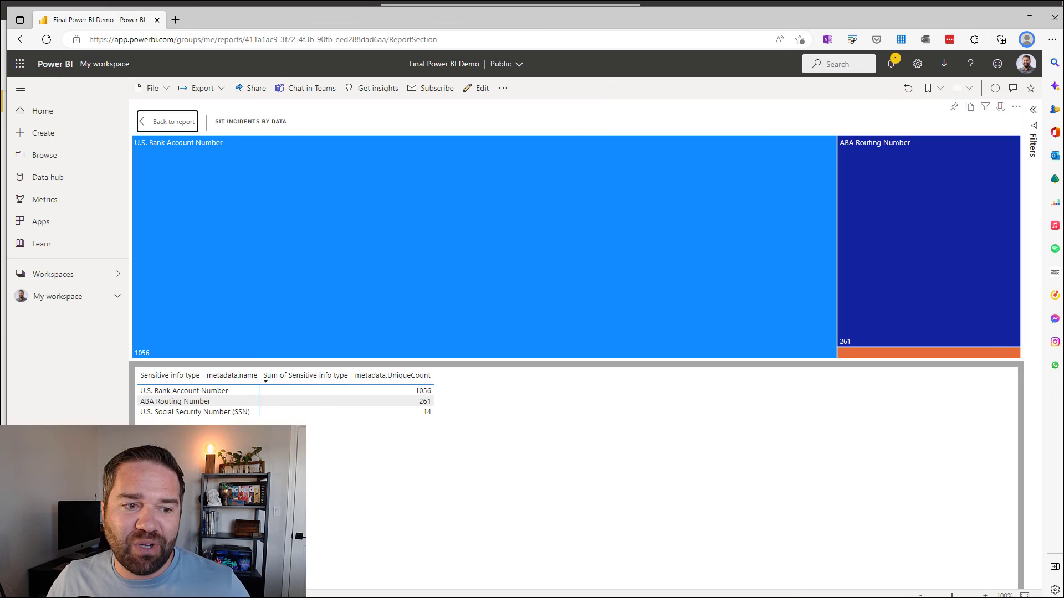
# Step: Go back to the report page and bring Power BI Desktop to the front
pyautogui.click(146, 126)
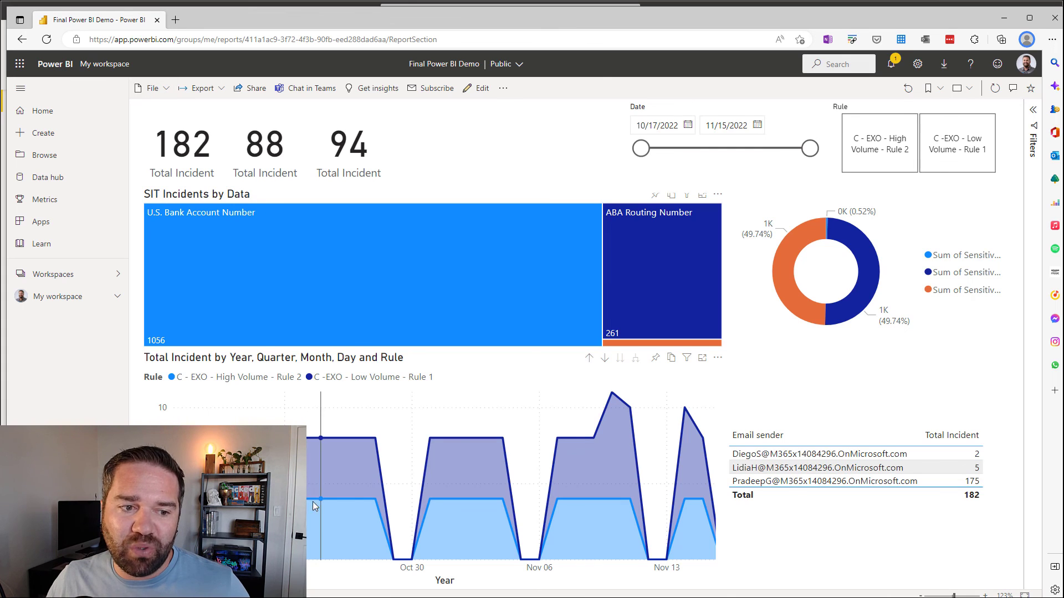
pyautogui.moveTo(210, 452)
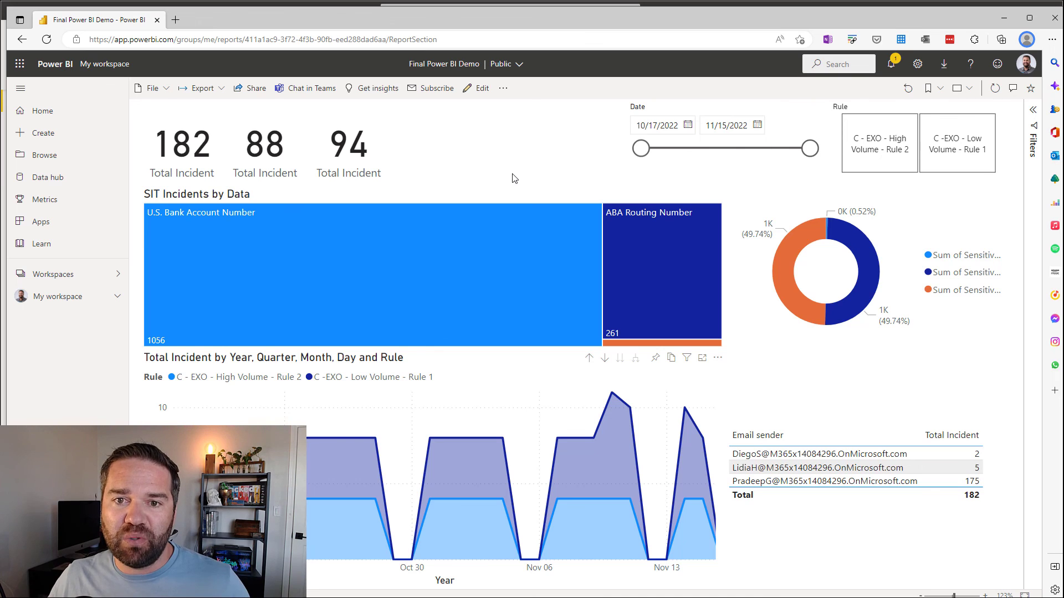
pyautogui.click(305, 2)
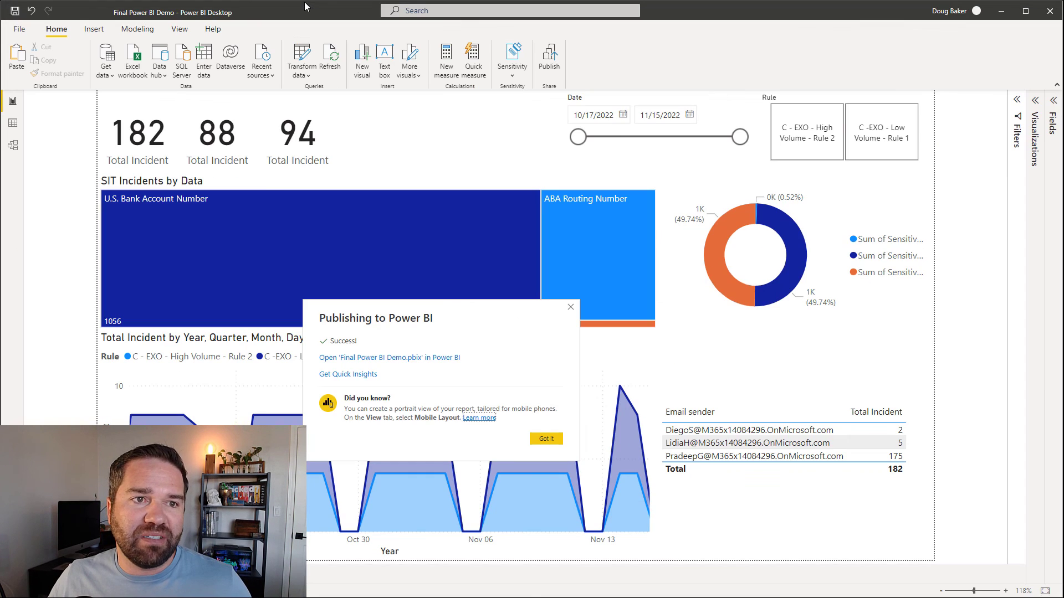
# Step: Dismiss the publishing message and scroll the Data view table through its Policy, Rule and Rule actions columns
pyautogui.click(569, 308)
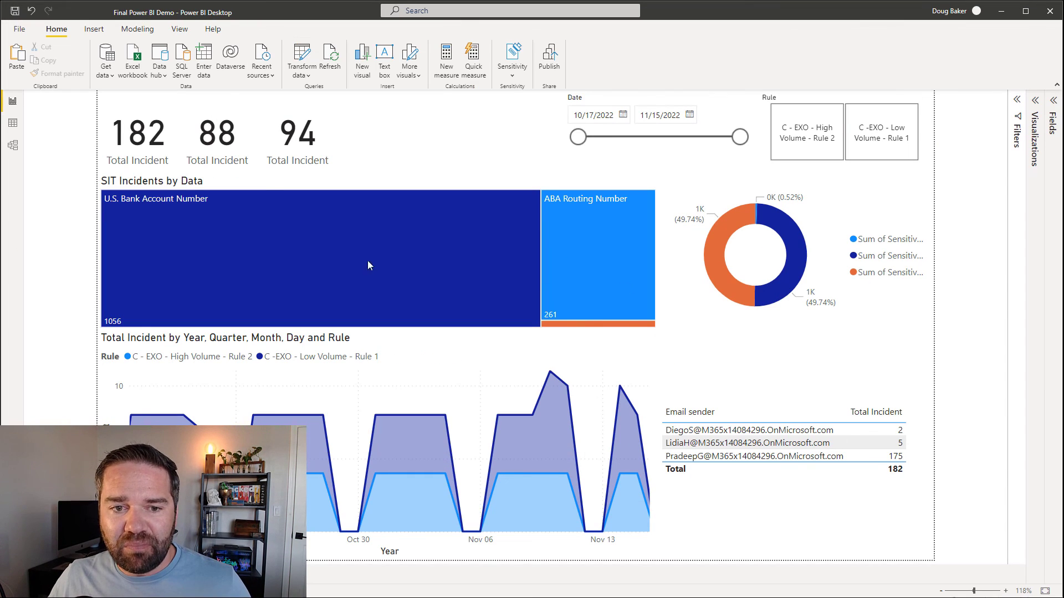
pyautogui.click(13, 123)
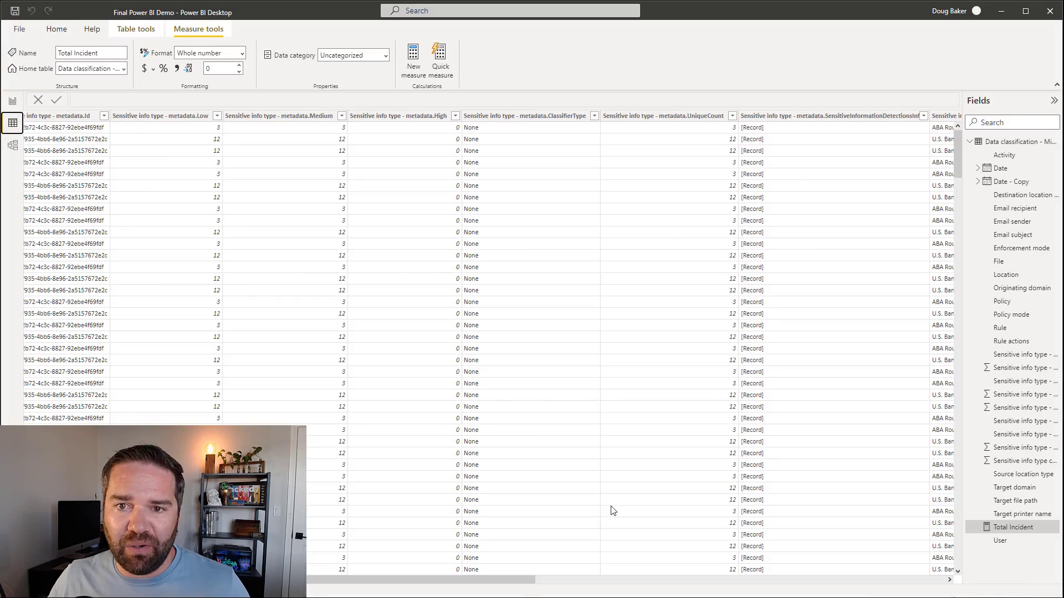
pyautogui.moveTo(470, 581); pyautogui.dragTo(349, 539)
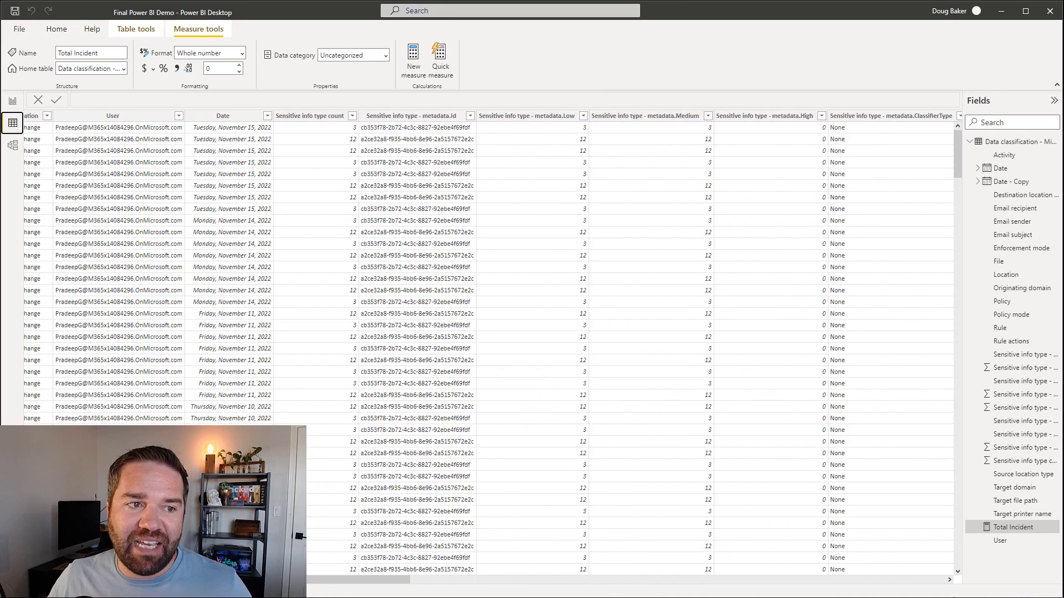
pyautogui.moveTo(318, 581); pyautogui.dragTo(629, 582)
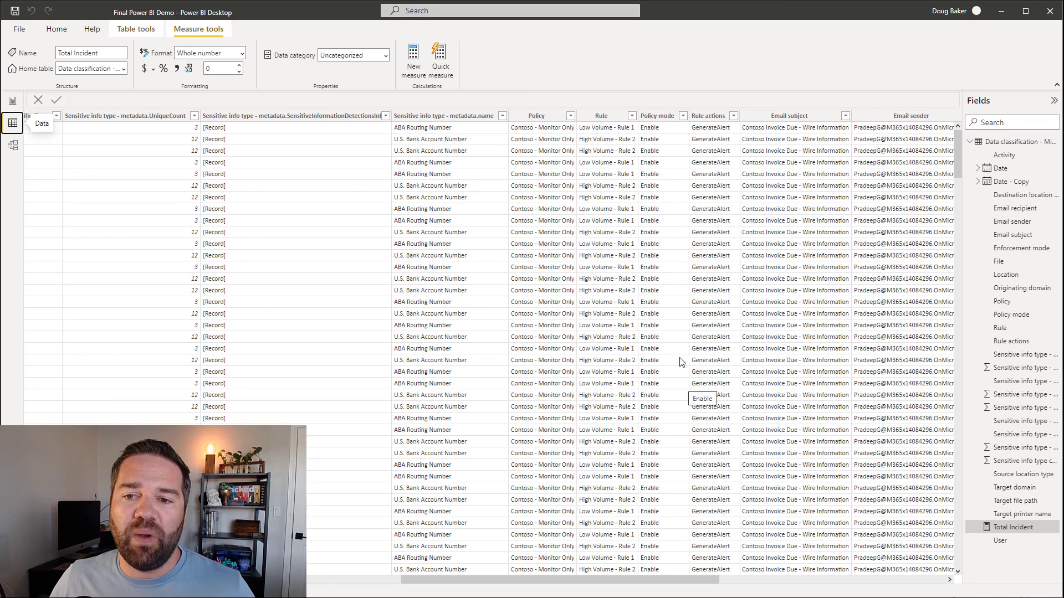
pyautogui.moveTo(595, 585); pyautogui.dragTo(693, 555)
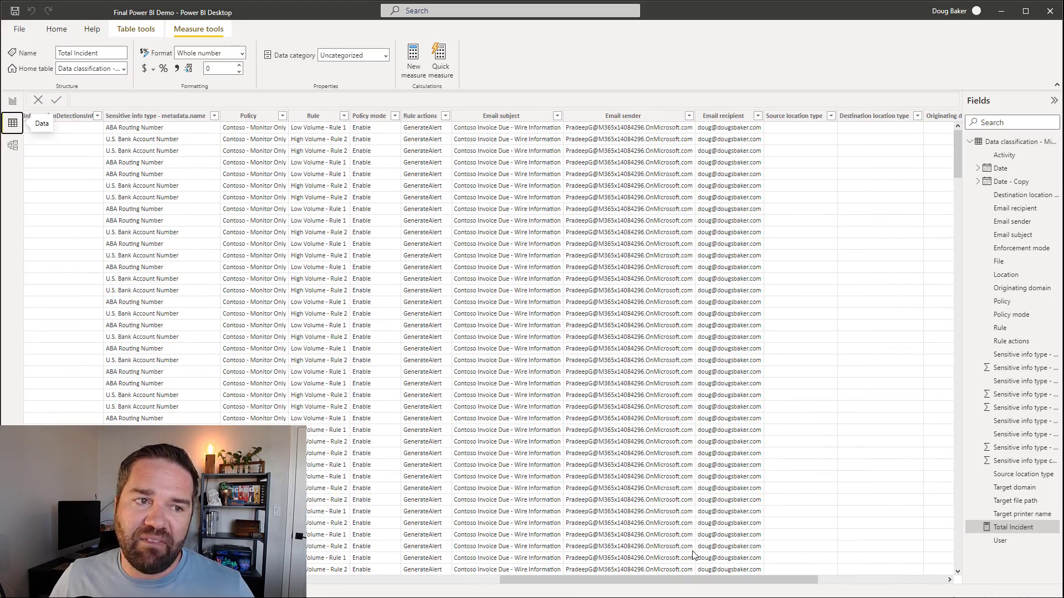